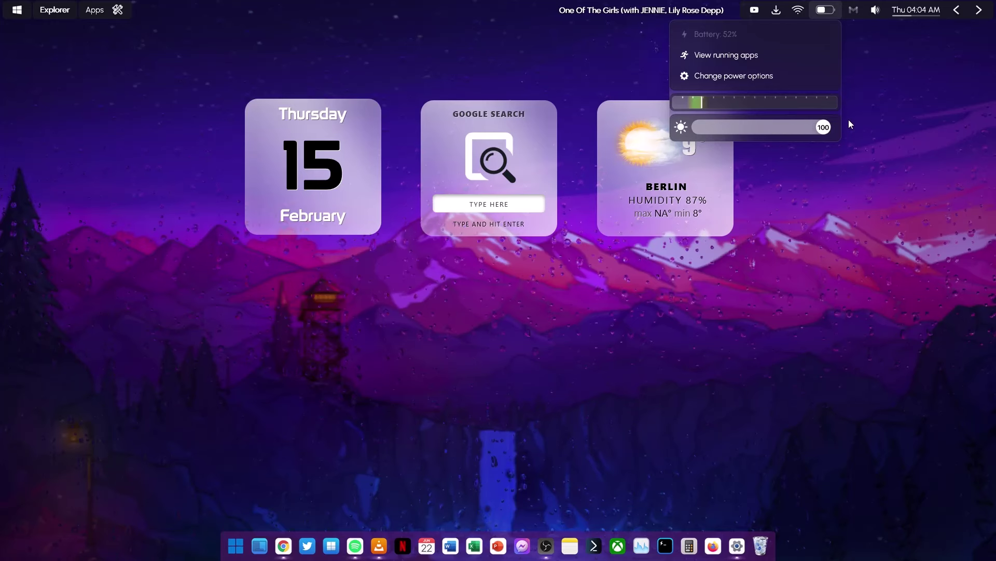
left_click(876, 10)
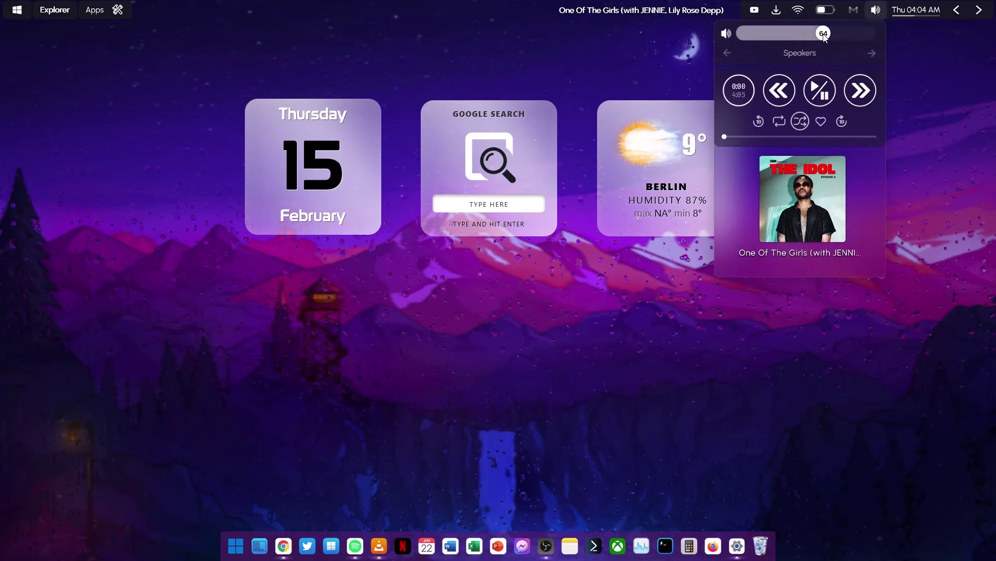
left_click(943, 172)
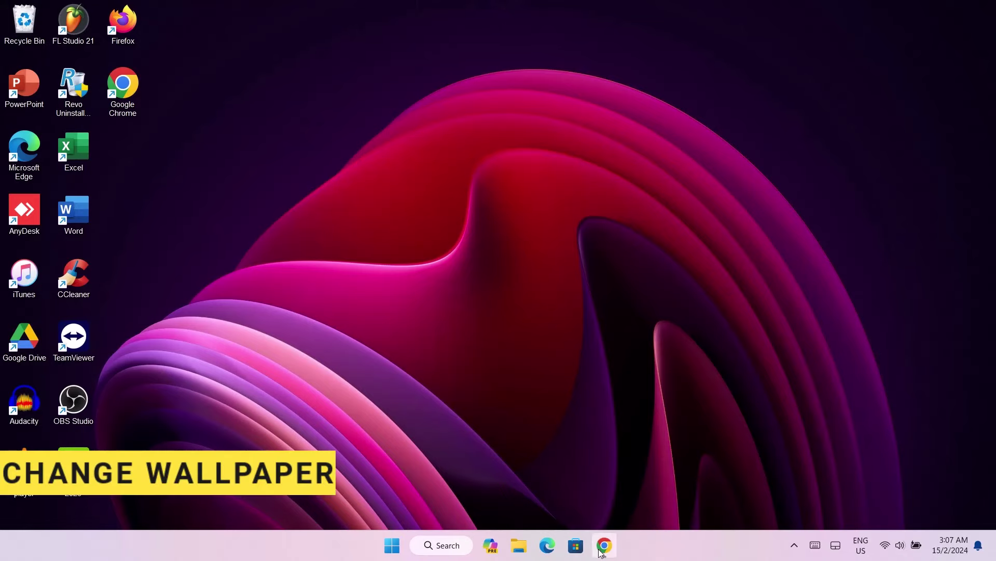
- Switch to Chrome, download the Beautiful Mountain.png wallpaper from Google Drive, and show the file in its folder
left_click(602, 549)
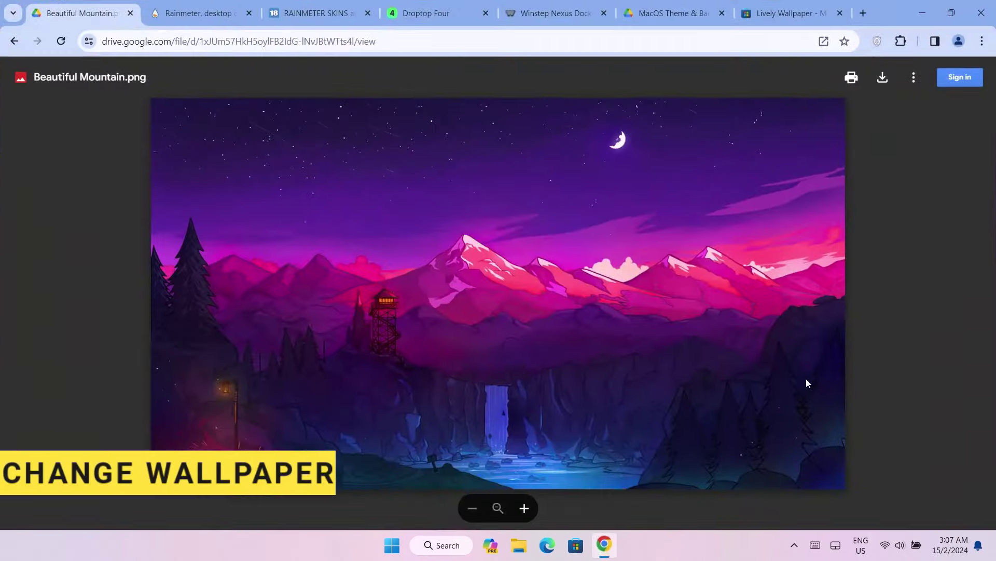
left_click(882, 79)
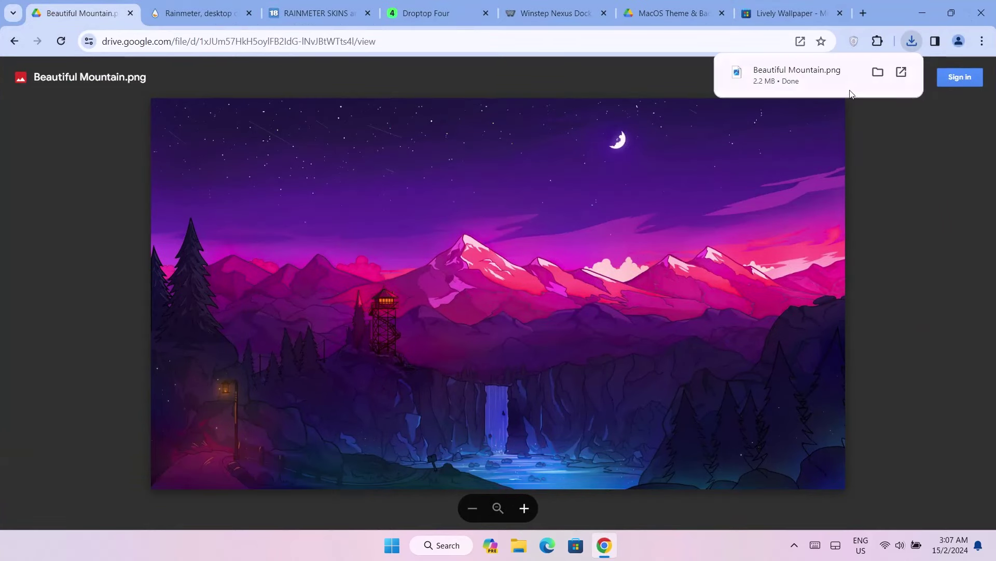
left_click(879, 72)
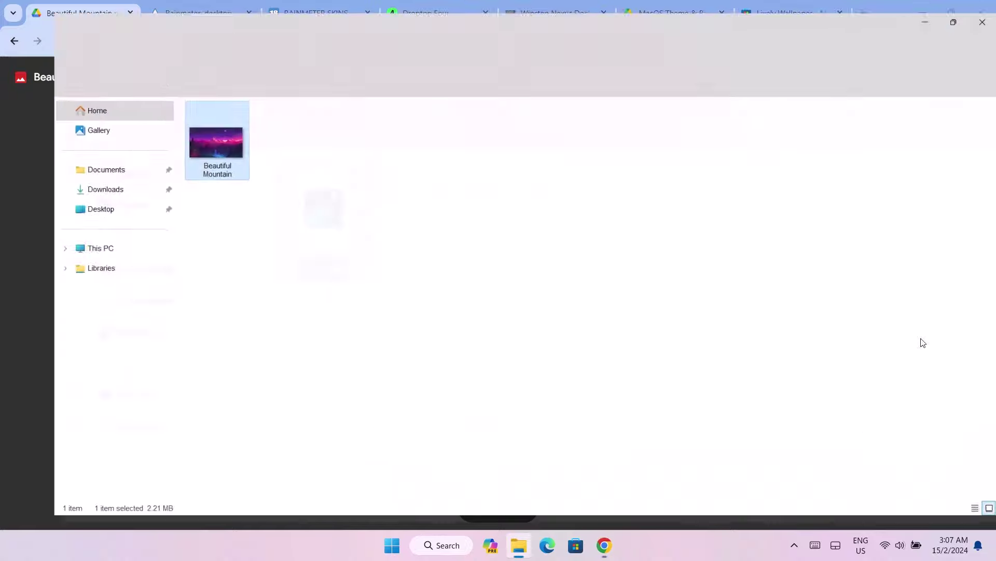
- Set the downloaded Beautiful Mountain image as the desktop background and minimize the folder window
right_click(186, 130)
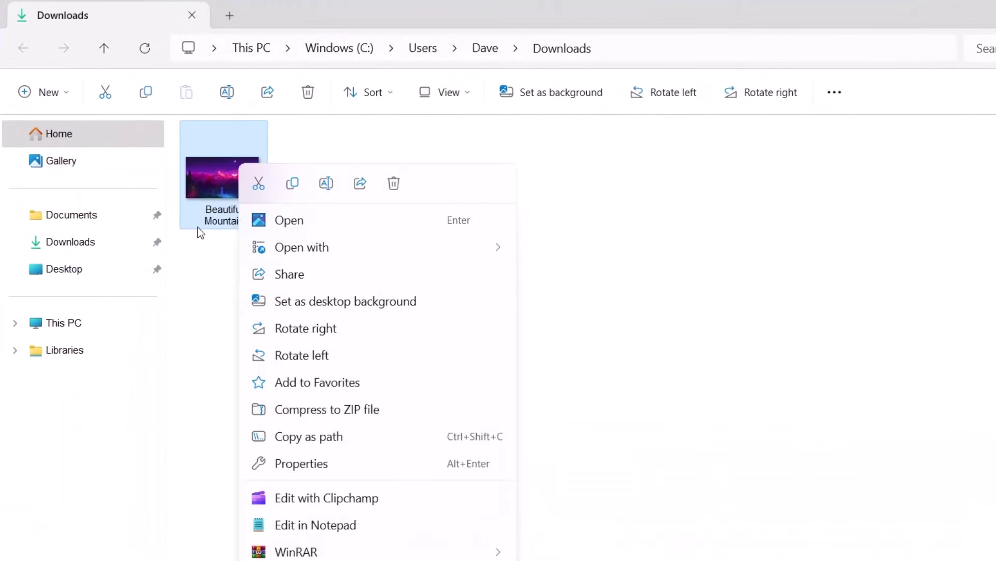
left_click(321, 301)
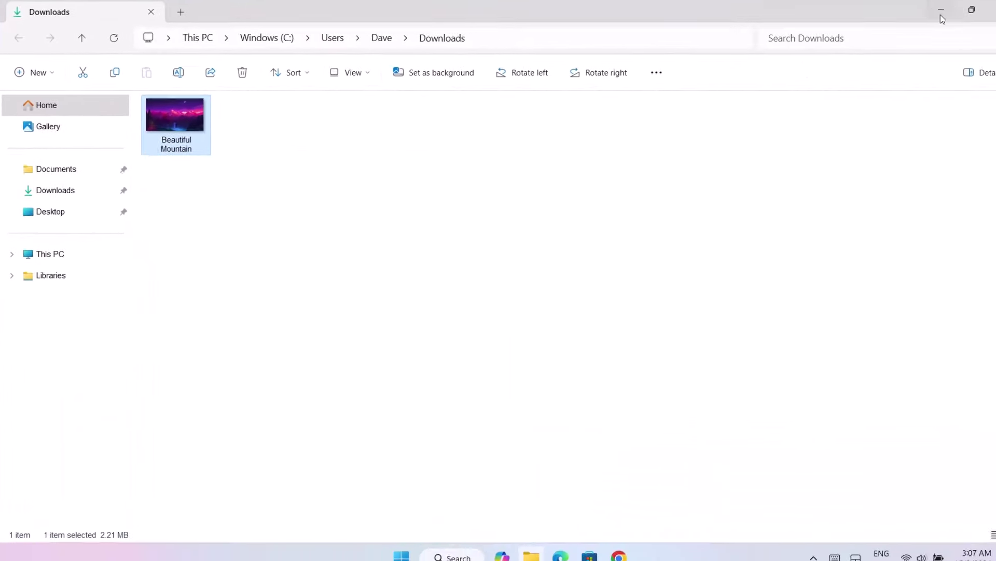
left_click(939, 13)
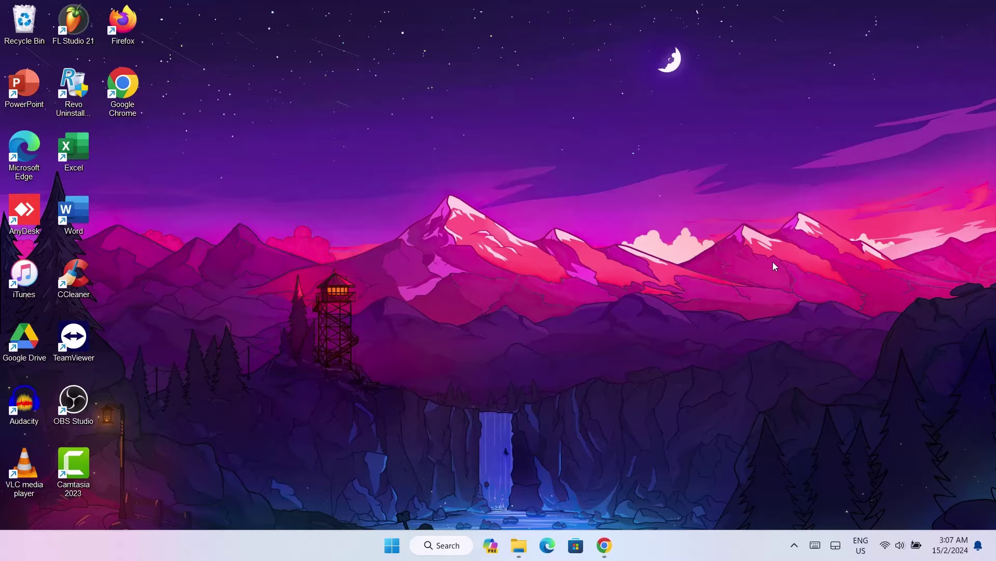
- Download the Rainmeter 4.5.18 installer from rainmeter.net in Chrome, keeping the unverified file
left_click(615, 544)
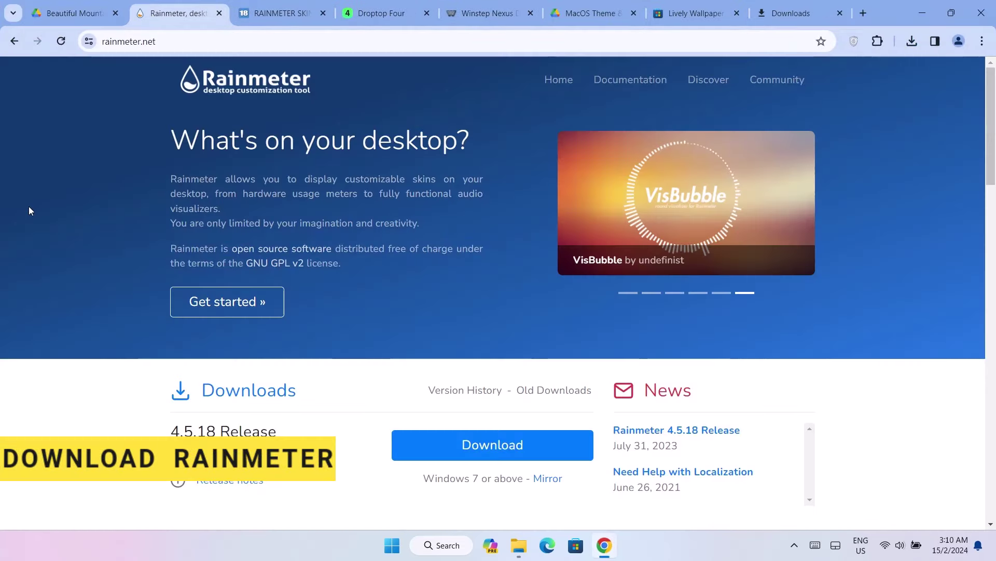
left_click(435, 444)
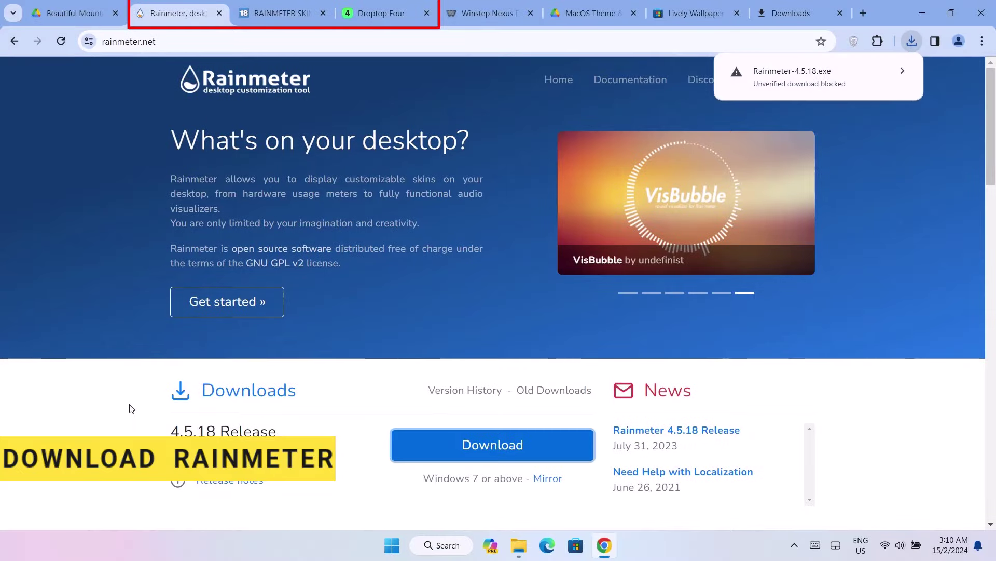
left_click(876, 78)
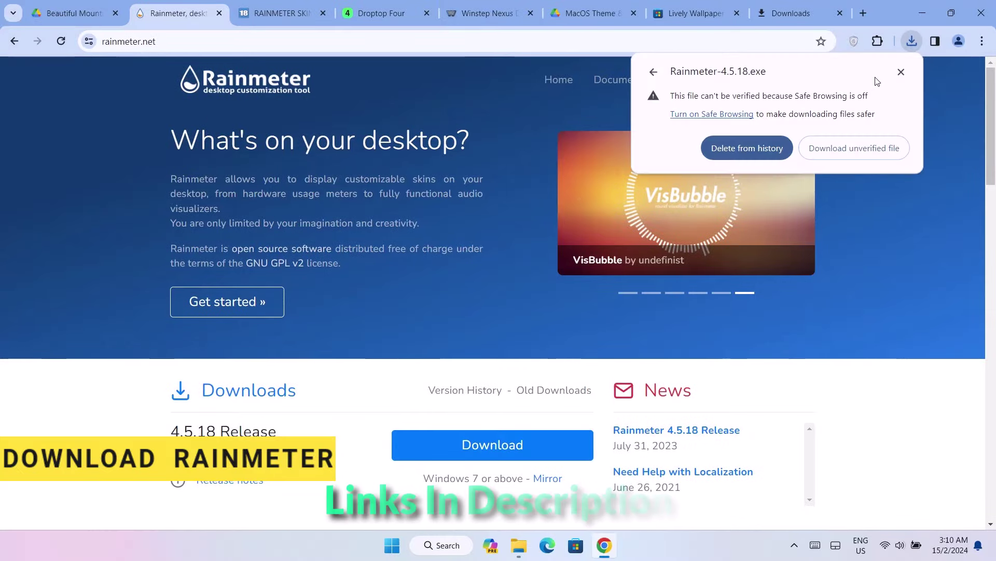
left_click(839, 148)
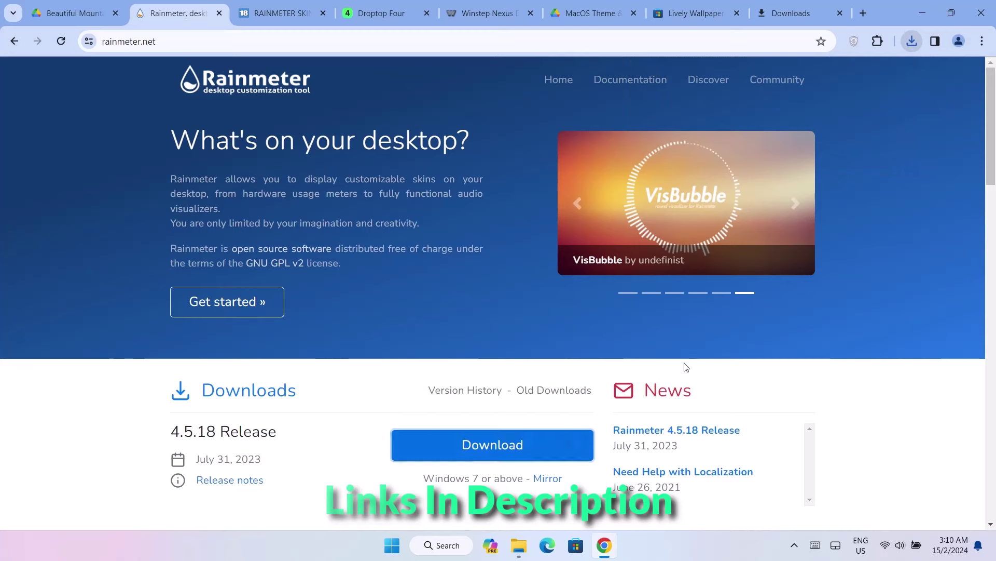
- Download the ADONIS resizable suite from the open Rainmeter skins page
left_click(283, 13)
left_click_drag(993, 83, 993, 221)
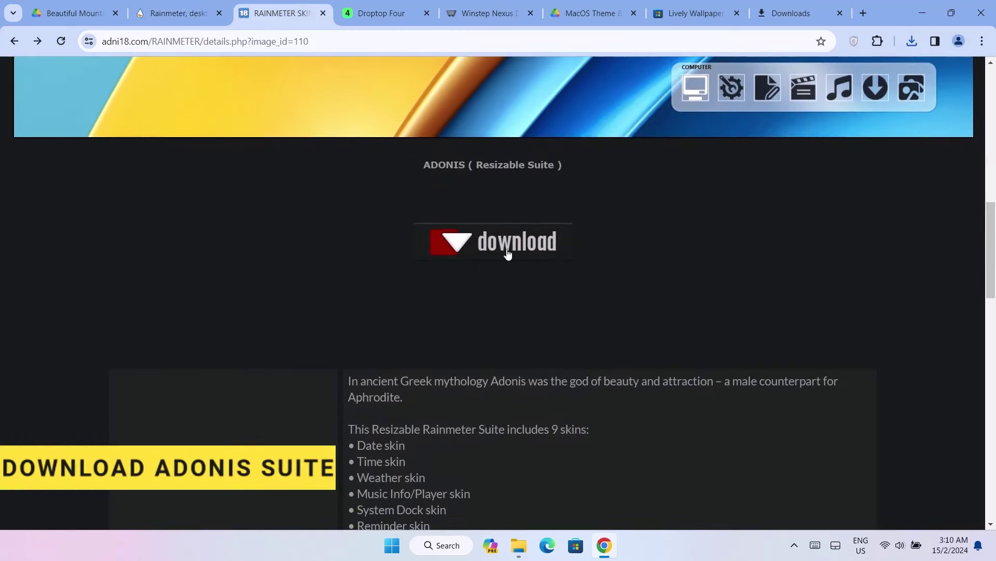
left_click(483, 245)
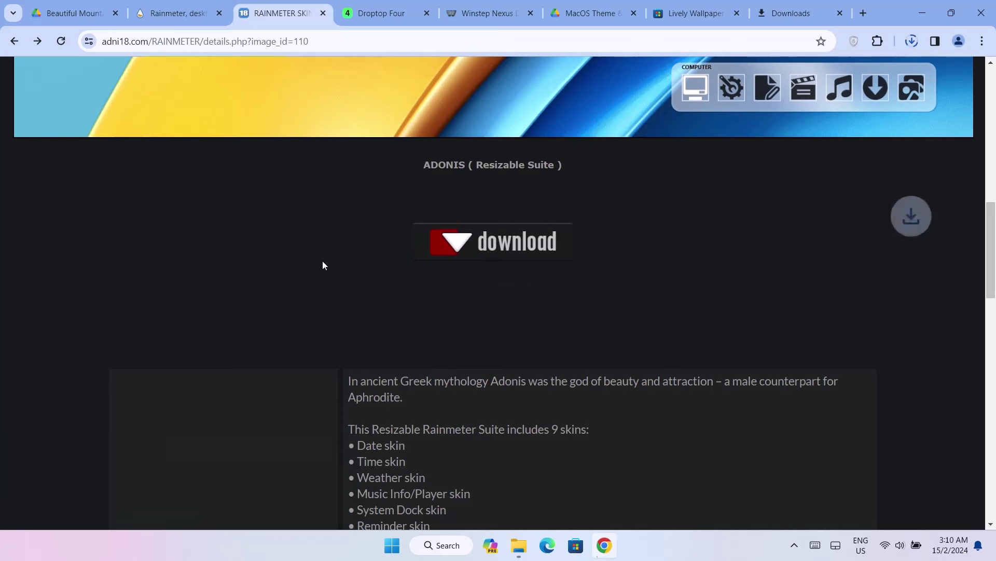
- Download the free Basic version of Droptop Four from droptopfour.com
left_click(384, 7)
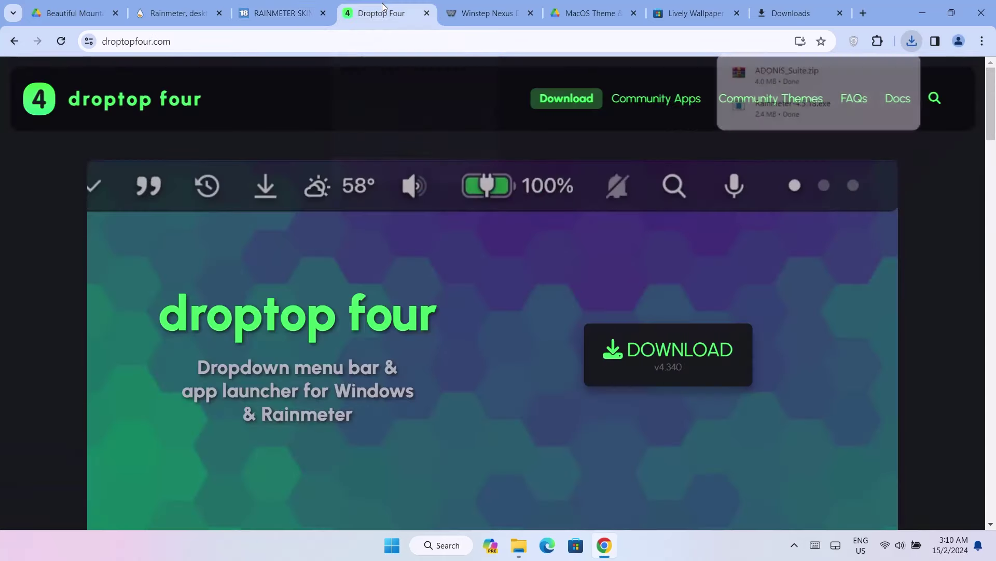
left_click(652, 360)
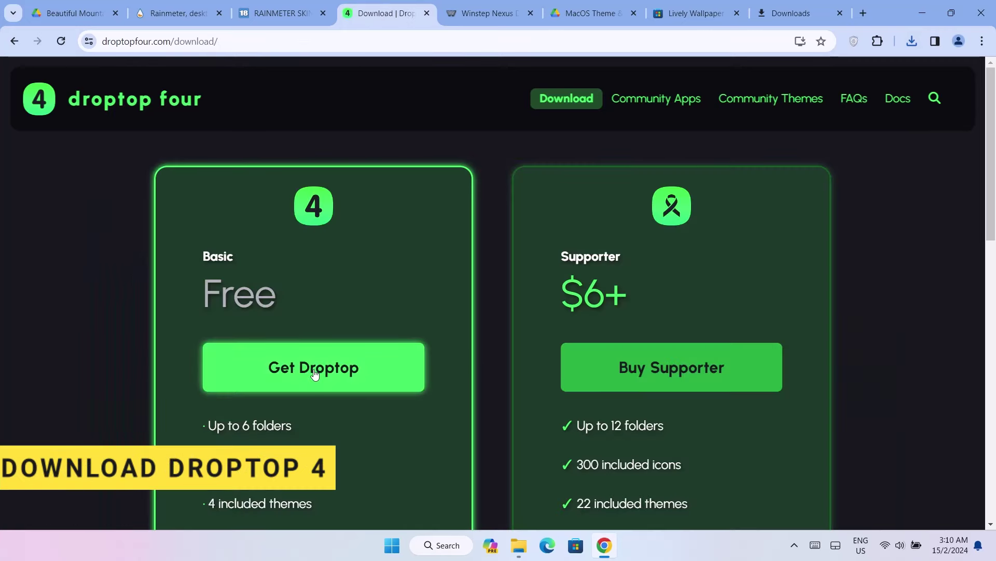
left_click(315, 370)
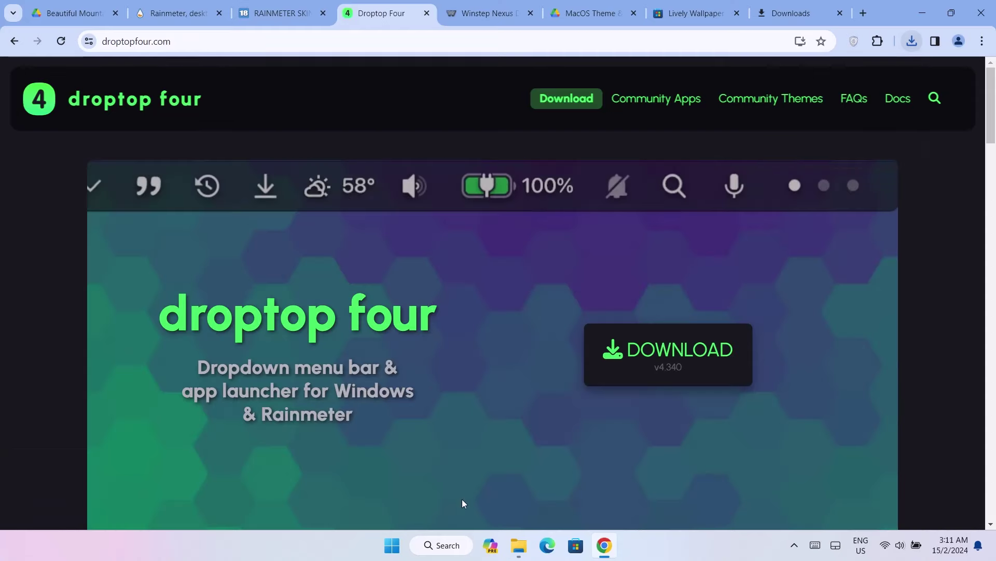
- Install Rainmeter from File Explorer's Downloads folder in English with the standard 64-bit setup and launch on startup, run it, and dismiss its notification
left_click(519, 546)
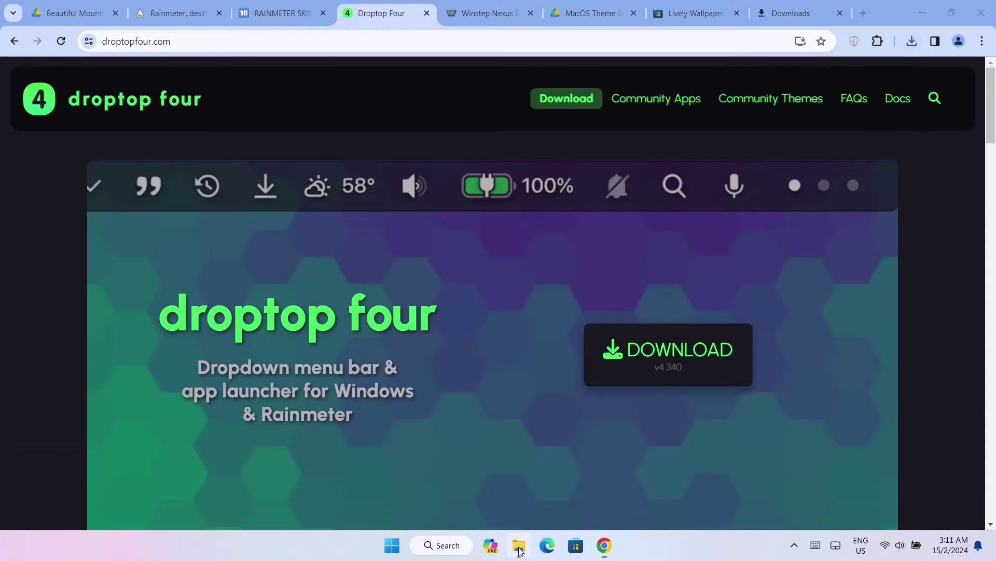
left_click(321, 132)
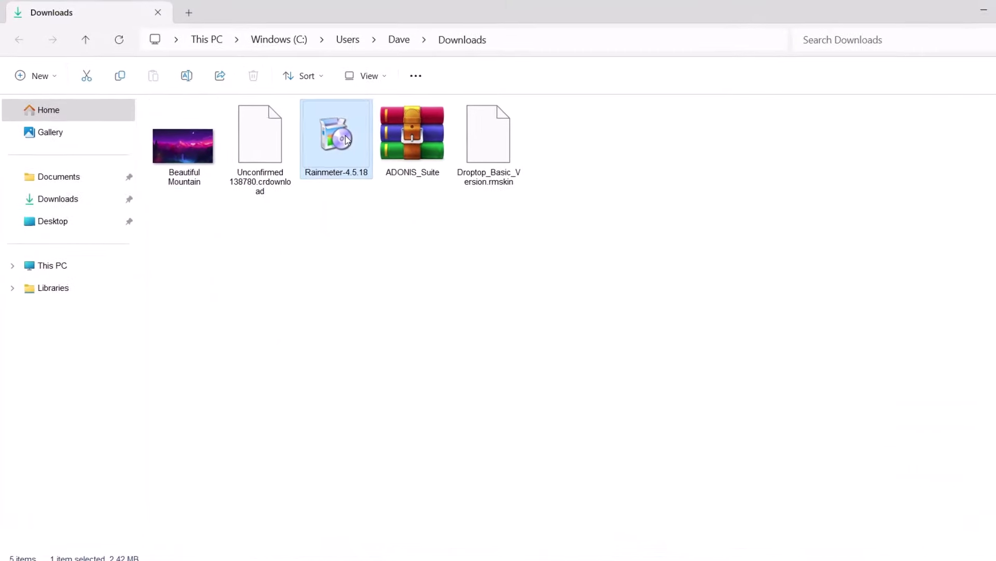
double_click(374, 154)
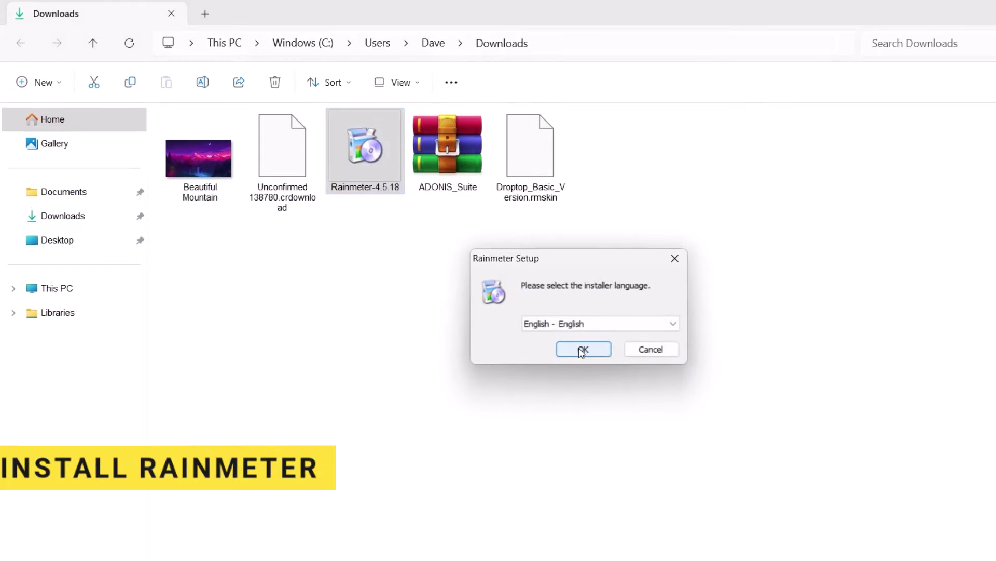
left_click(582, 350)
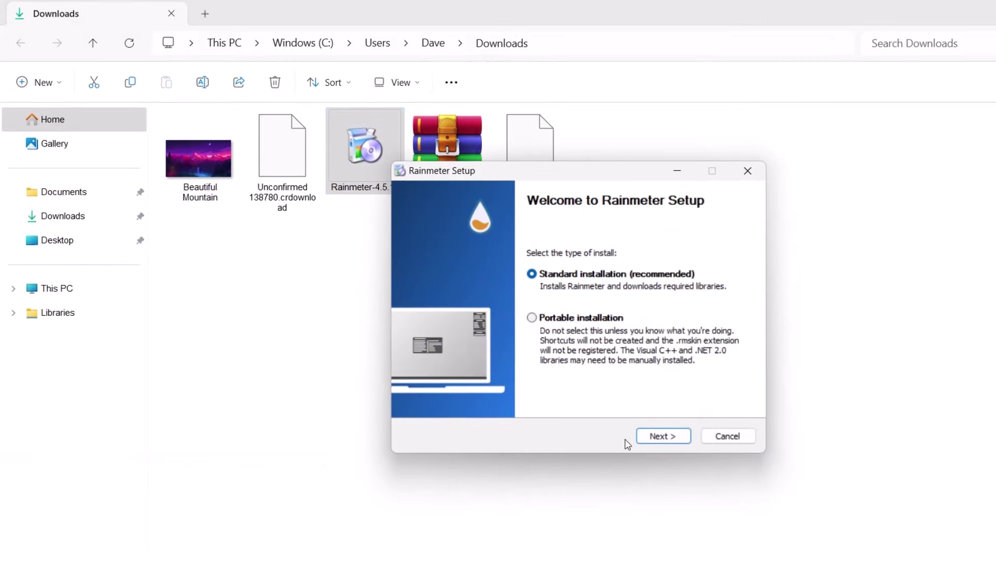
left_click(683, 437)
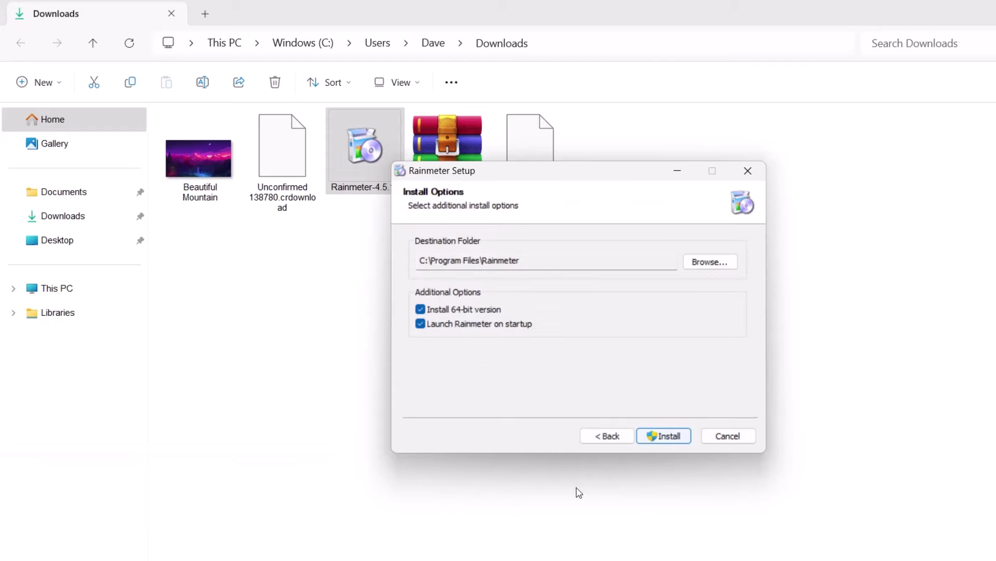
left_click(669, 439)
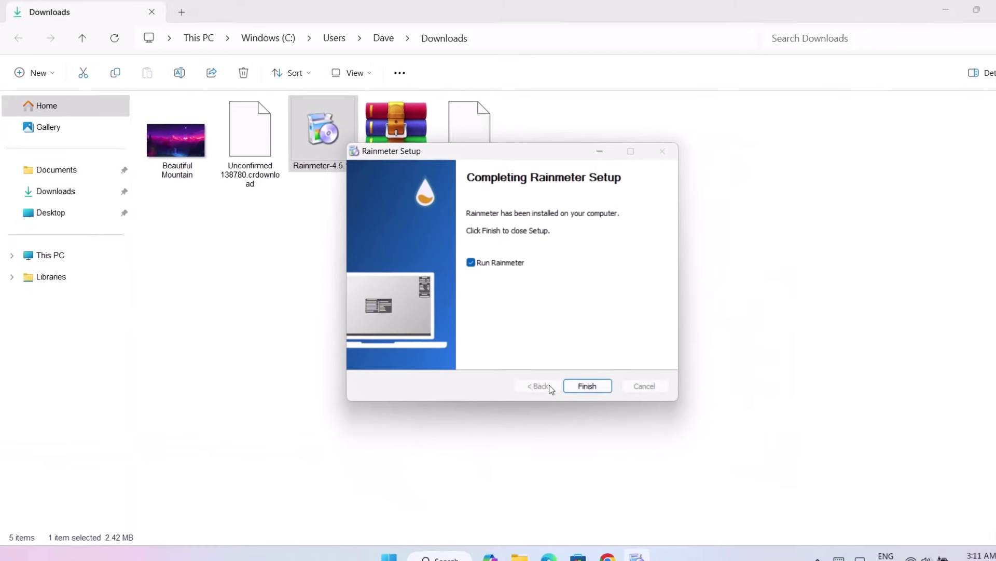
left_click(588, 385)
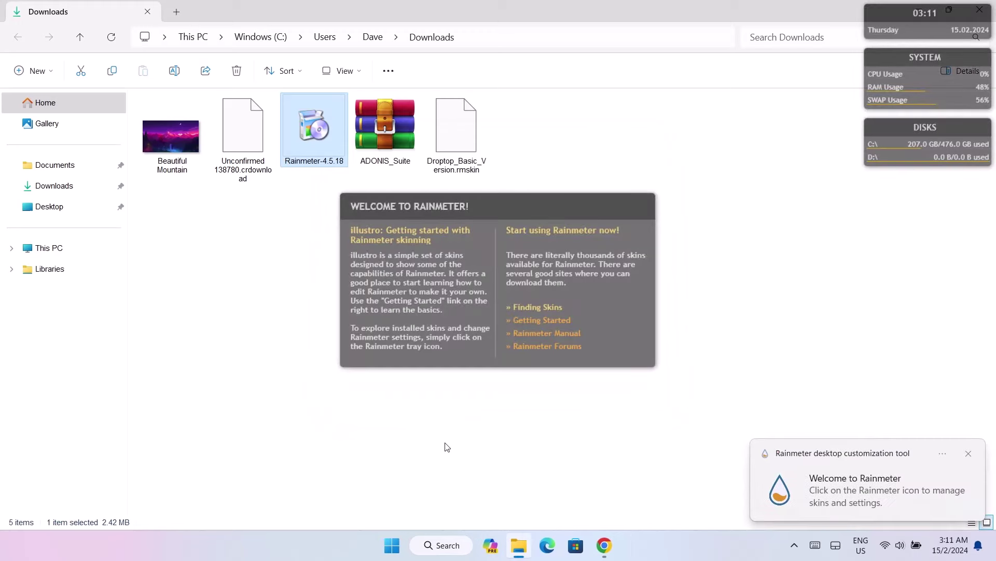
left_click(970, 449)
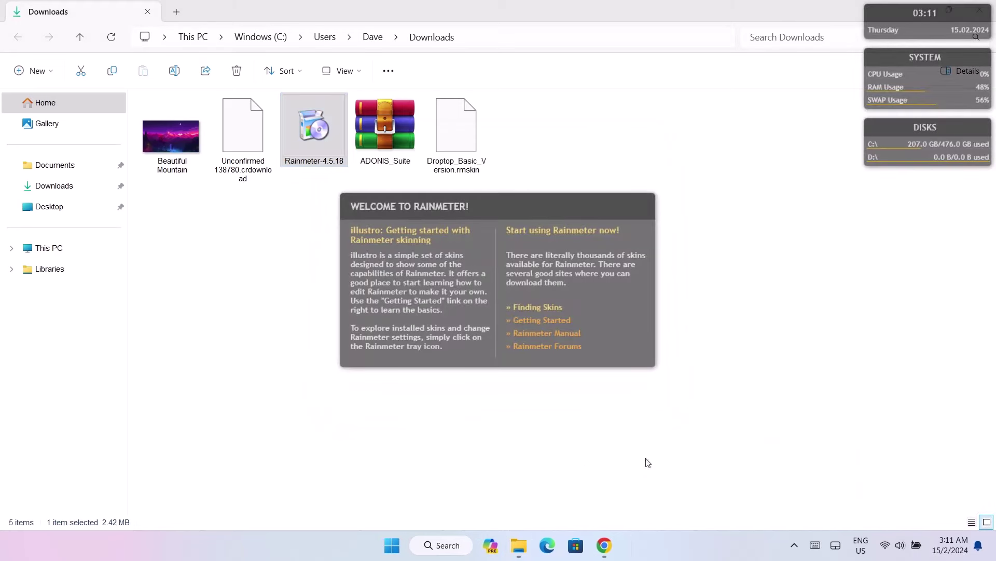
- Minimize the Downloads window and unload the default illustro Welcome, Disks, System and Clock skins from the desktop
left_click(647, 463)
left_click(919, 9)
right_click(612, 235)
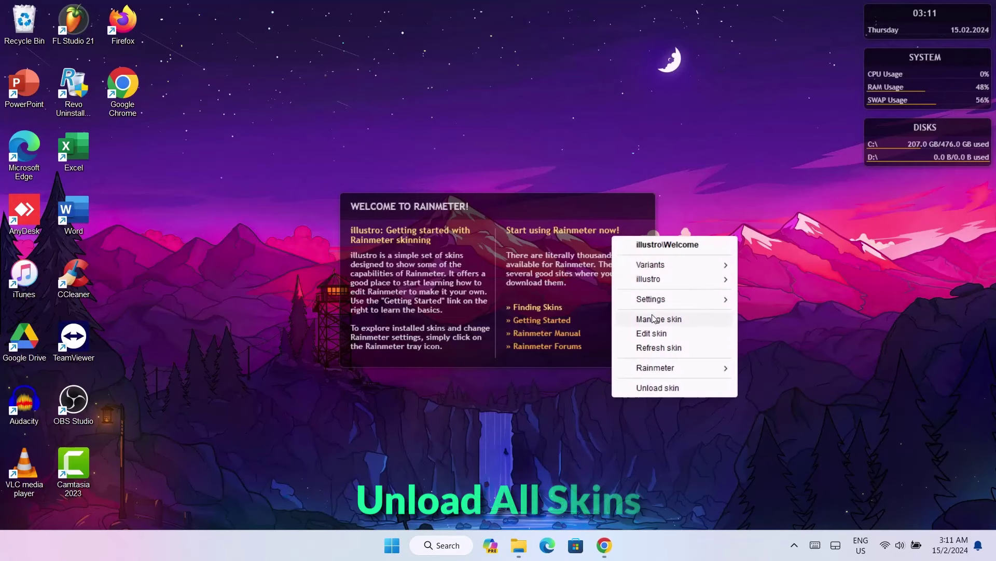
left_click(641, 390)
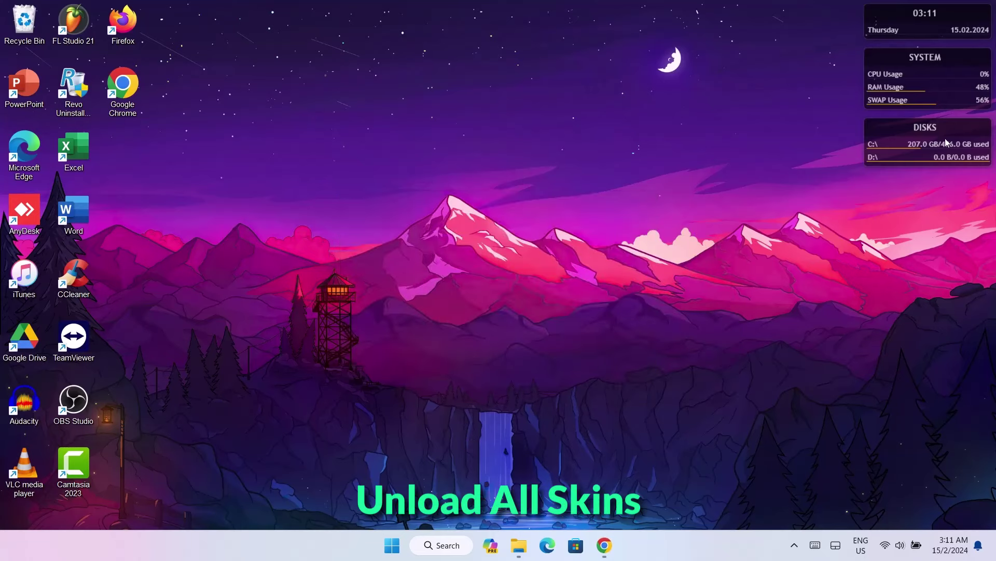
right_click(945, 138)
left_click(924, 288)
right_click(878, 93)
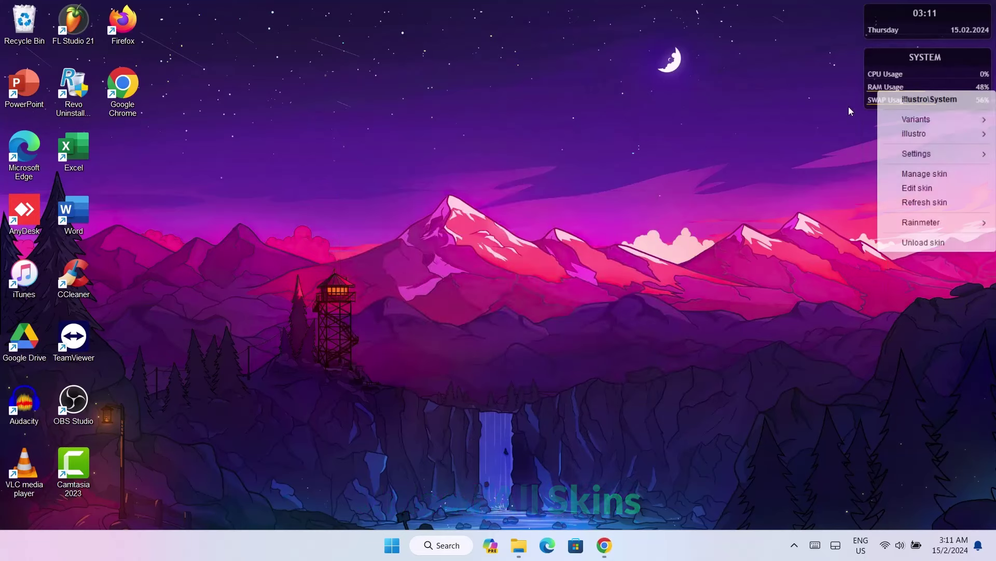
left_click(914, 243)
right_click(877, 21)
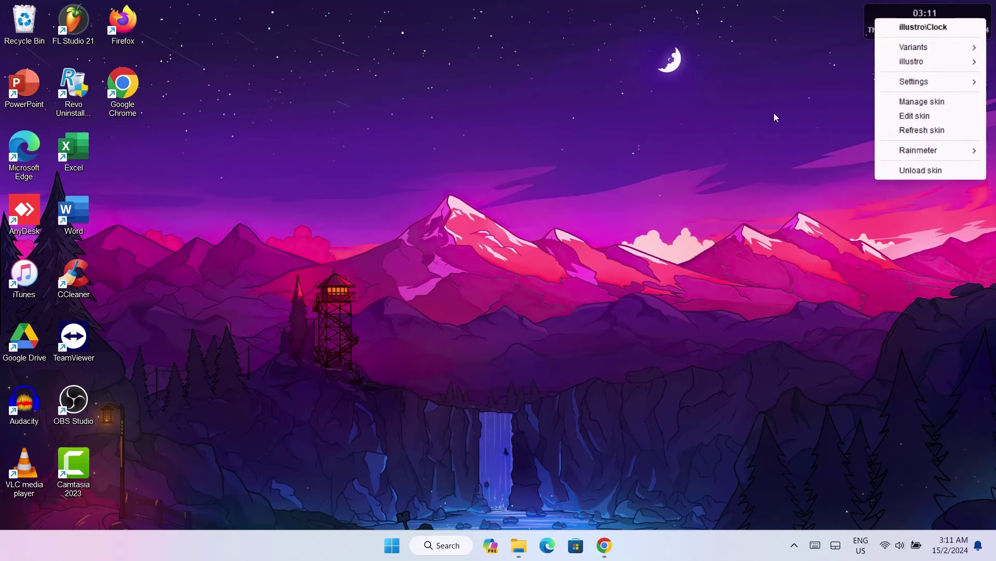
left_click(911, 171)
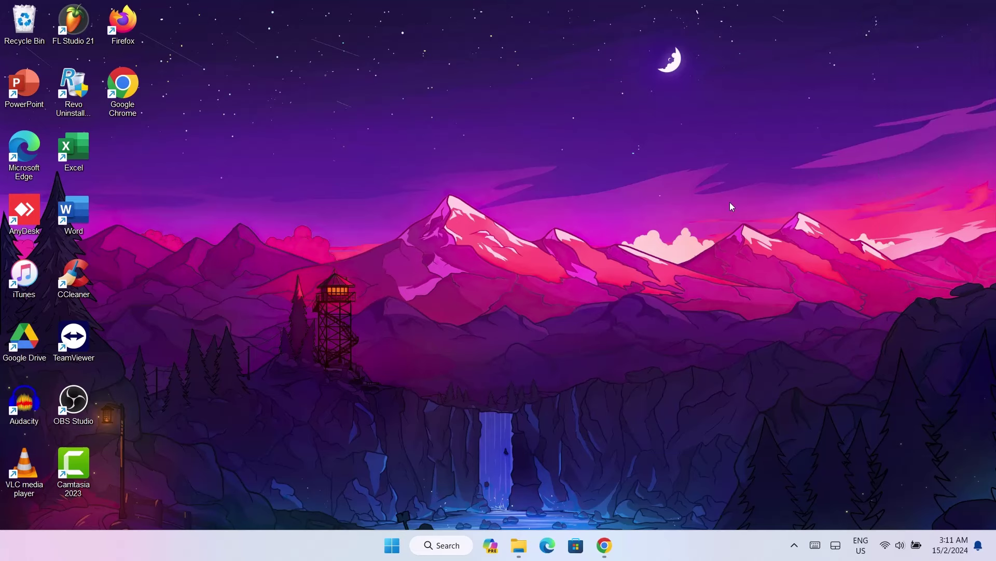
- Extract the ADONIS_Suite archive in File Explorer to its own folder within Downloads and show the extracted files
left_click(516, 550)
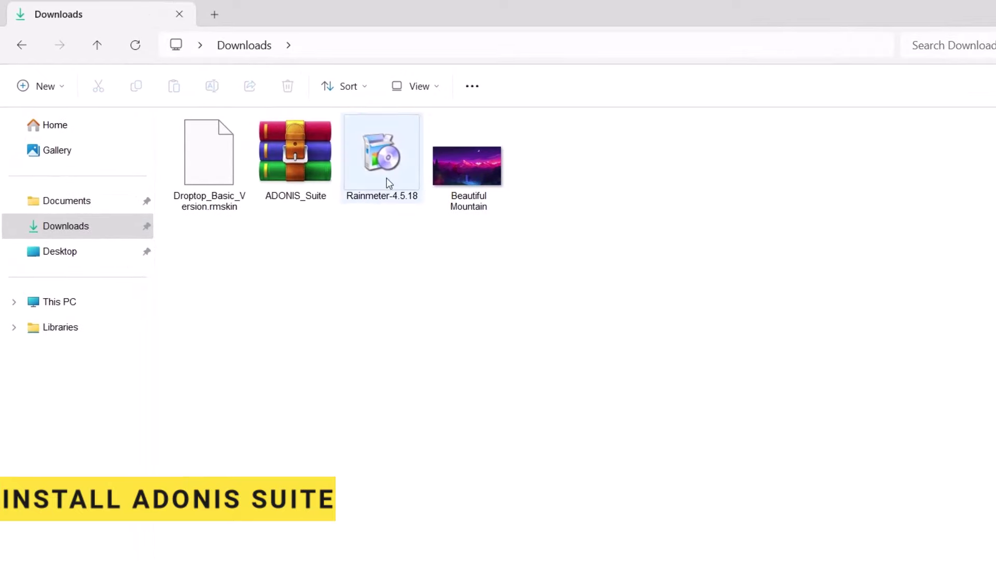
left_click(286, 169)
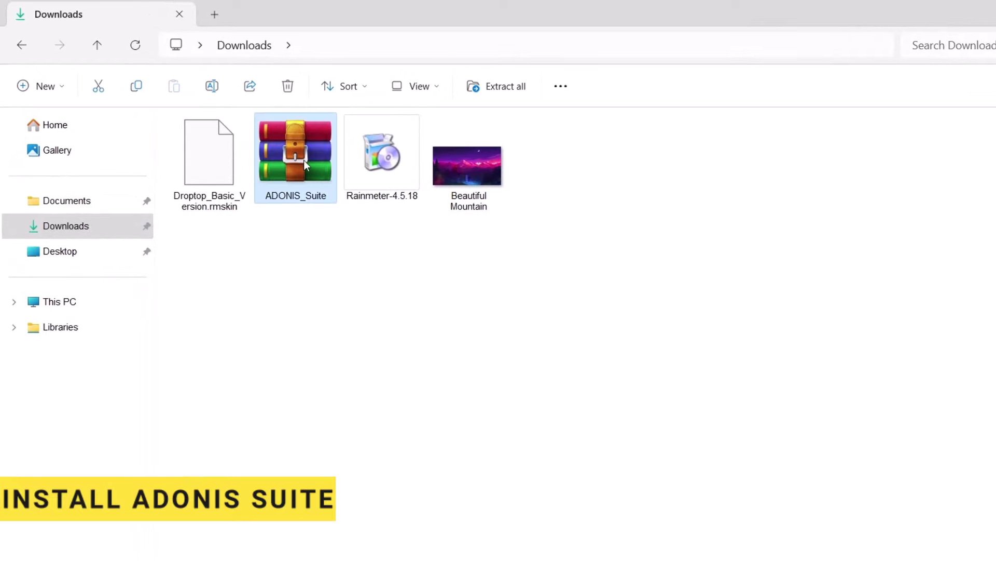
right_click(303, 159)
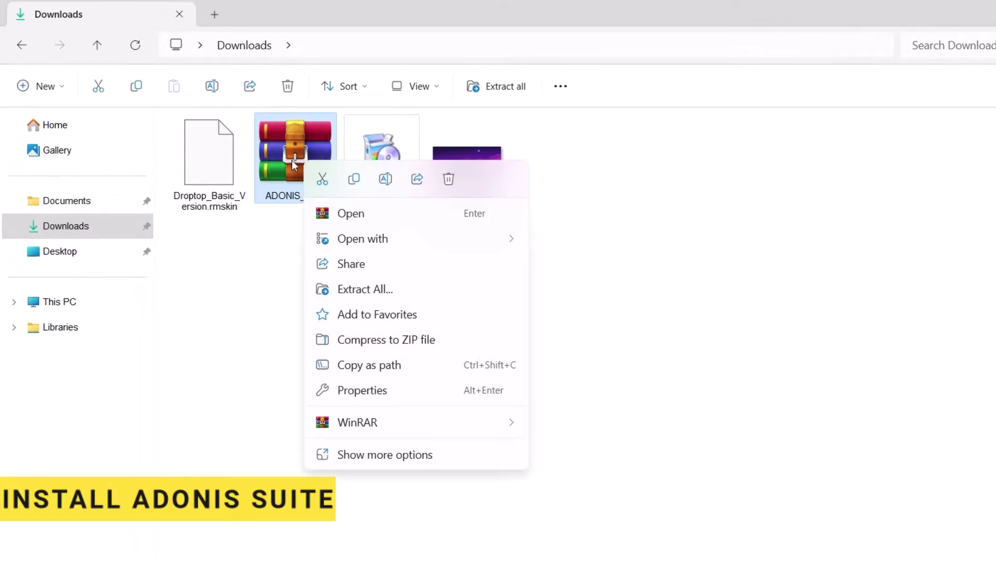
left_click(355, 288)
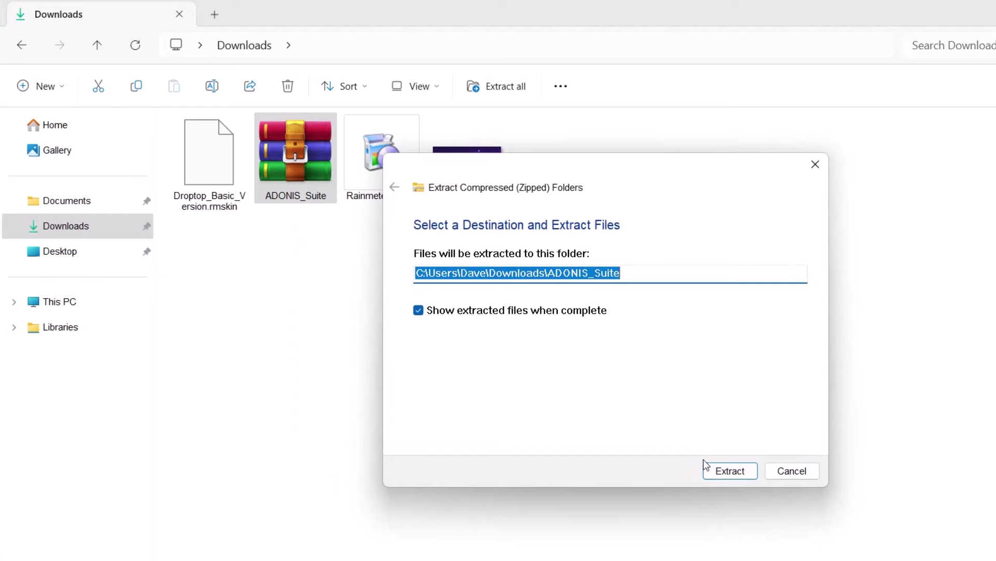
left_click(723, 471)
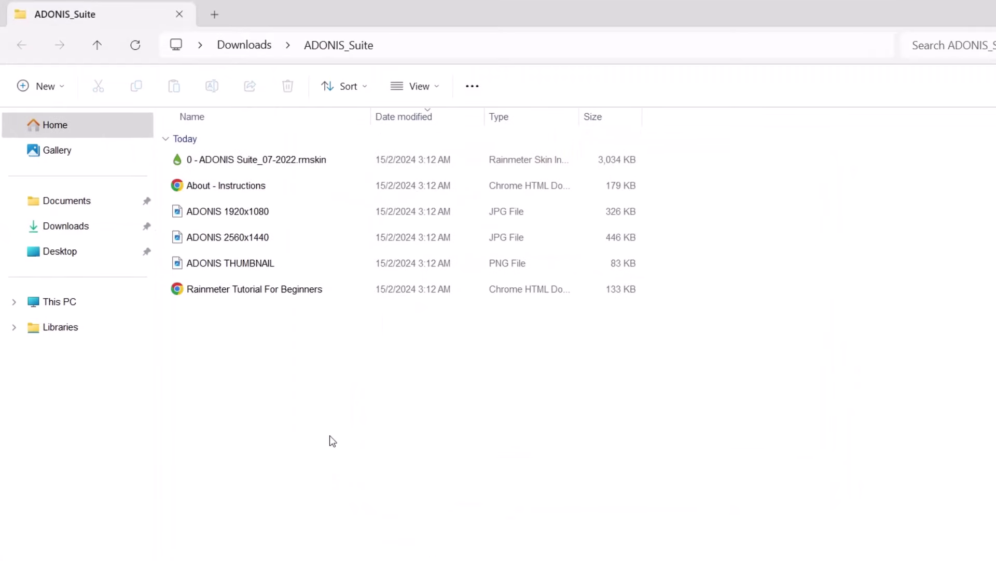
- Install the ADONIS Suite_07-2022 Rainmeter skin package from the extracted folder and unload its Notes skin from the desktop
left_click(335, 159)
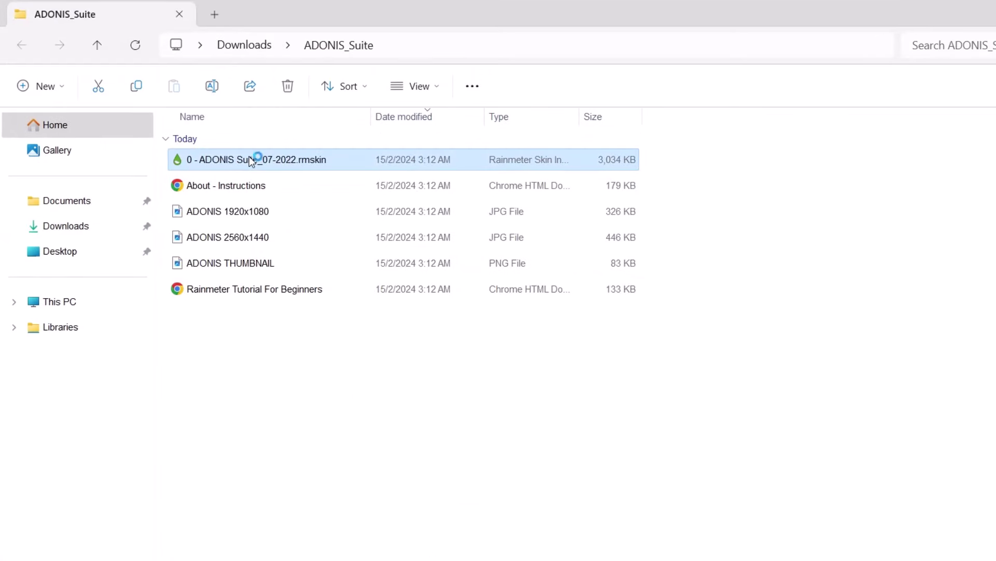
left_click(661, 475)
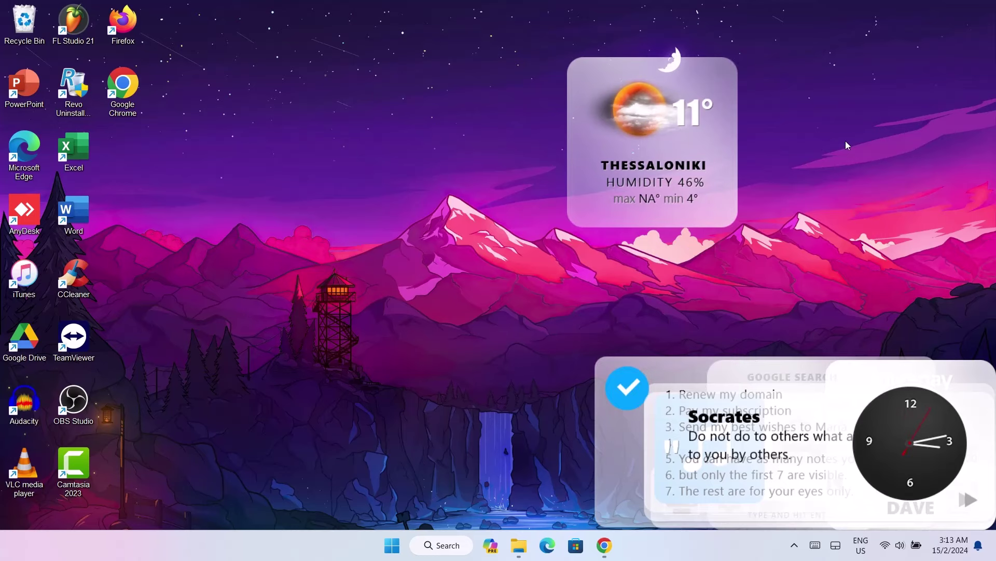
left_click_drag(669, 381, 287, 298)
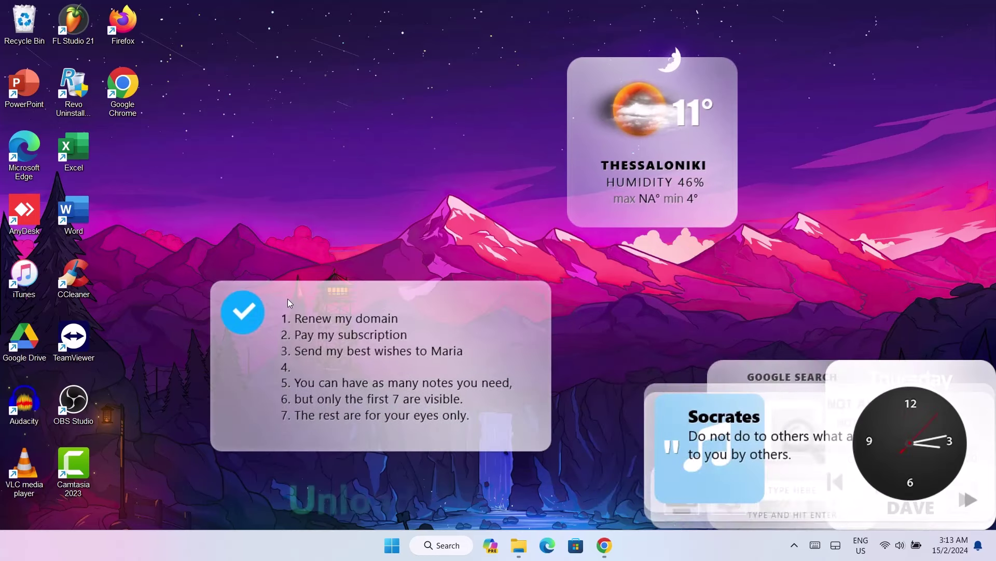
right_click(300, 300)
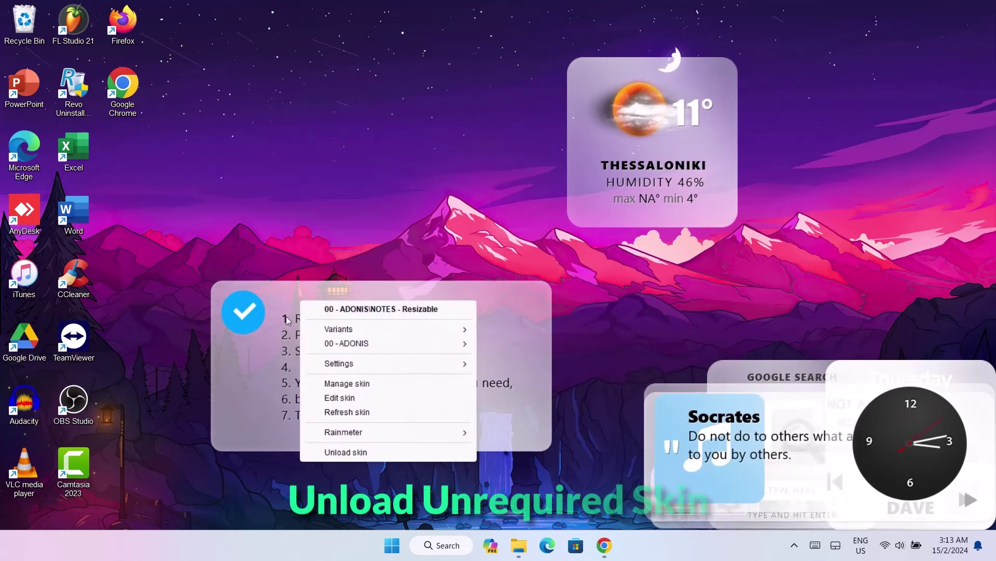
left_click(353, 458)
- Pull the ADONIS Quotes, Music Player and analog clock skins out of the overlapping stack and unload each of them
left_click_drag(808, 464, 352, 401)
right_click(279, 378)
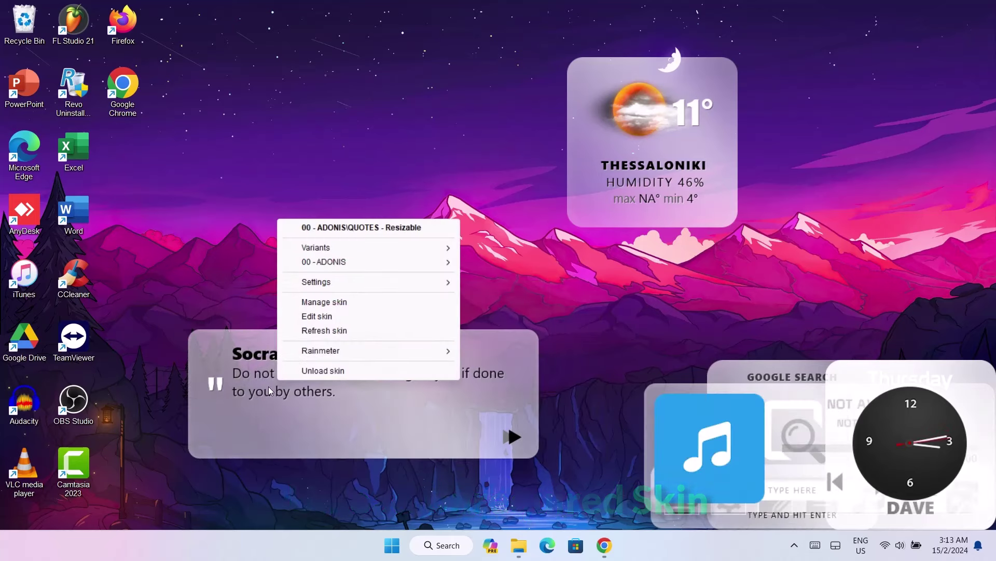
left_click(311, 372)
left_click_drag(725, 464, 348, 415)
right_click(405, 387)
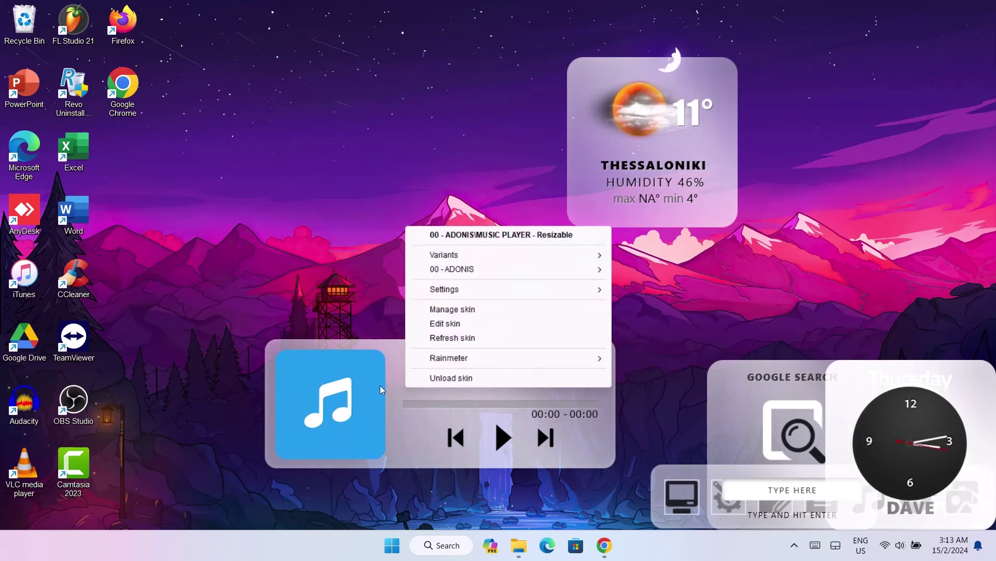
left_click(453, 383)
left_click_drag(920, 472, 483, 420)
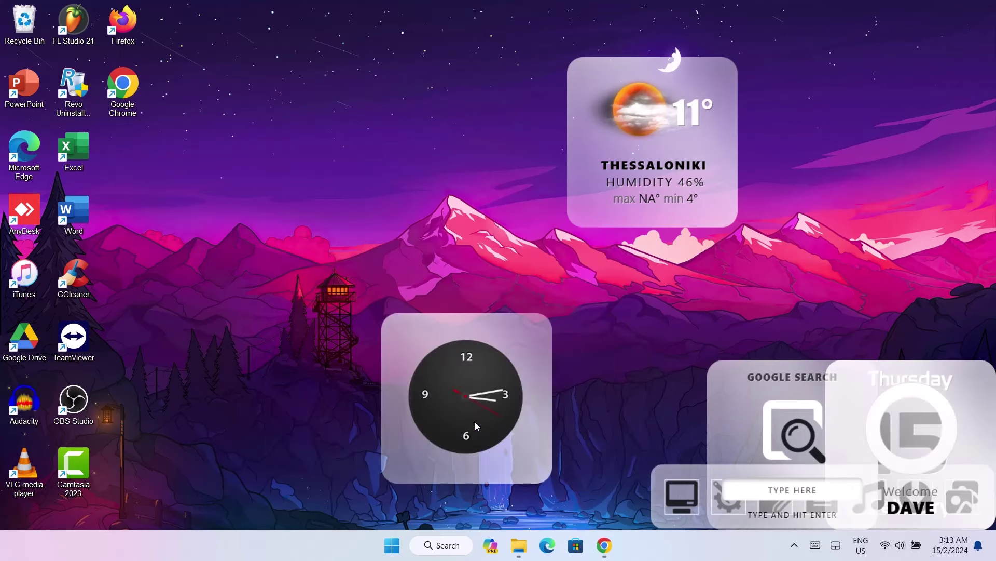
right_click(483, 410)
left_click(519, 399)
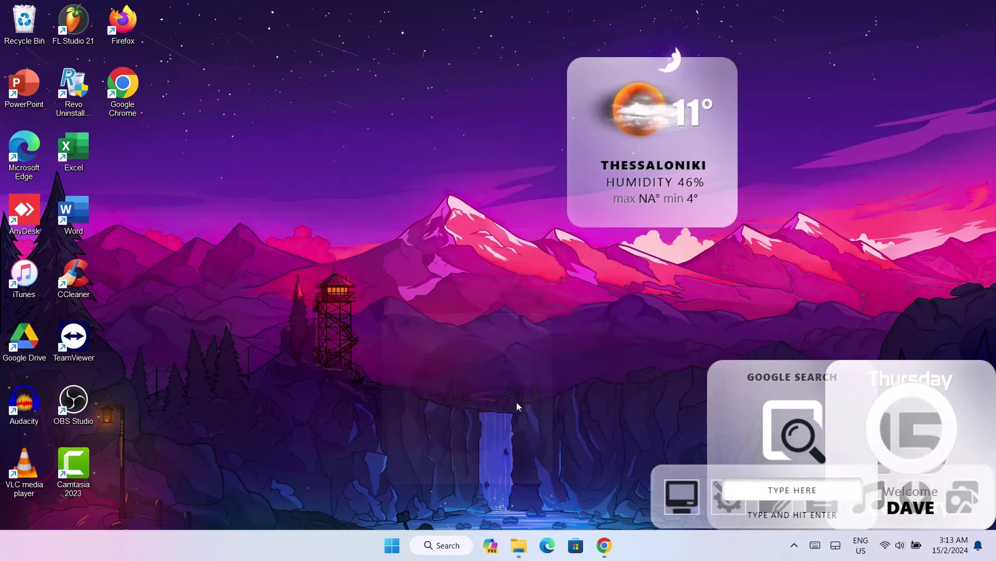
- Place the Google Search skin beside the Weather skin and unload the skin holding the row of shortcut icons
left_click_drag(774, 445, 435, 140)
left_click_drag(742, 469, 397, 426)
right_click(396, 426)
left_click(437, 416)
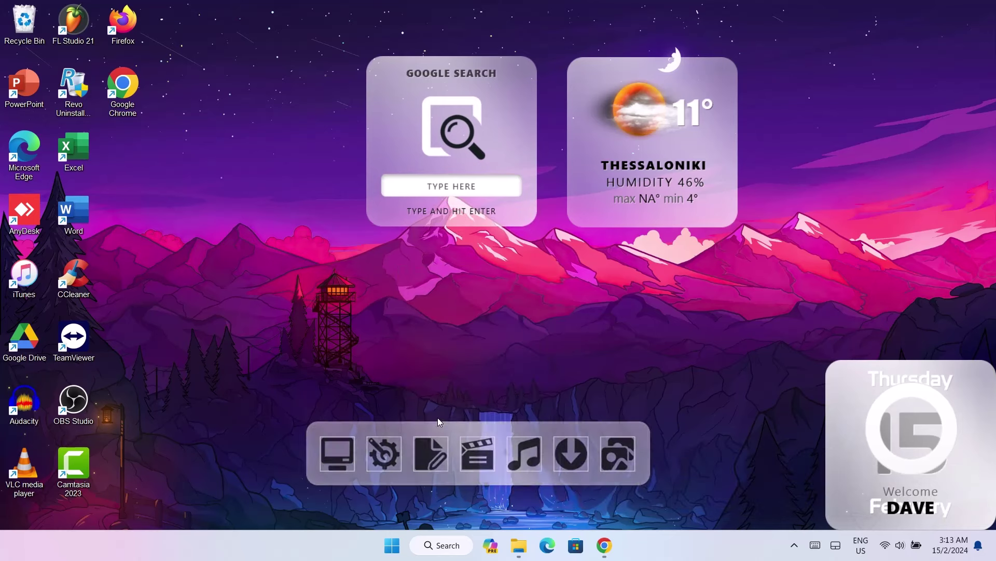
- Unload the Welcome skin and place the date skin on the free side of the Google Search skin
left_click_drag(884, 457, 528, 442)
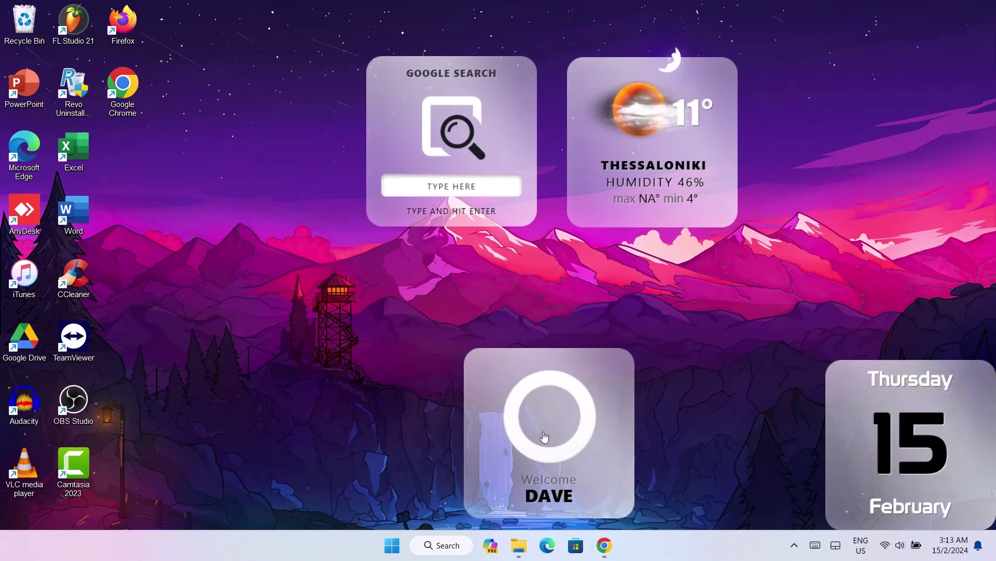
right_click(543, 432)
left_click(597, 426)
left_click_drag(917, 415, 263, 129)
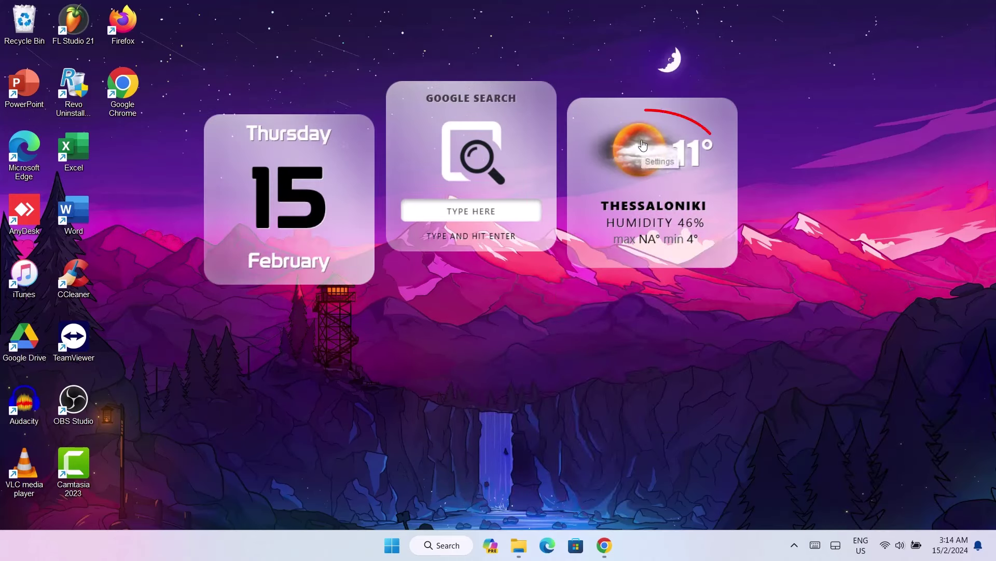
- Open the Weather skin's settings, follow its link to weather.com and bring up the forecast page for Berlin, Germany
left_click(643, 166)
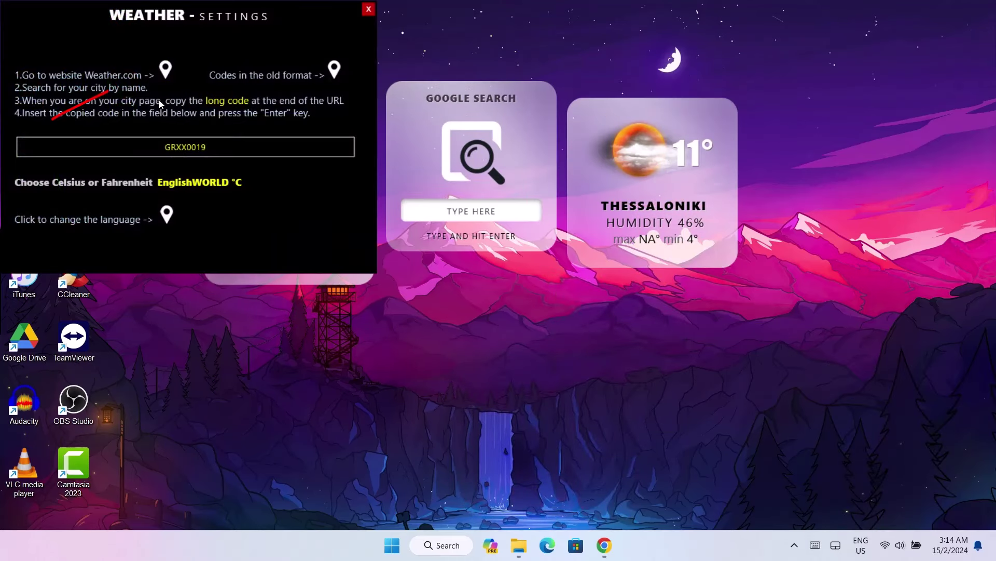
left_click(146, 78)
left_click(410, 83)
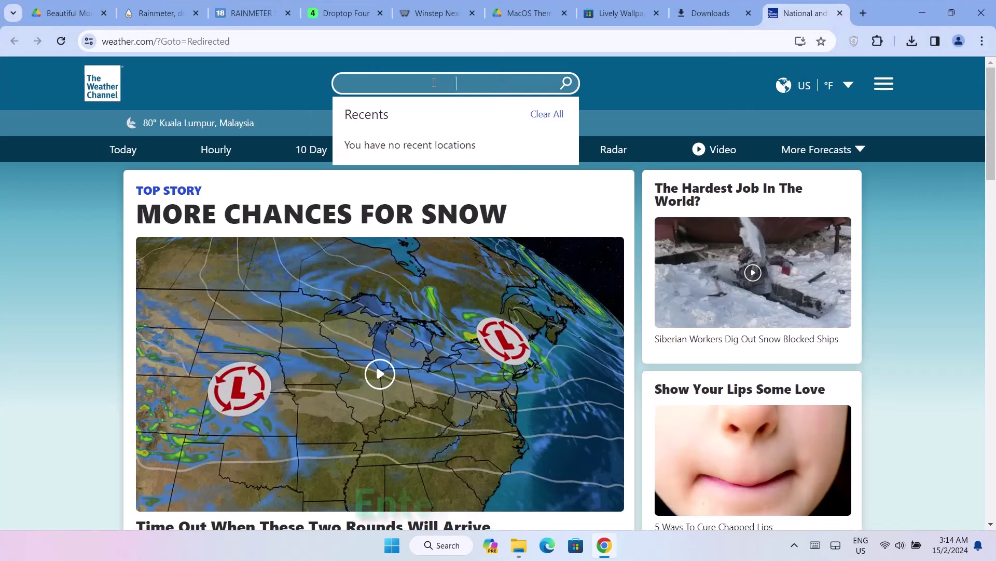
type("Berlin")
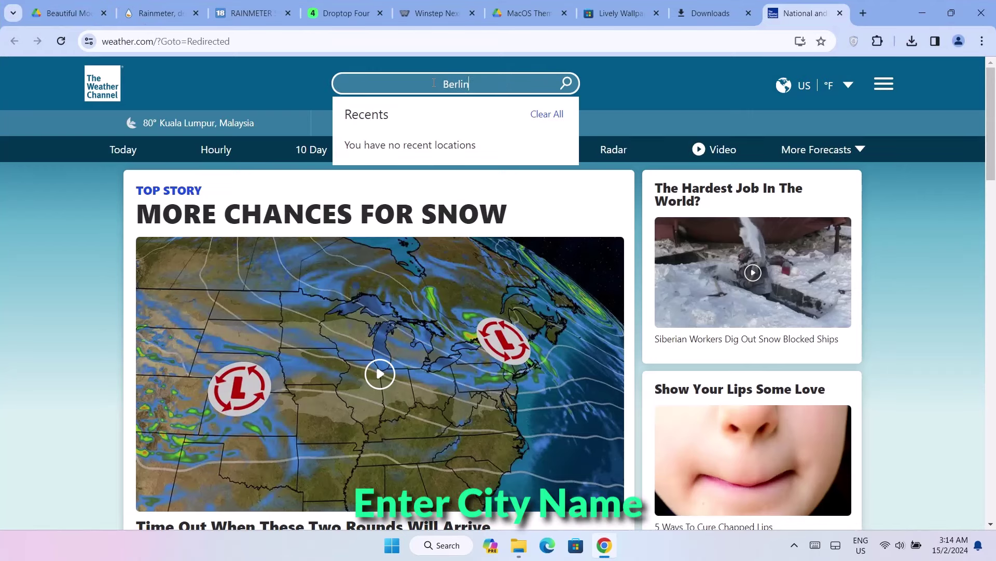
left_click(490, 107)
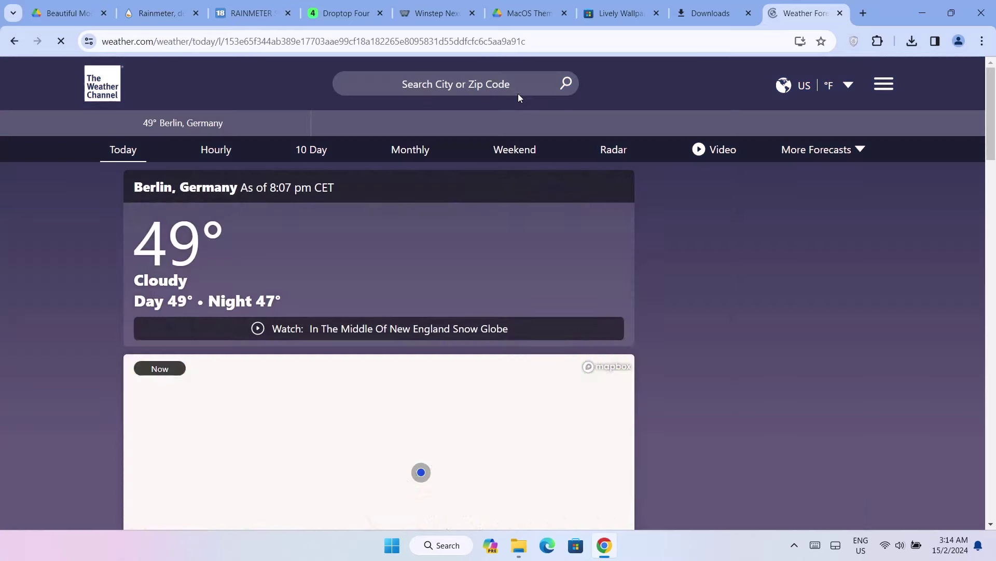
- Copy the long location code from the end of the Berlin forecast page's URL
left_click(557, 41)
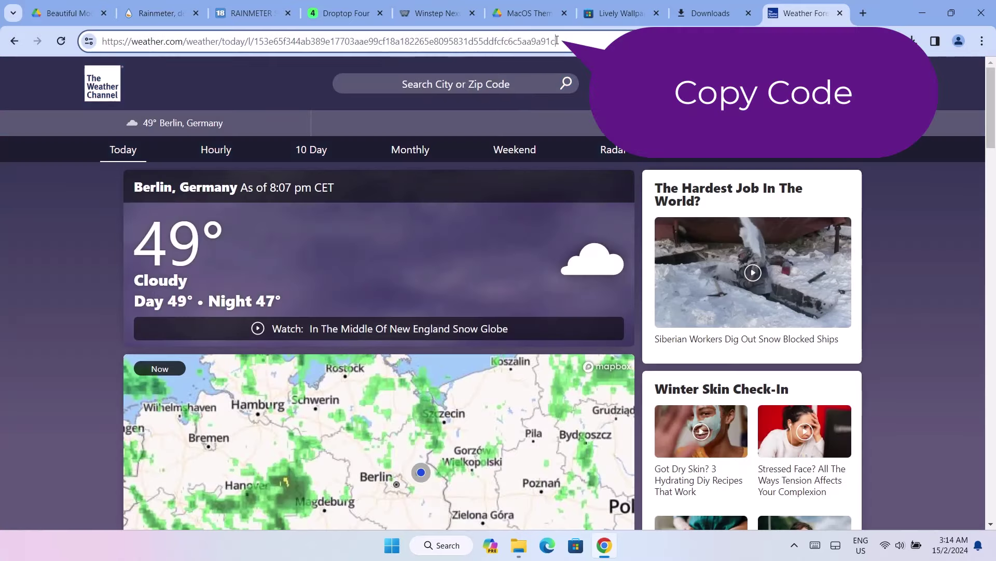
left_click_drag(557, 41, 254, 42)
key("cmd+c")
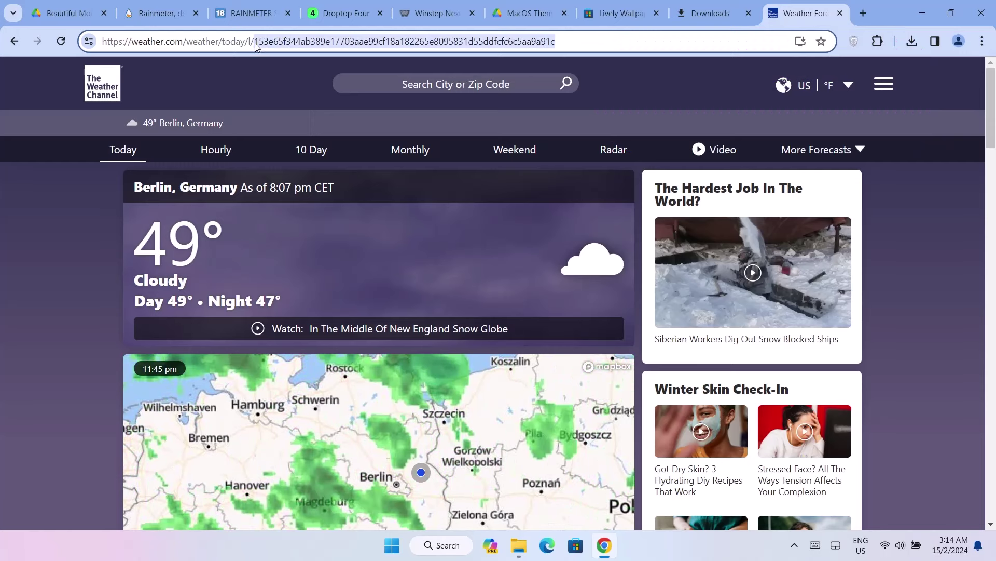
right_click(346, 37)
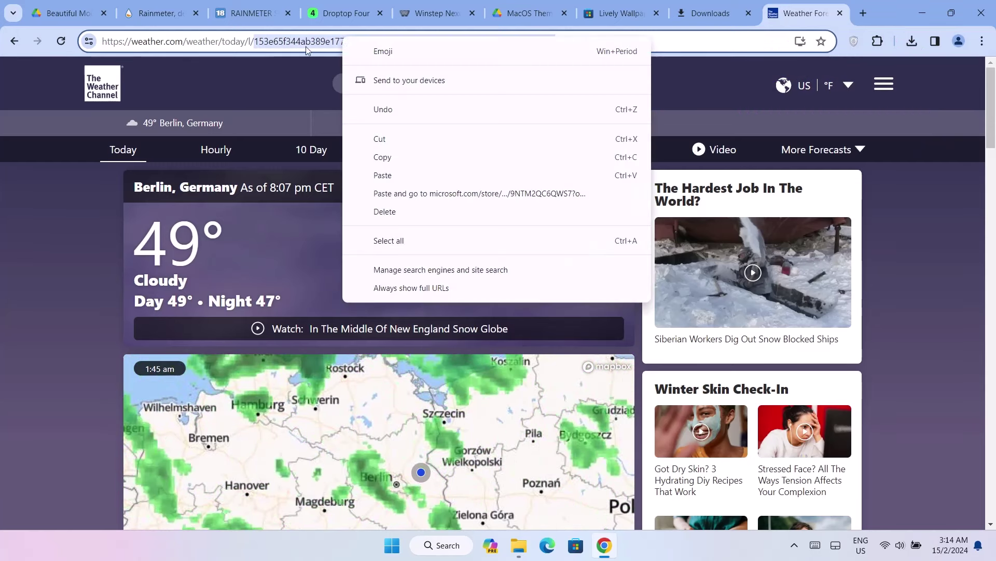
left_click(380, 157)
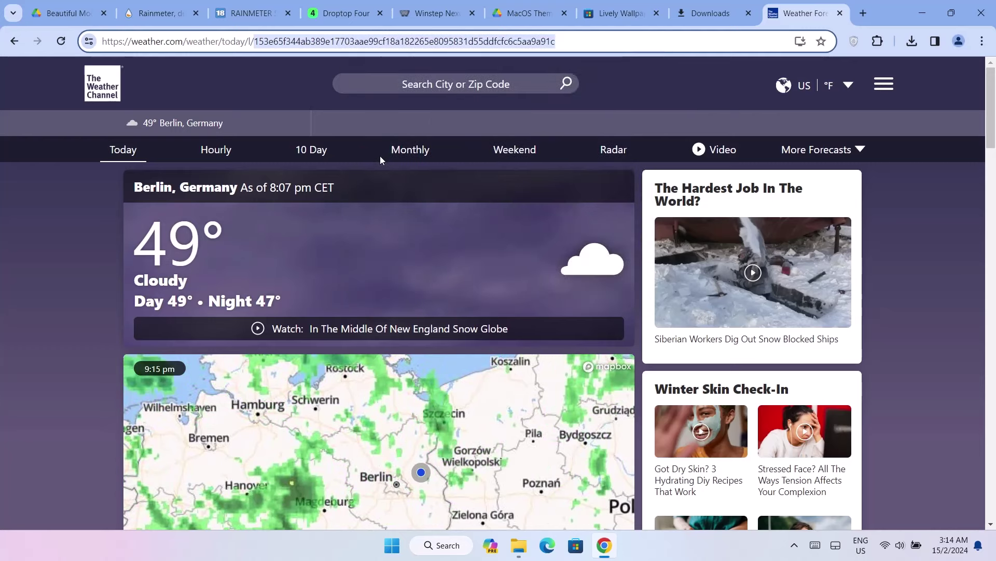
- Minimize the browser and replace the location code in the Weather skin's settings with the copied Berlin code
left_click(916, 11)
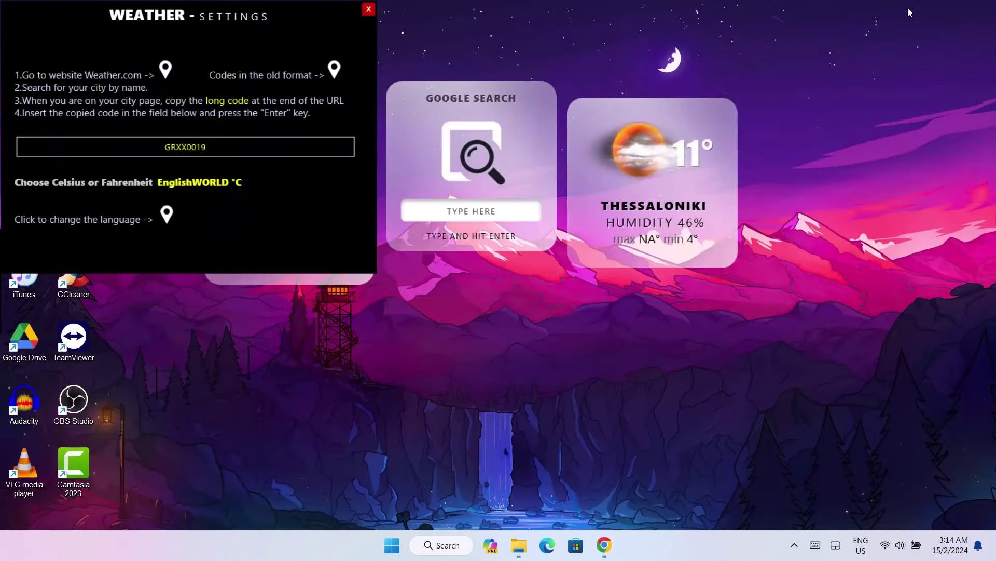
left_click(210, 150)
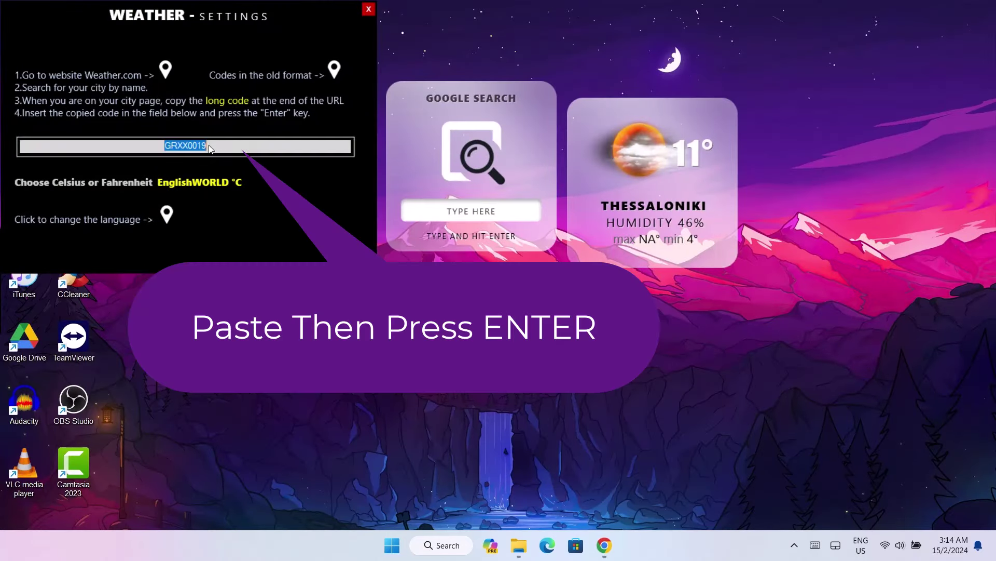
right_click(143, 144)
left_click(192, 202)
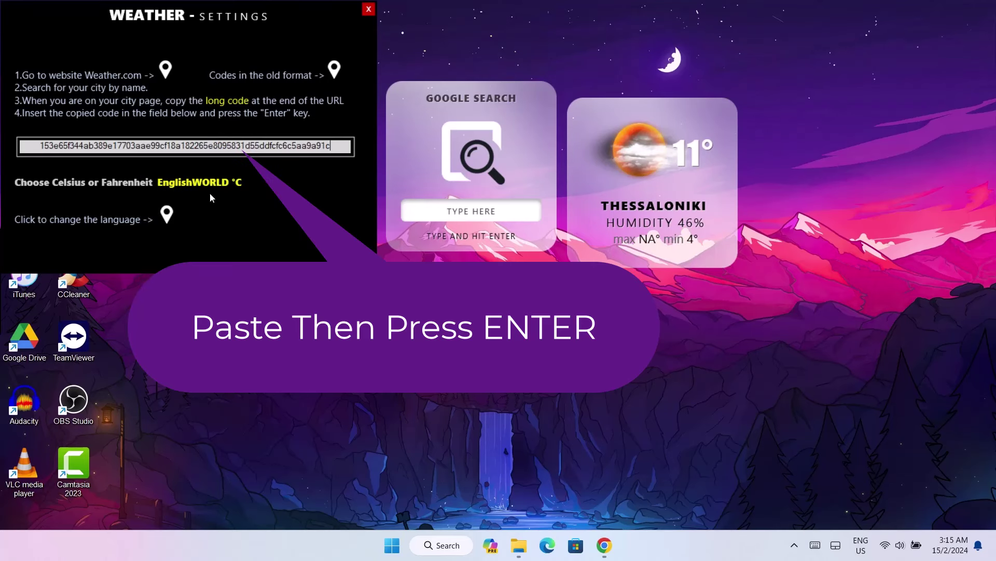
key("Return")
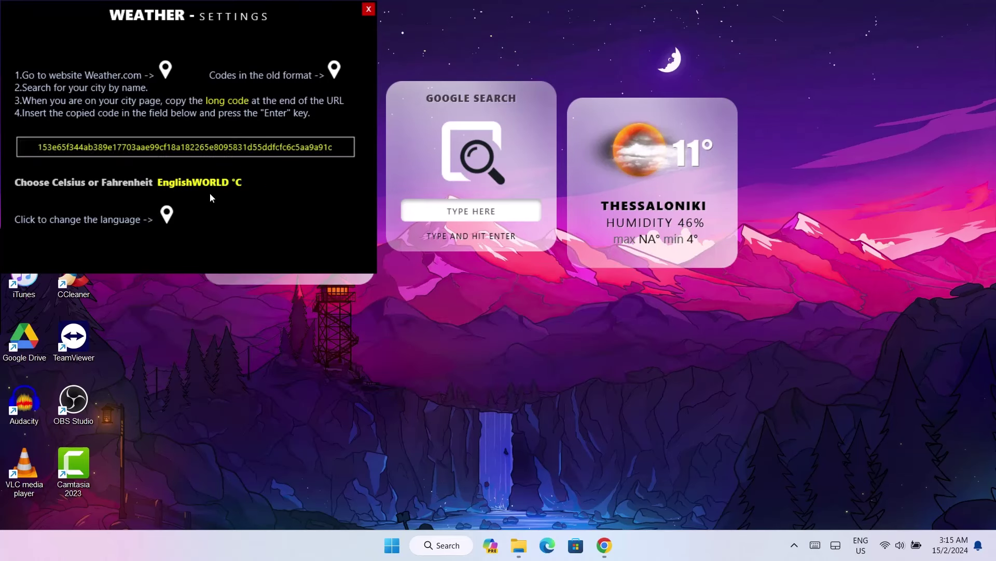
- Close the weather settings and refresh the Weather skin
left_click(368, 10)
right_click(651, 149)
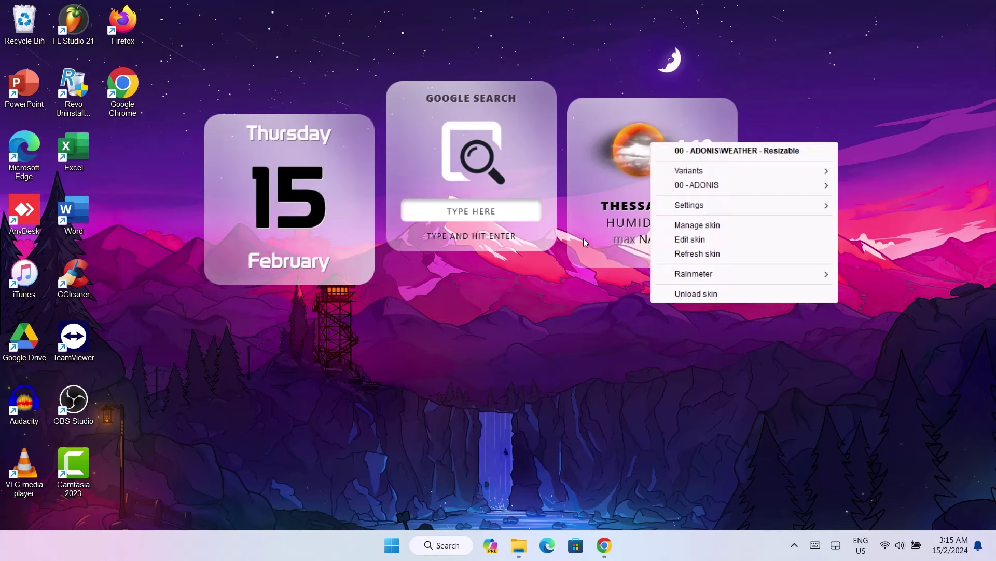
left_click(681, 254)
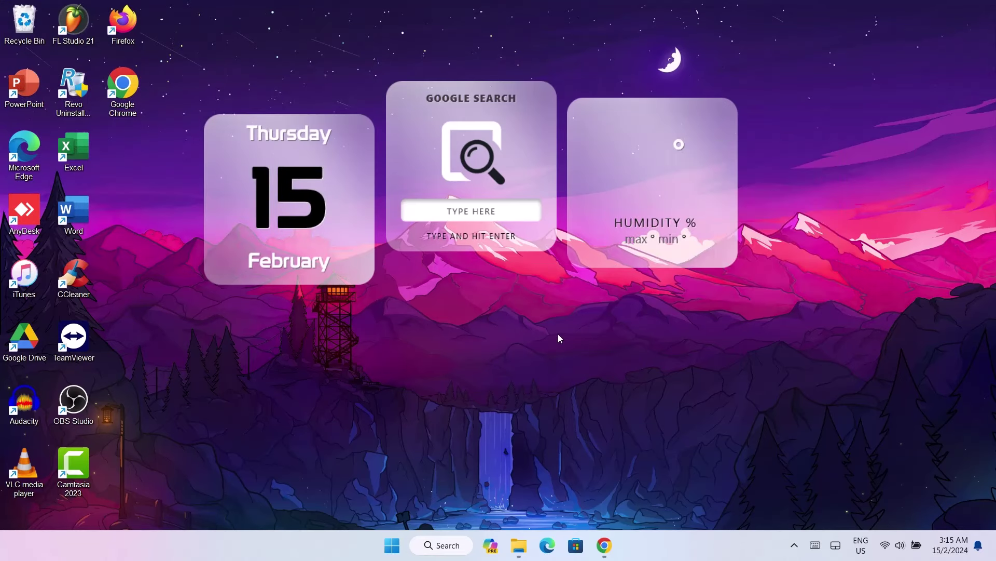
- Install the Droptop_Basic_Version skin package from the Downloads folder with its included skins loaded
mouse_move(518, 551)
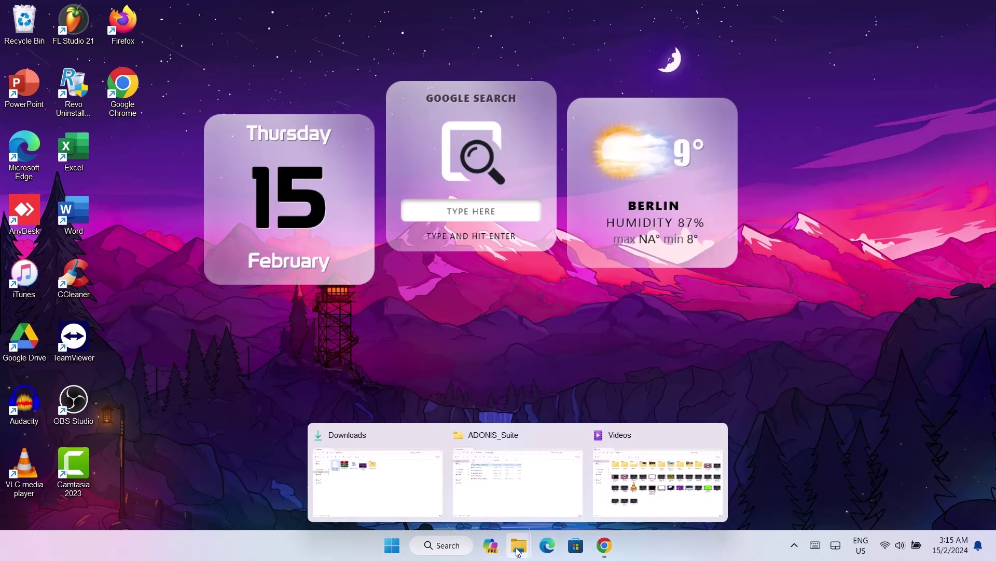
left_click(402, 492)
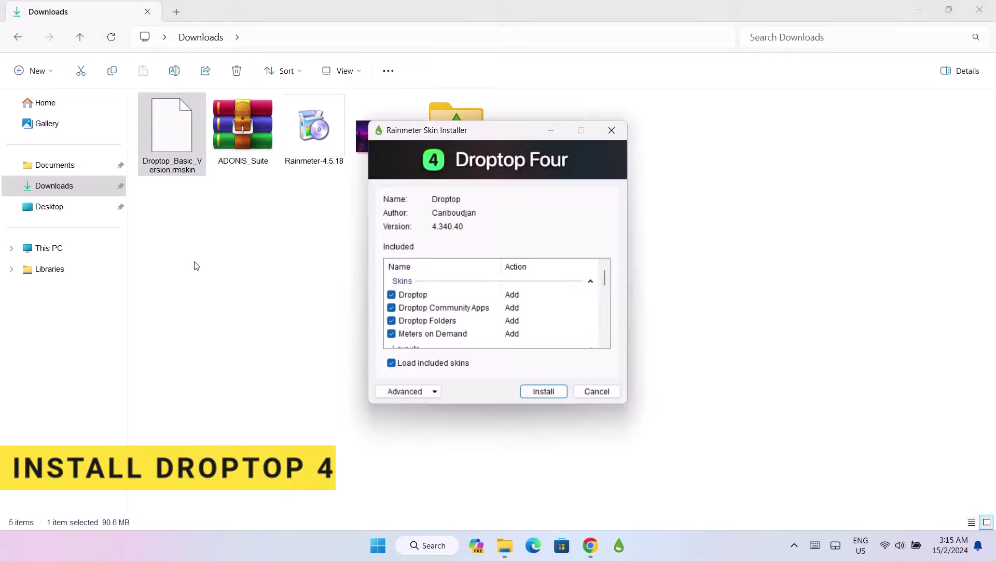
left_click(556, 394)
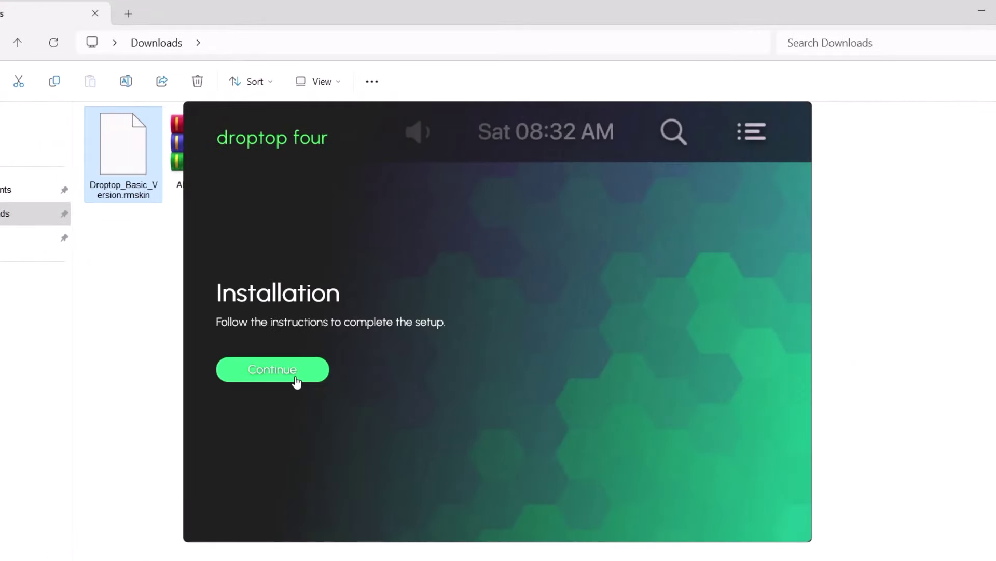
- Start the Droptop Four setup, choose English US as the language and select the Always show Droptop display mode
left_click(295, 380)
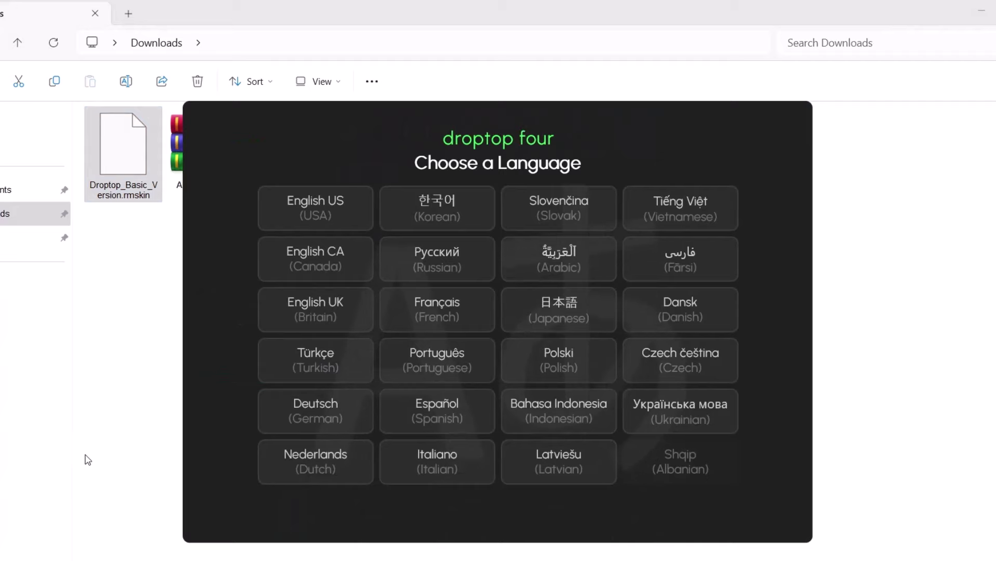
left_click(280, 219)
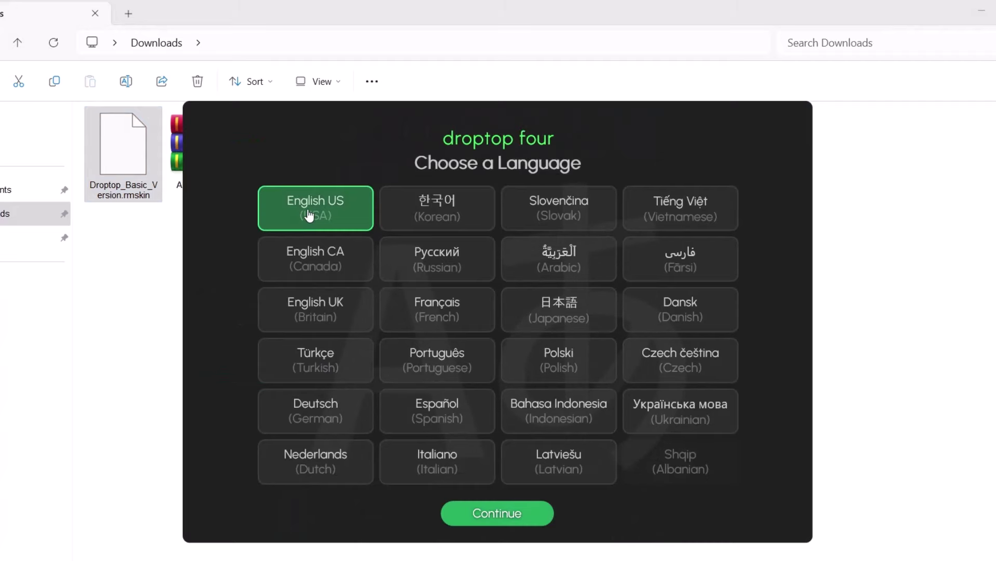
left_click(469, 521)
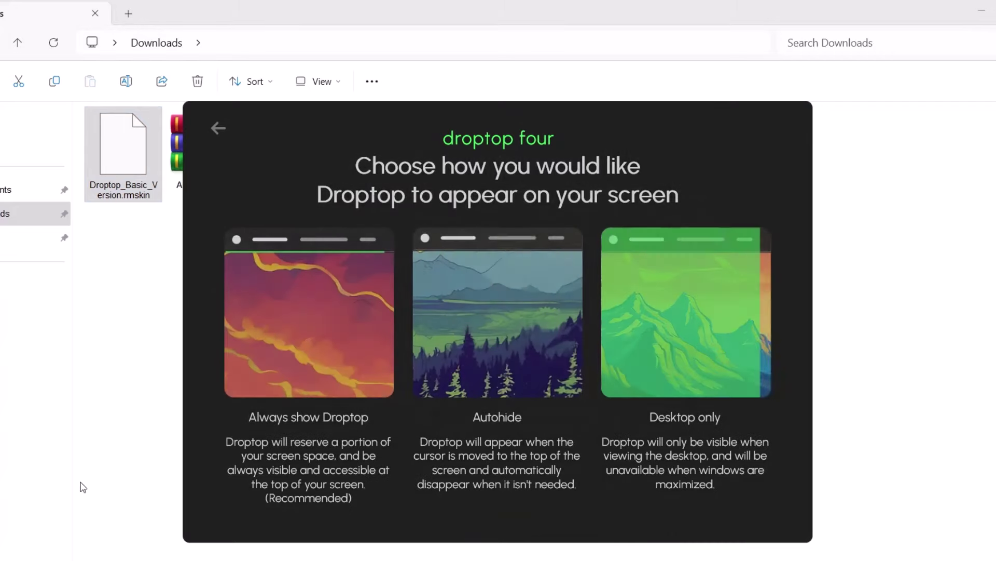
left_click(322, 360)
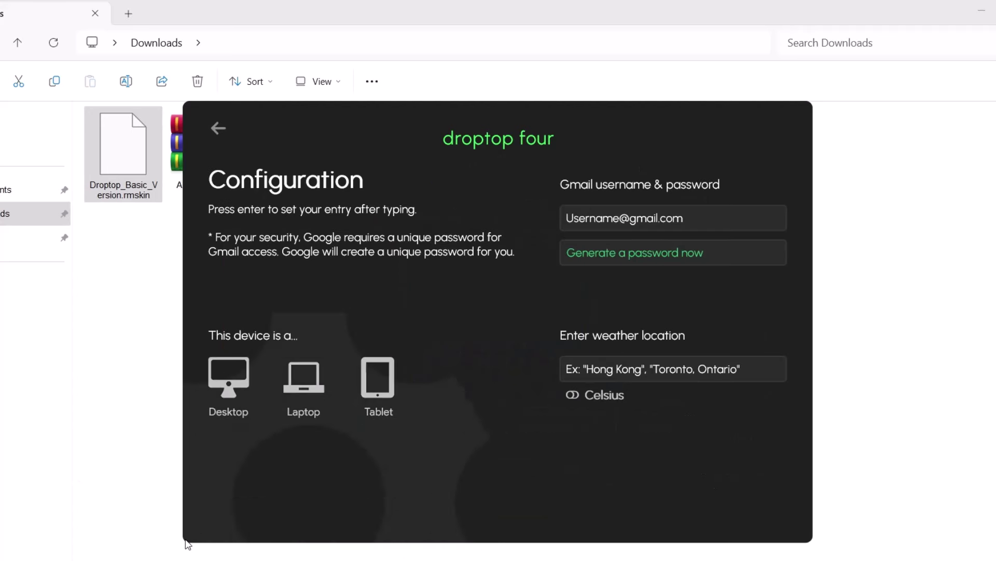
- Set the device type to Laptop and the weather location to Berlin in Celsius, and continue the setup
left_click(297, 374)
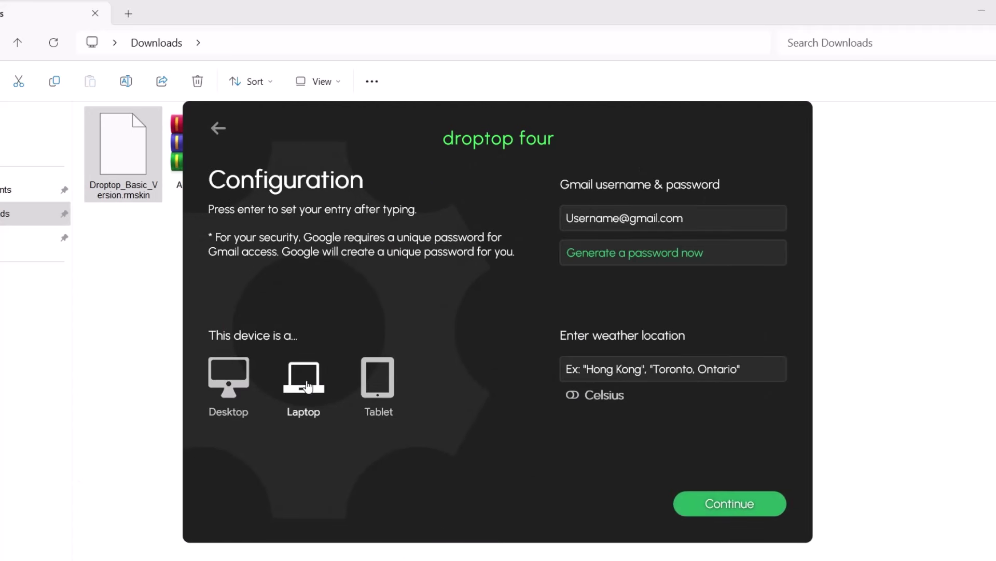
left_click(307, 384)
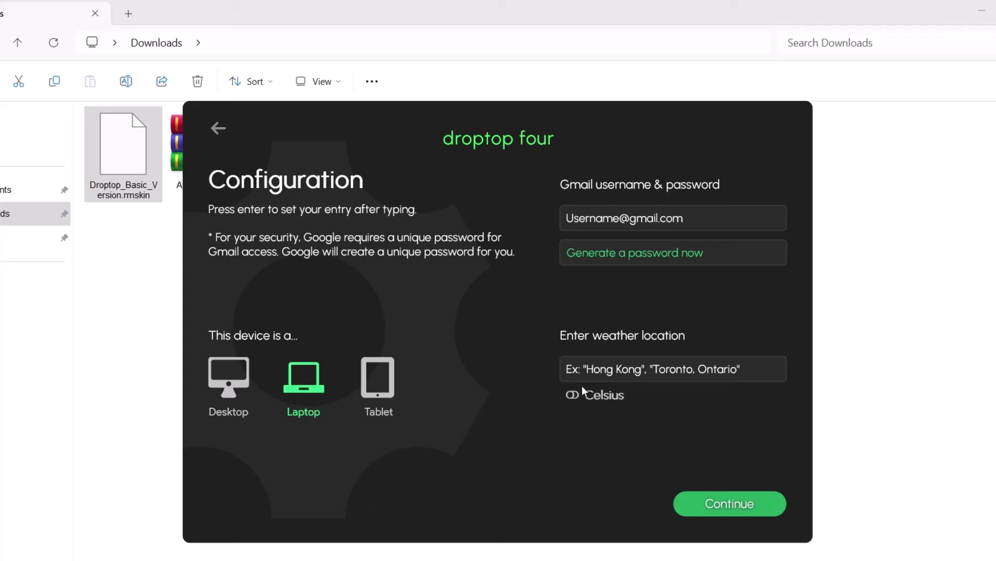
left_click(642, 370)
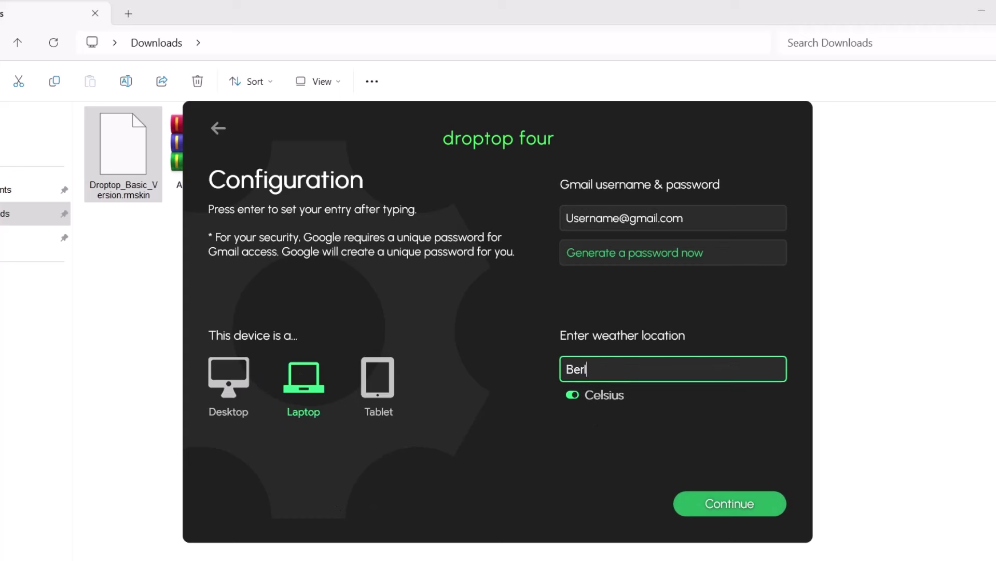
left_click(737, 506)
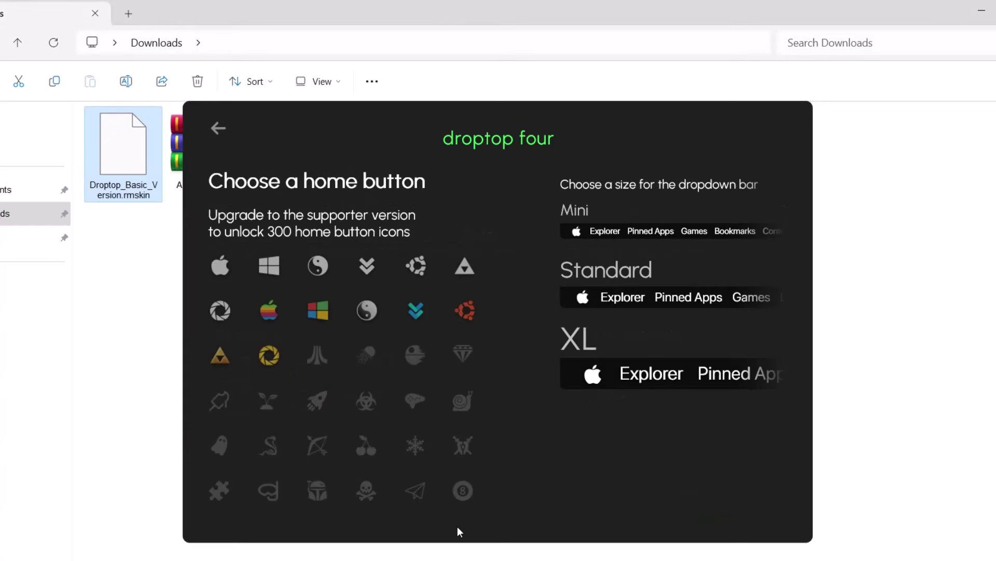
- Choose the white Windows logo as home button and the Standard dropdown bar size, and continue
left_click(286, 270)
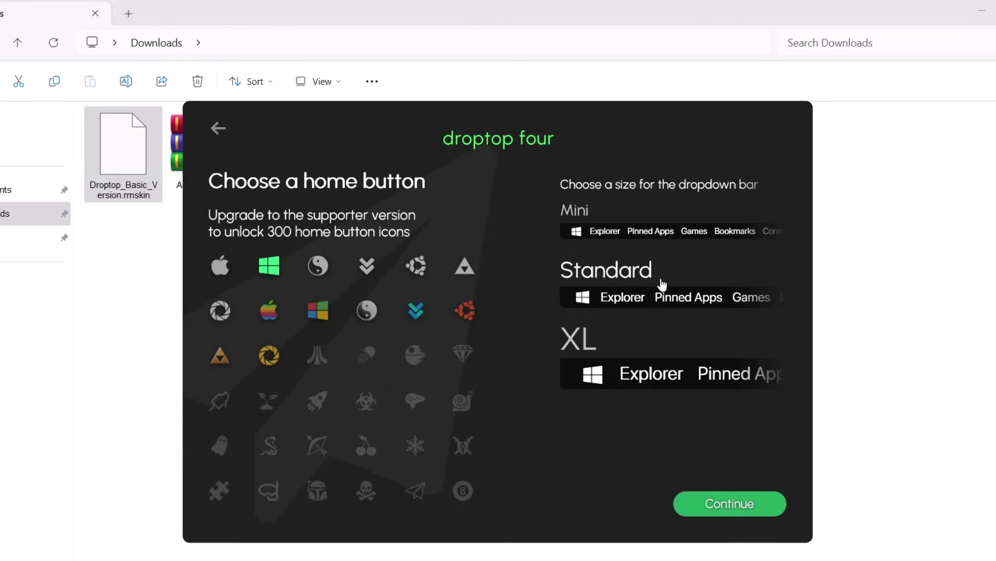
left_click(606, 273)
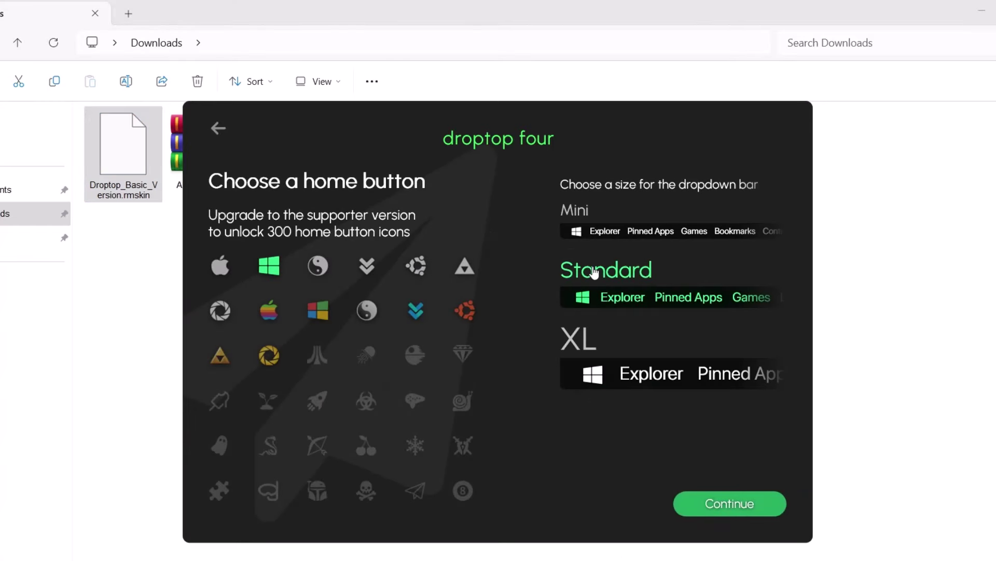
left_click(706, 506)
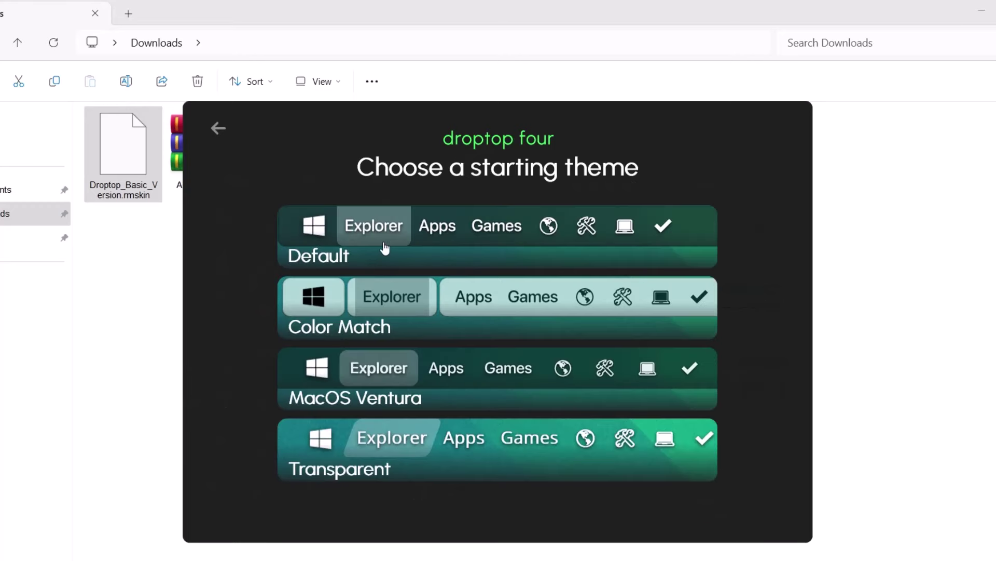
- Choose the Default starting theme, decline the supporter version and finish the Droptop setup
left_click(385, 249)
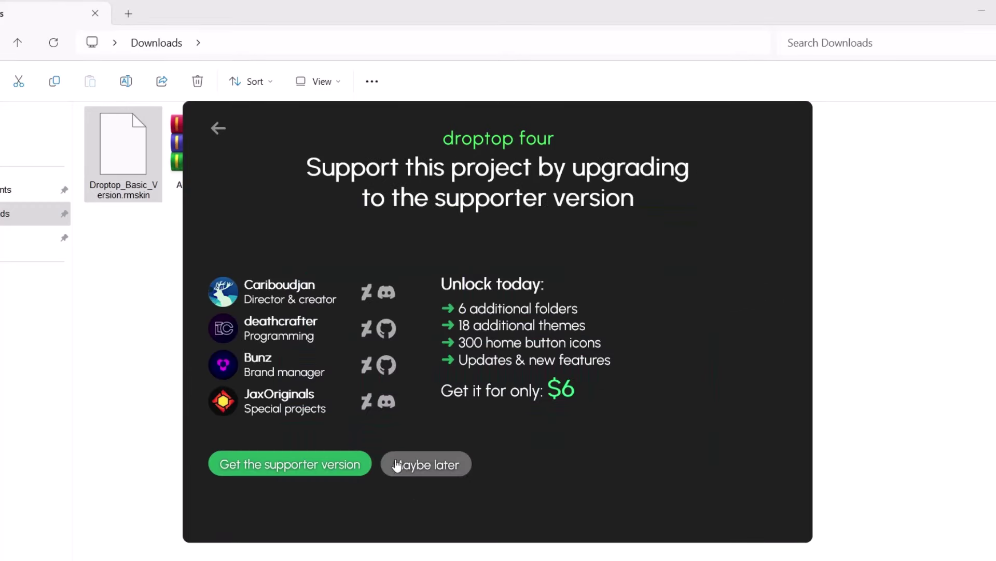
left_click(416, 466)
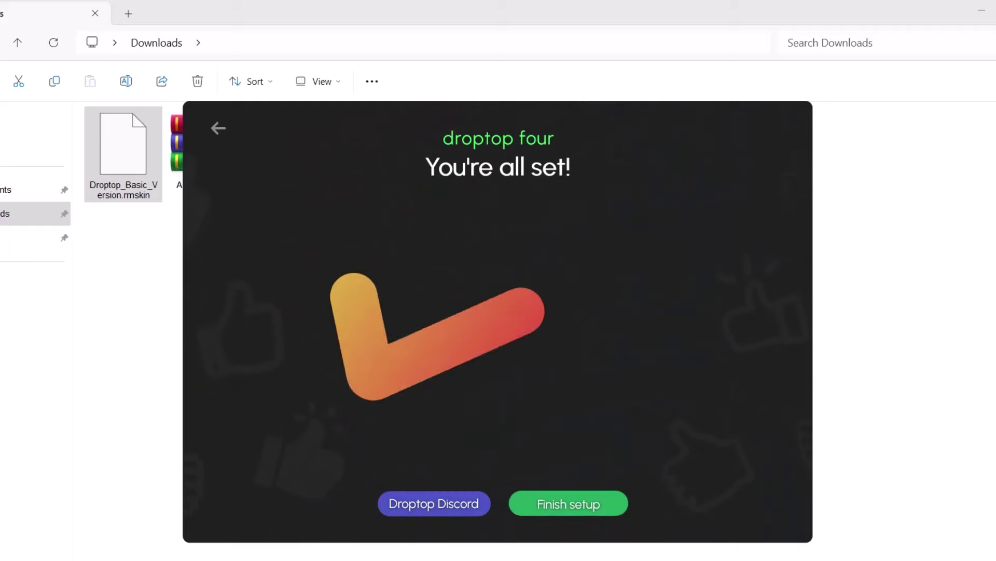
left_click(555, 506)
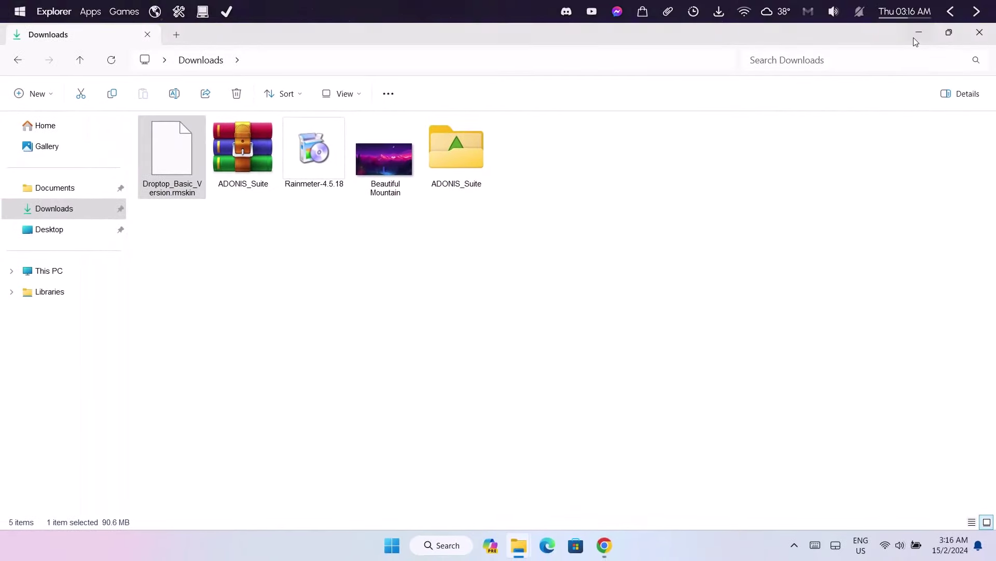
- Minimize the Downloads window and space the date, Google Search and weather skins in a centered row on the upper desktop
left_click(918, 33)
left_click(743, 226)
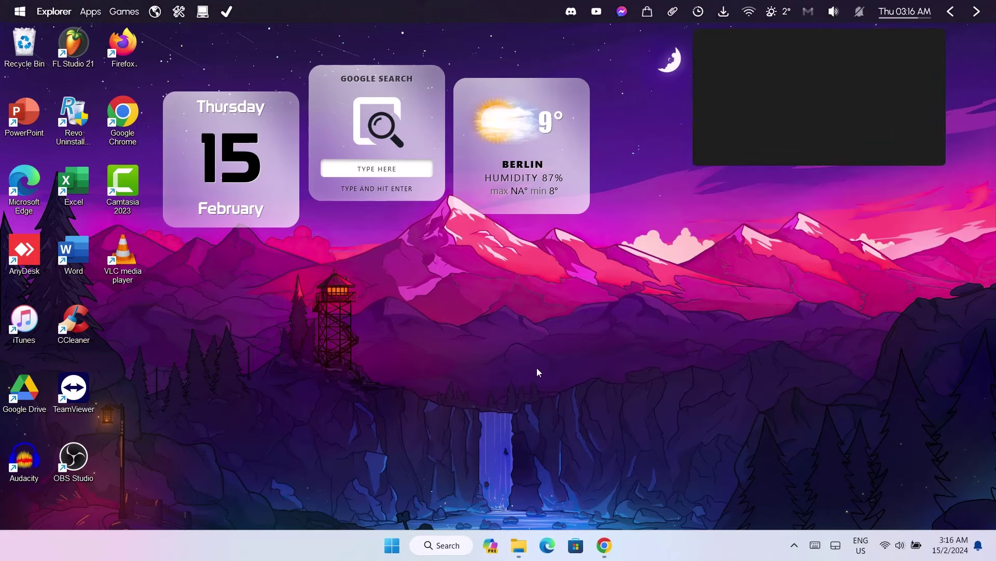
left_click_drag(507, 150, 656, 154)
left_click_drag(409, 150, 536, 172)
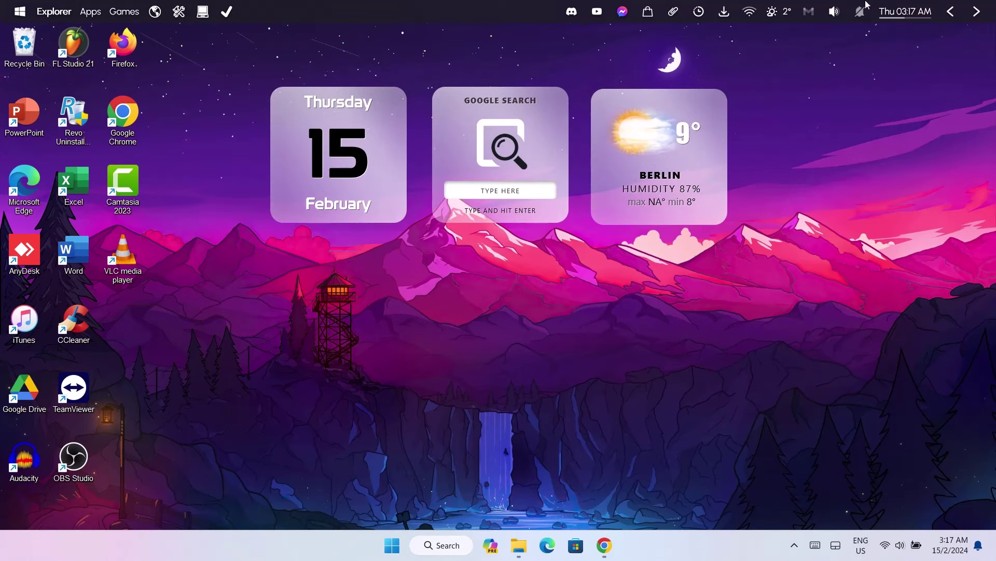
- Disable the Discord, YouTube and Messenger apps on the Droptop bar
right_click(571, 12)
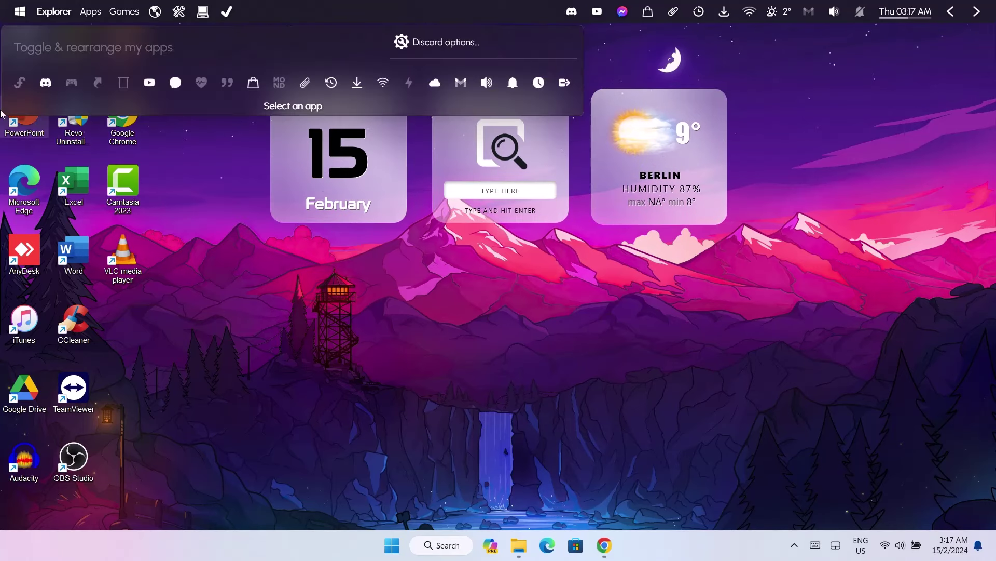
left_click(49, 86)
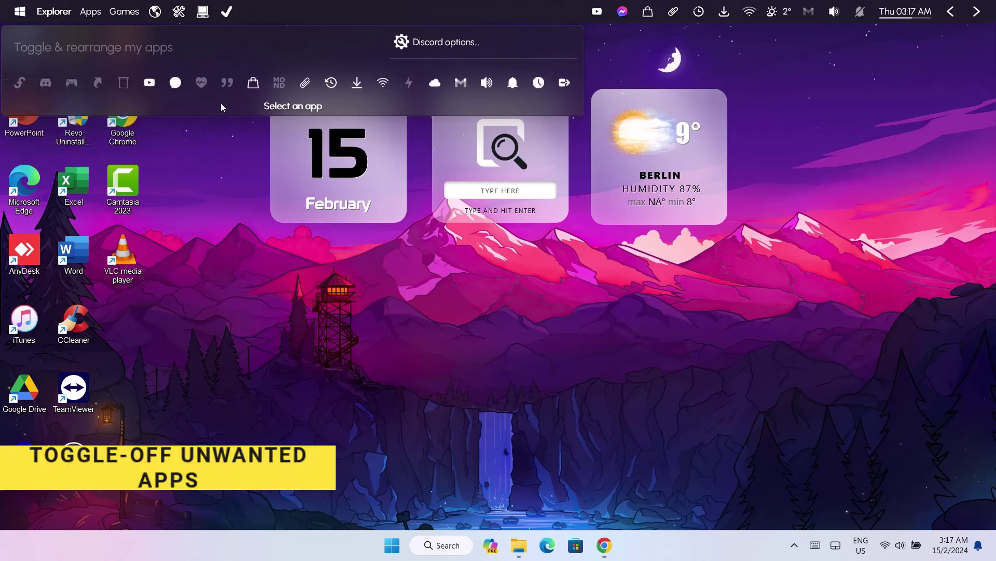
left_click(150, 84)
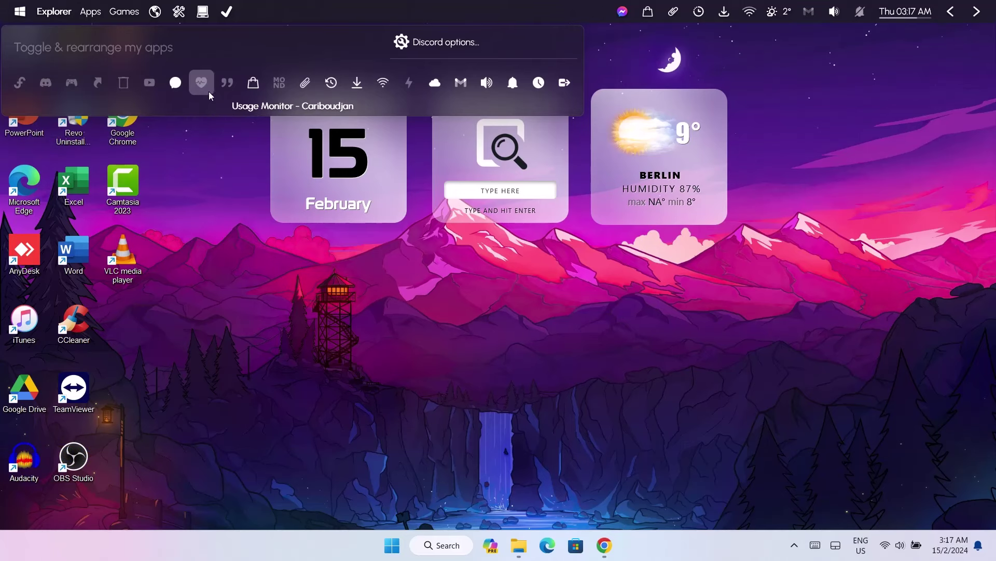
left_click(173, 86)
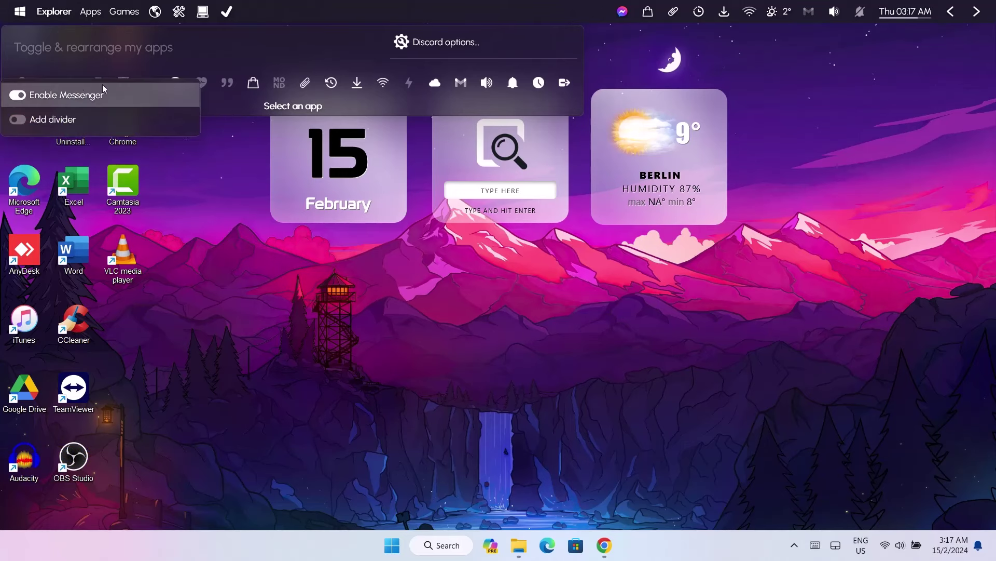
left_click(17, 96)
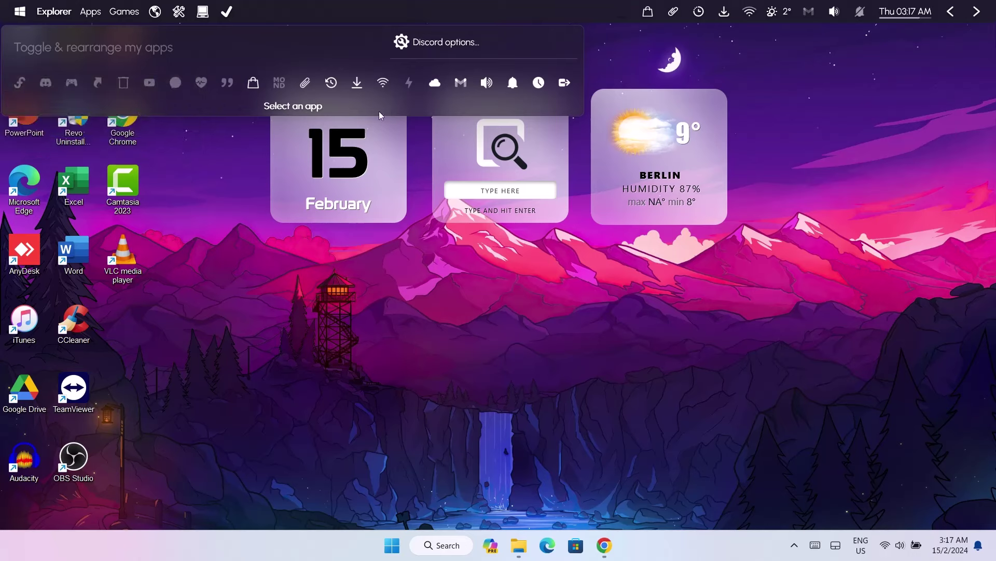
- Disable the Droptop Store, Paperclip and Recent files apps on the bar
left_click(256, 88)
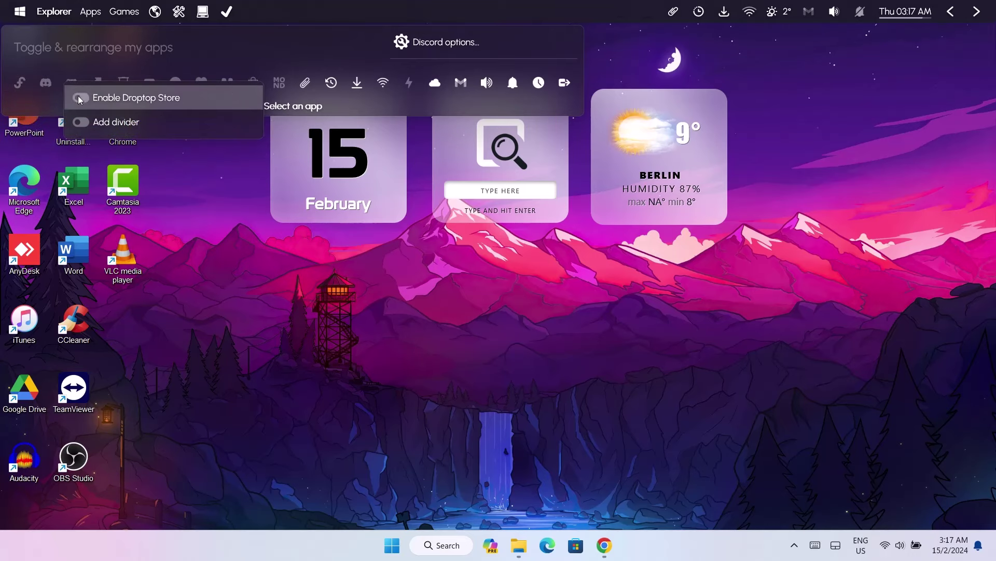
left_click(304, 82)
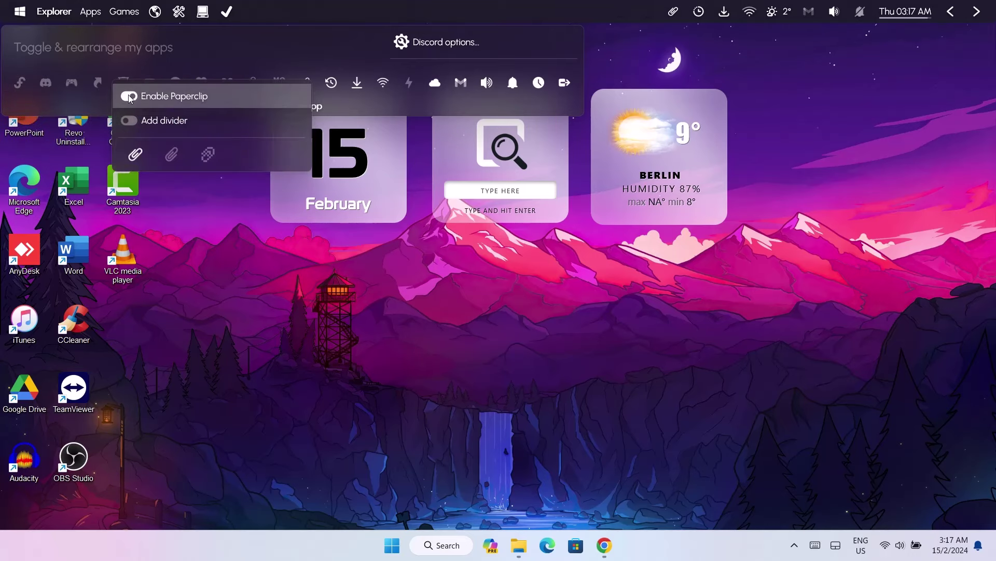
left_click(332, 83)
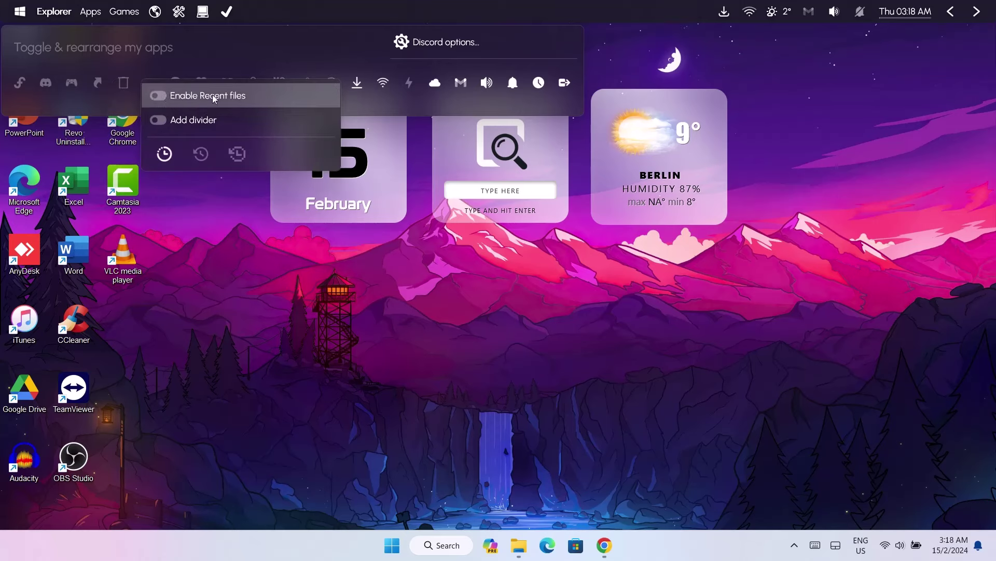
- Enable the Battery & backlight app and disable the Weather app on the bar
left_click(409, 82)
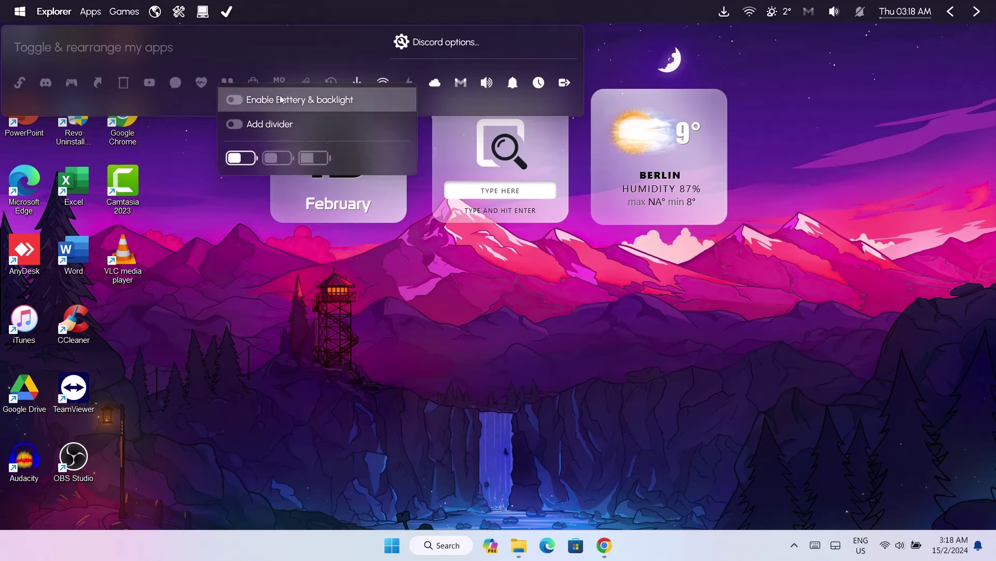
left_click(236, 101)
left_click(432, 83)
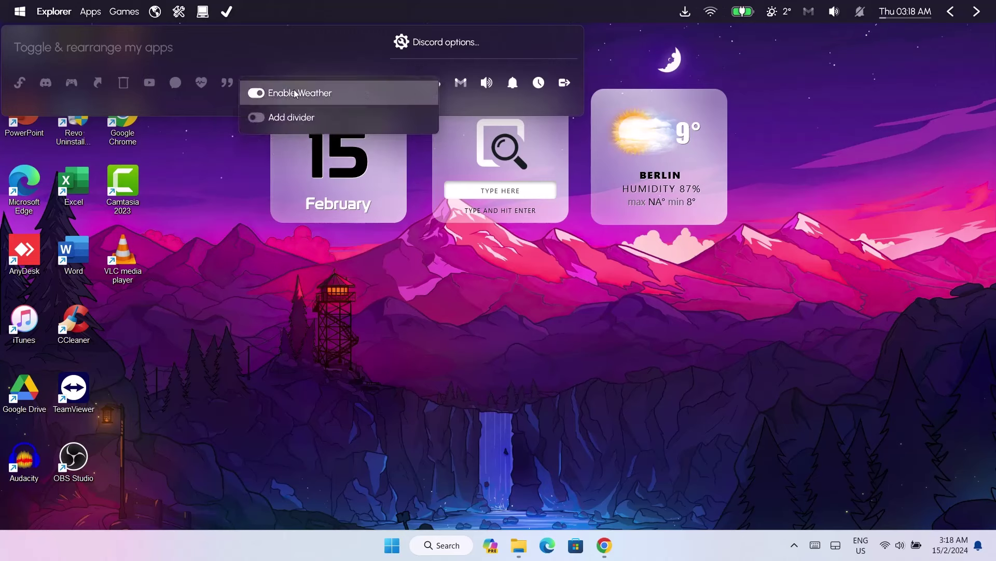
left_click(430, 90)
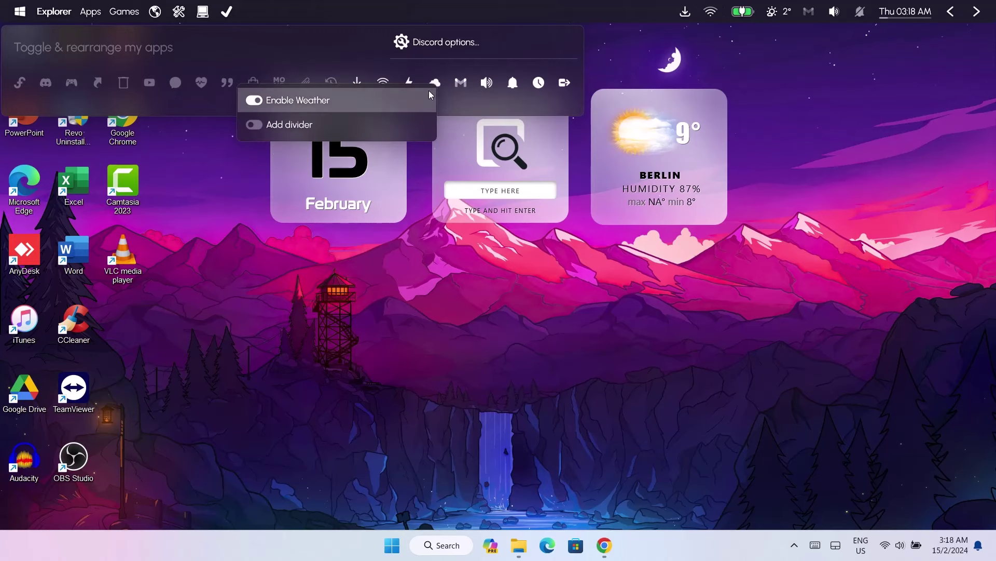
left_click(255, 101)
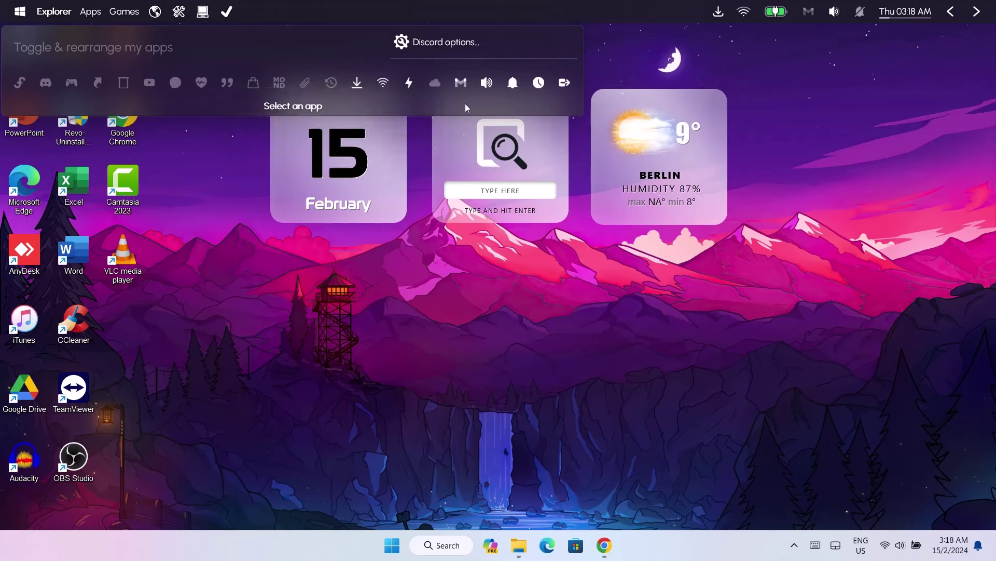
- Disable the Alarm app, enable YouTube again and close the app arrangement panel
left_click(510, 91)
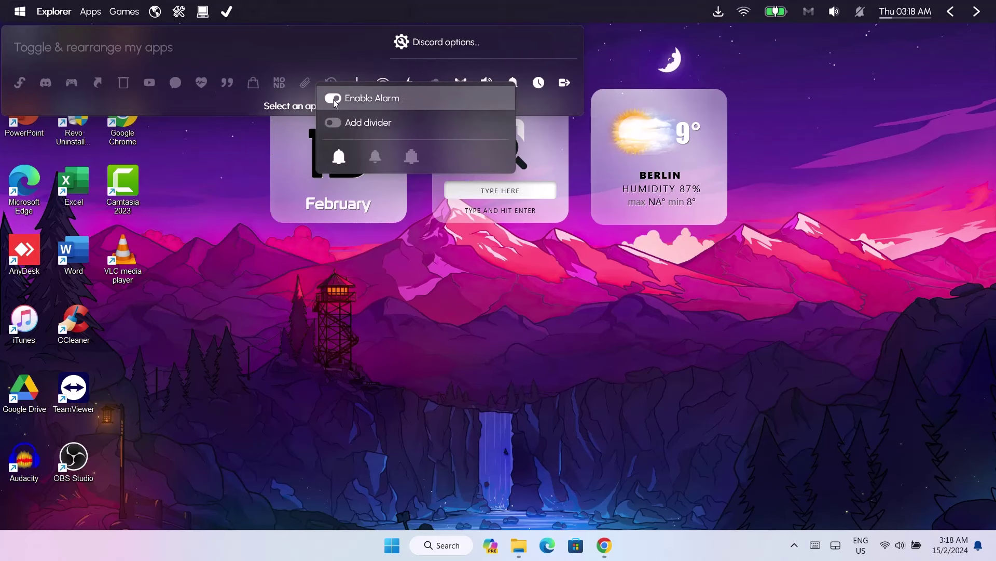
left_click(333, 99)
left_click(150, 84)
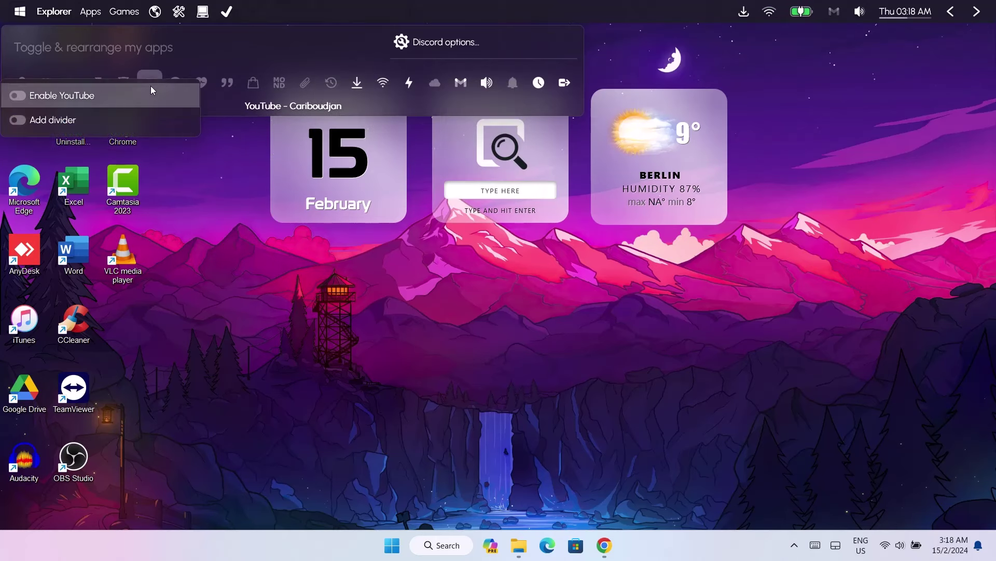
left_click(23, 96)
left_click(222, 129)
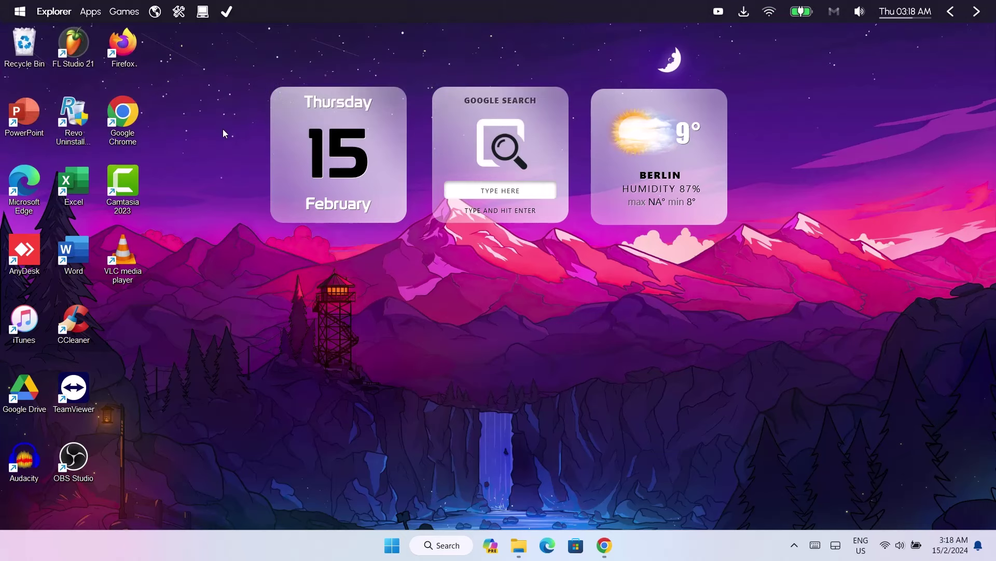
- Hide the checkmark, computer, globe and Games folders from the Droptop bar
right_click(226, 12)
mouse_move(237, 305)
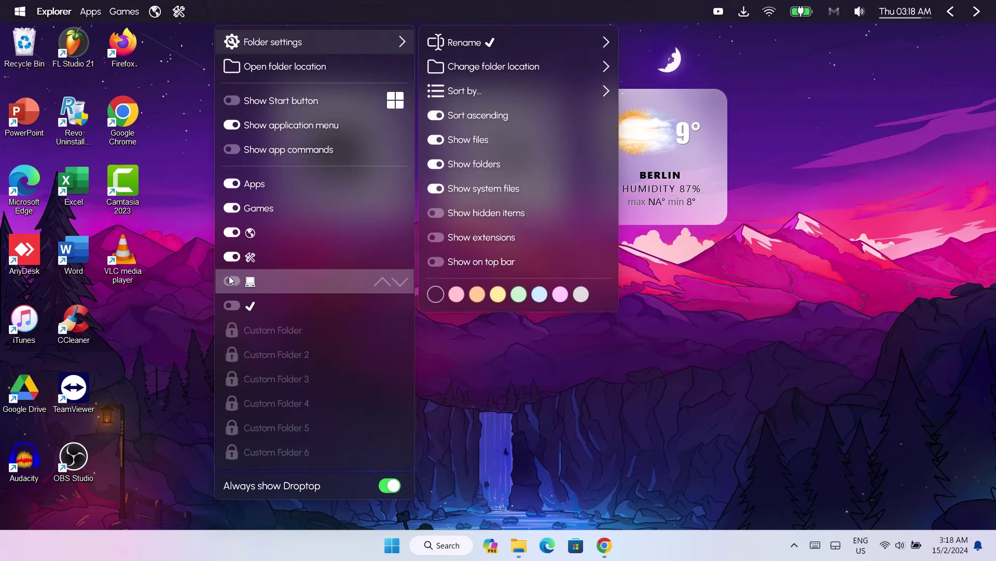
left_click(229, 234)
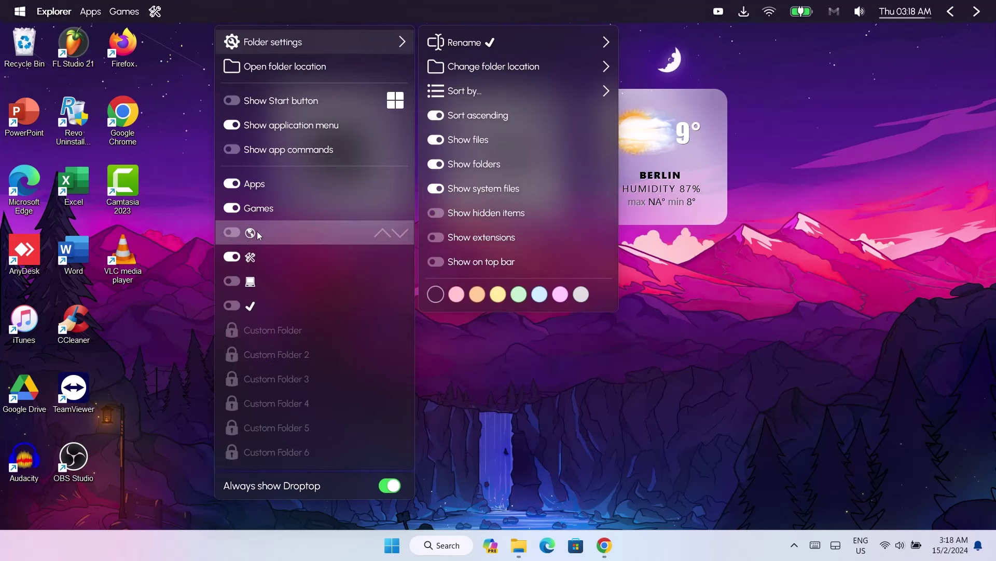
key("Escape")
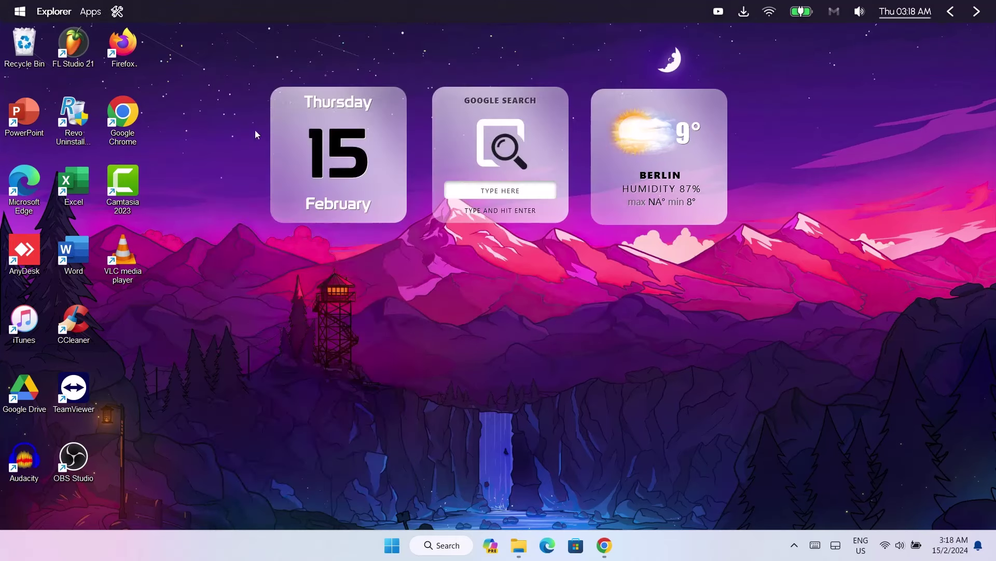
- Set the Droptop bar's size to Mini 4
right_click(429, 10)
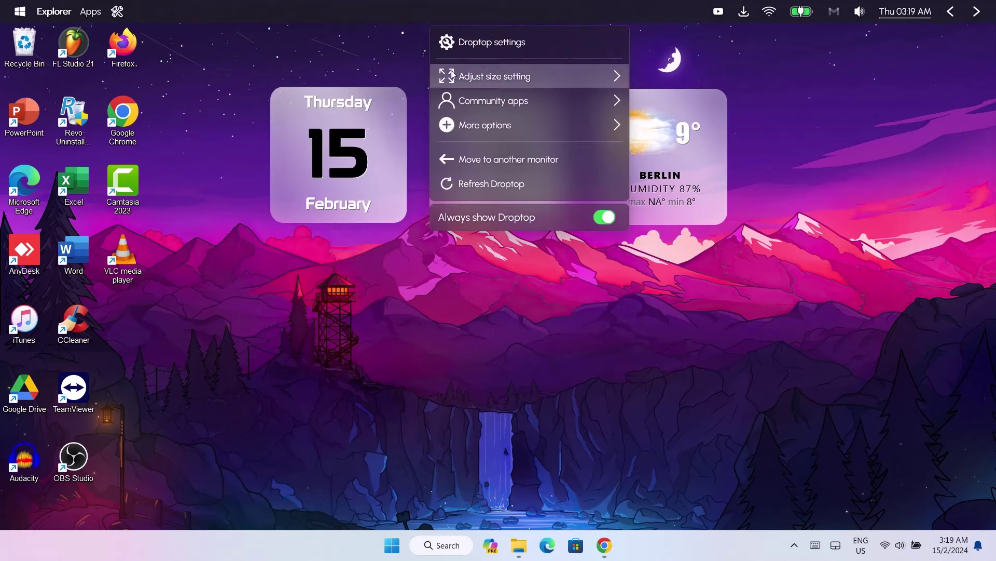
left_click(480, 80)
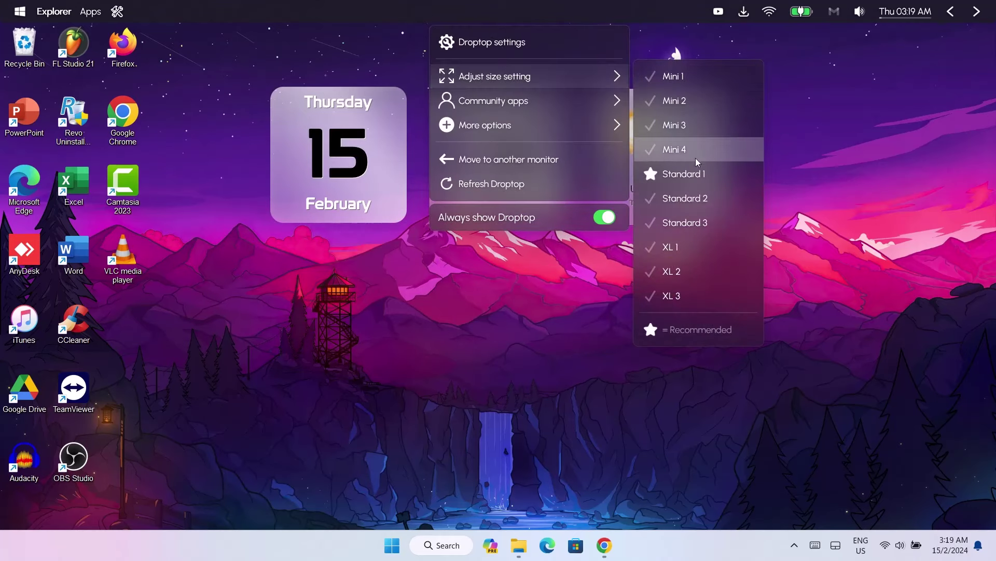
left_click(679, 153)
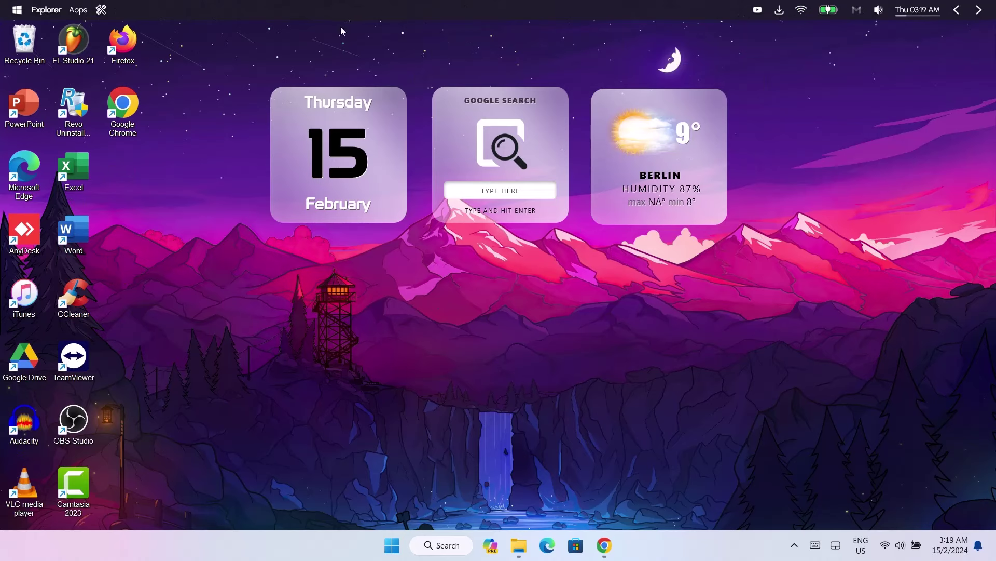
- Turn on the Droptop shape option that divides the bar into sections
right_click(328, 9)
left_click(383, 36)
left_click(170, 136)
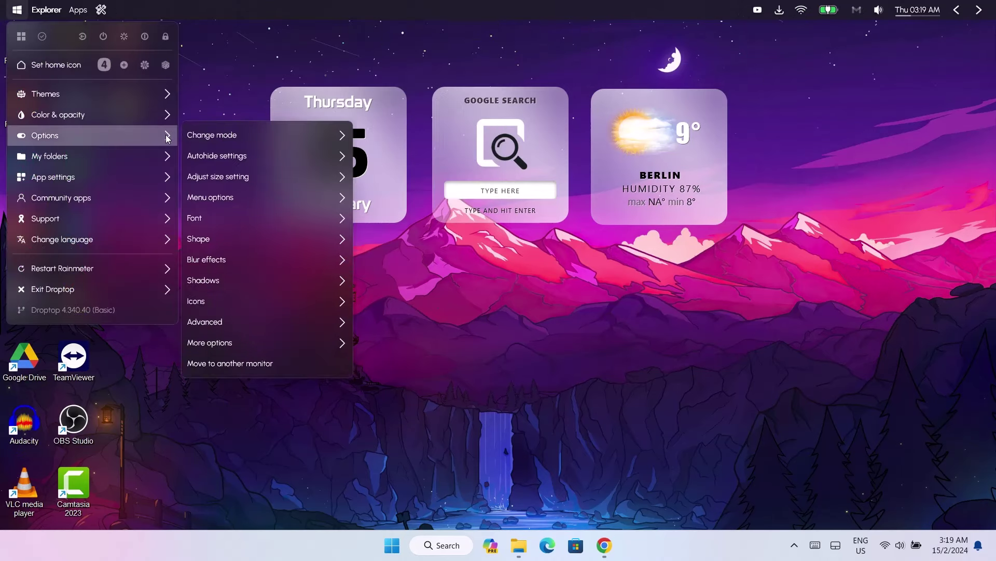
left_click(219, 235)
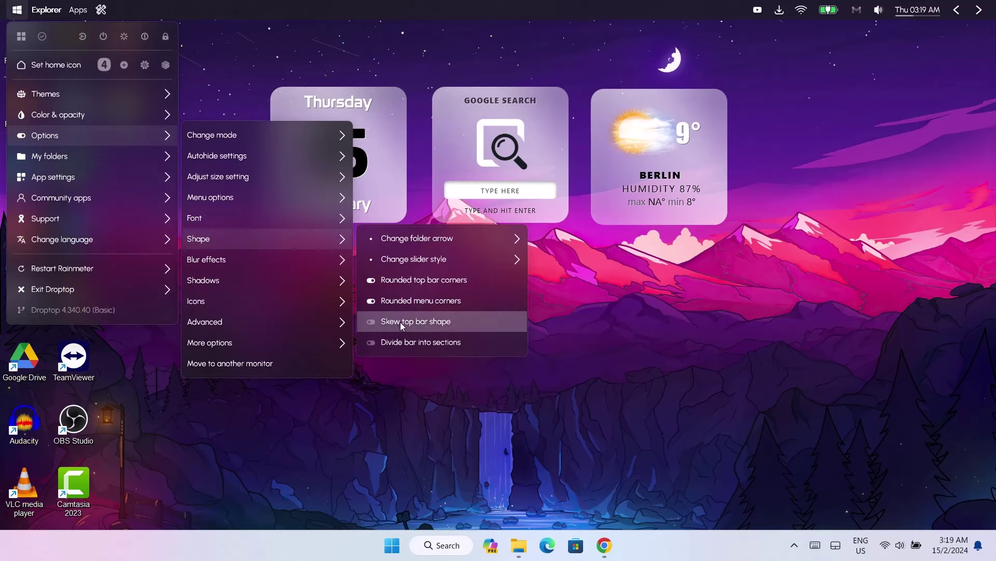
left_click(372, 341)
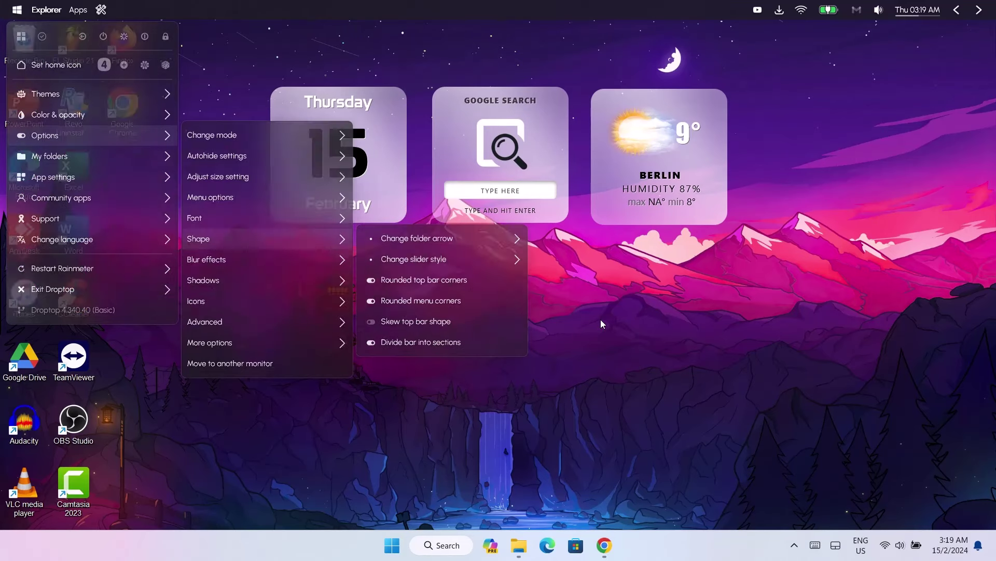
- Delete the Droptop skin, ADONIS_Suite archive, Rainmeter installer and ADONIS_Suite folder from Downloads, then minimize the window
mouse_move(521, 536)
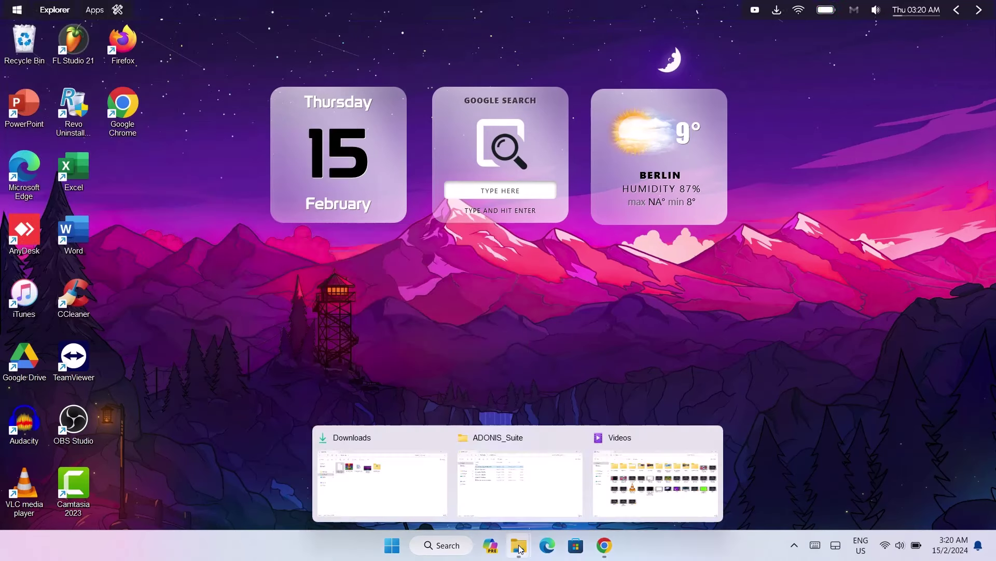
left_click(436, 494)
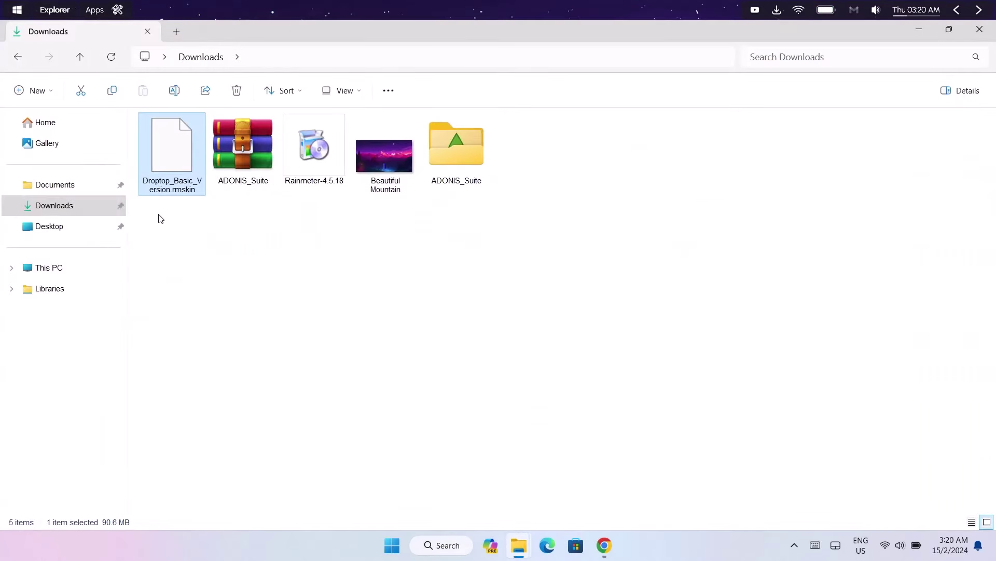
left_click_drag(157, 211, 285, 150)
right_click(286, 150)
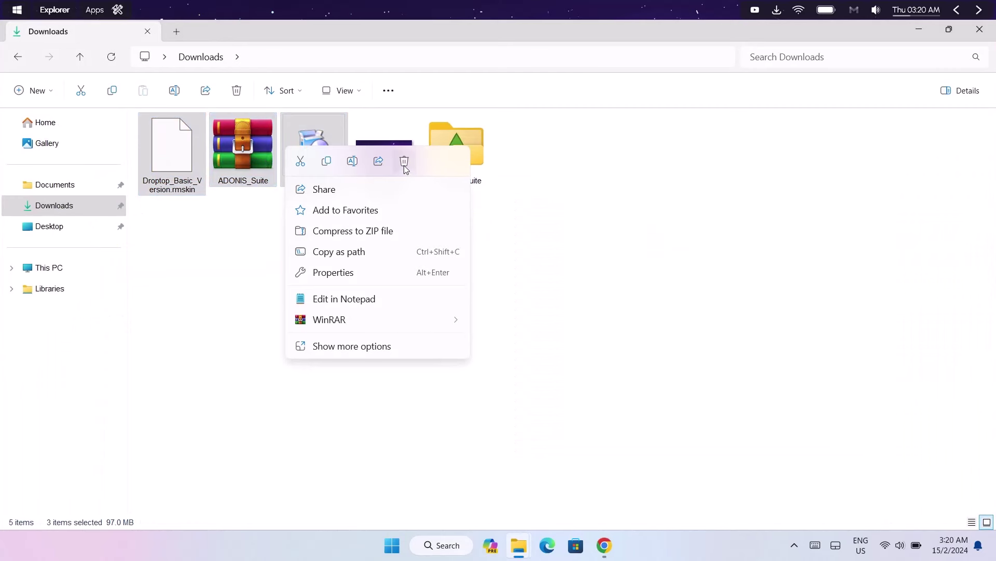
left_click(404, 161)
left_click(261, 148)
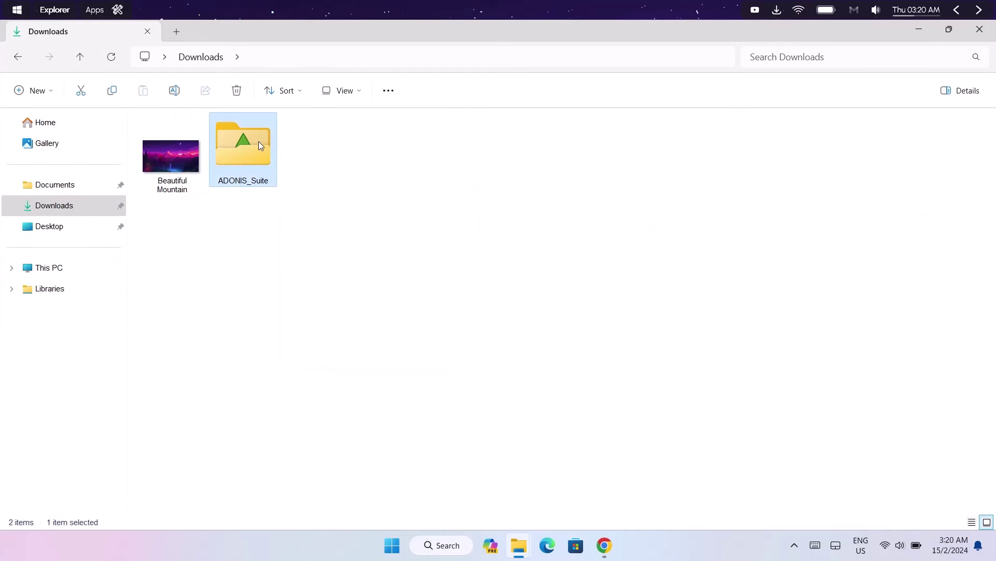
right_click(259, 145)
left_click(352, 158)
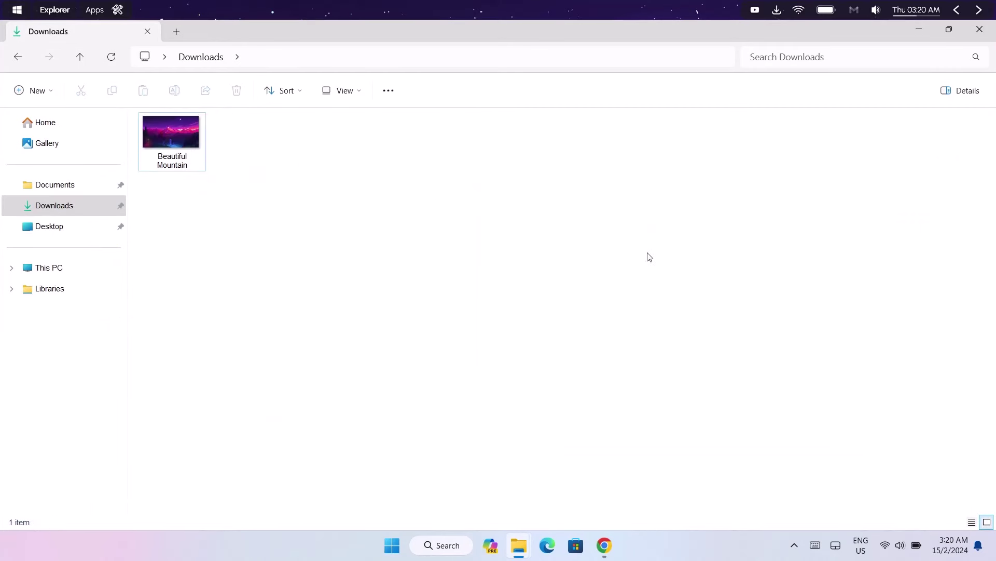
left_click(920, 32)
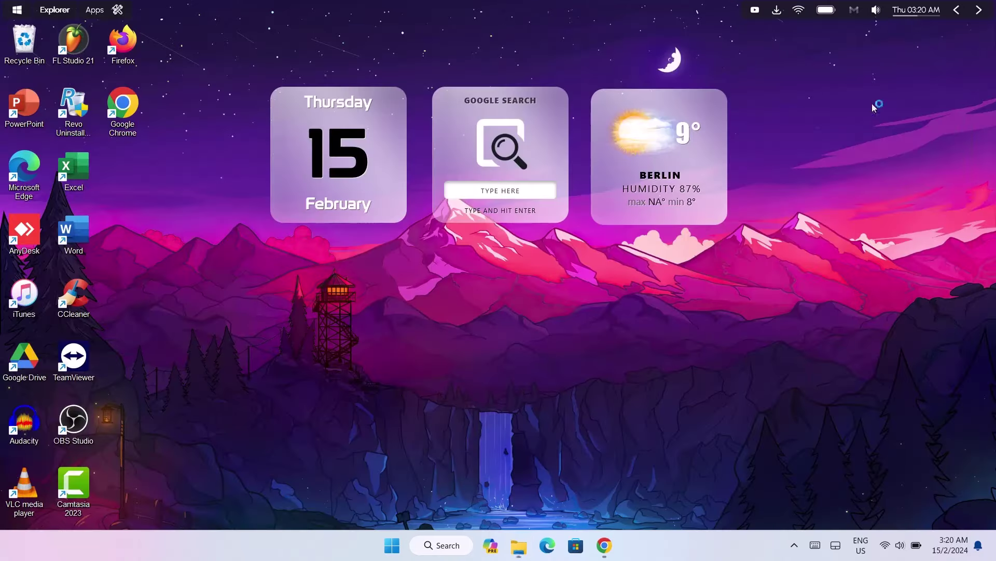
- Switch to Chrome and download the free Winstep Nexus and the MacOS Theme & Backup.rar archive from Google Drive
left_click(604, 544)
left_click_drag(991, 111, 979, 142)
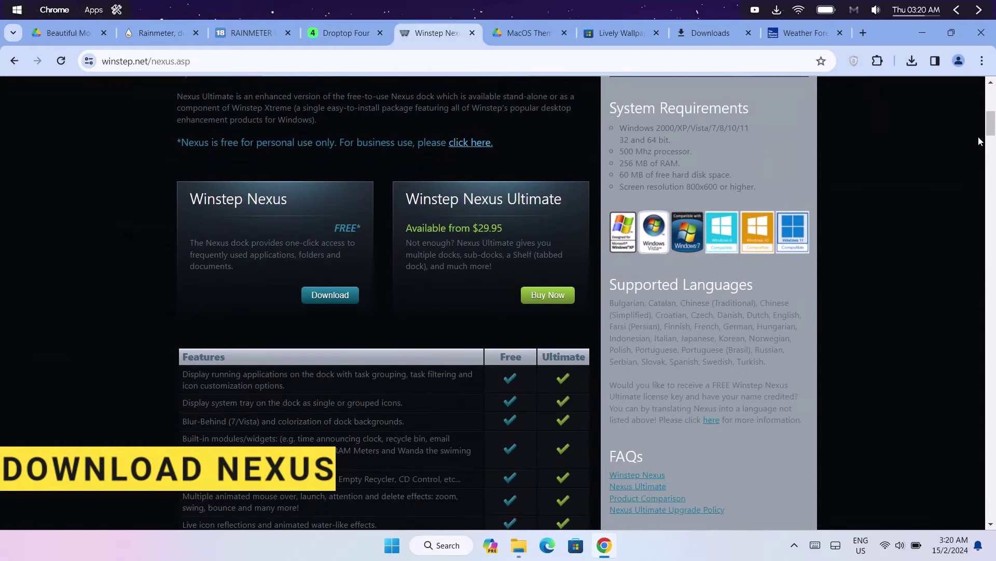
left_click(337, 297)
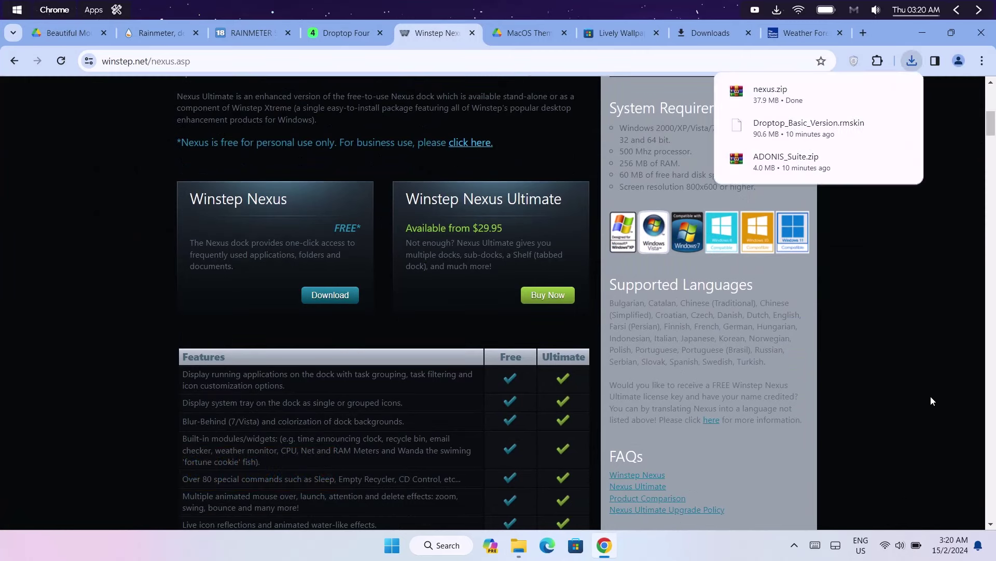
left_click(524, 26)
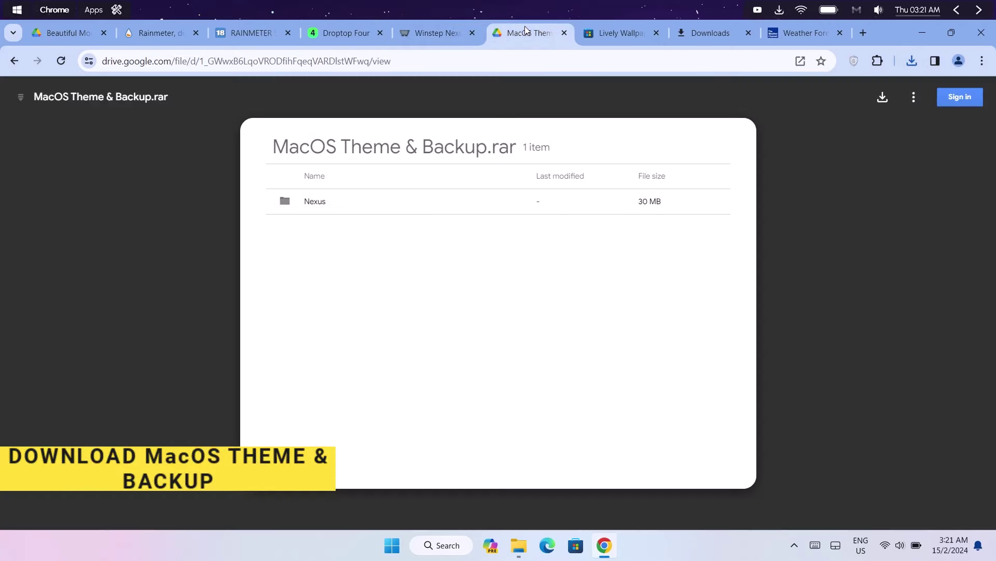
left_click(885, 99)
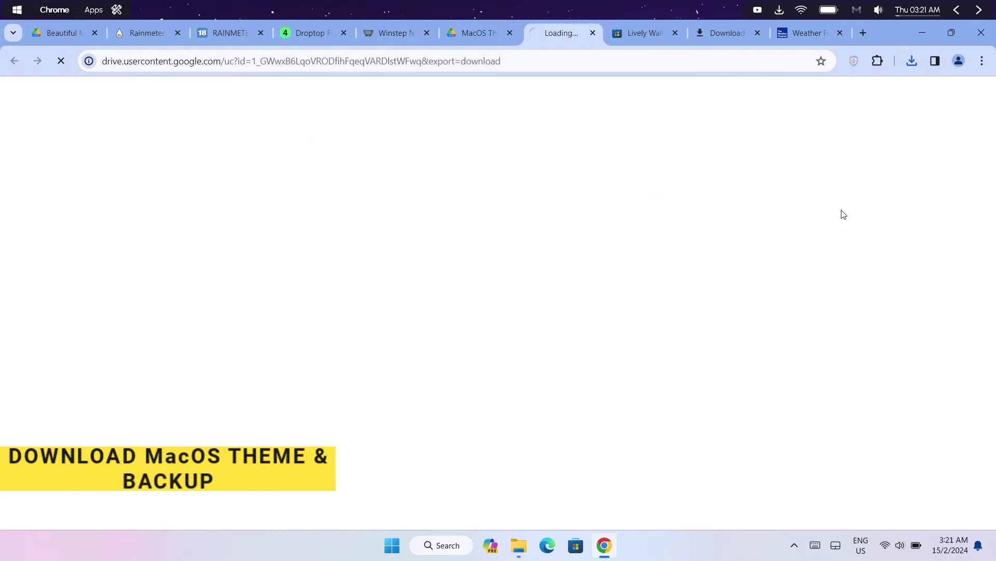
- Switch to the Downloads folder and extract the nexus archive into its own nexus folder
mouse_move(516, 545)
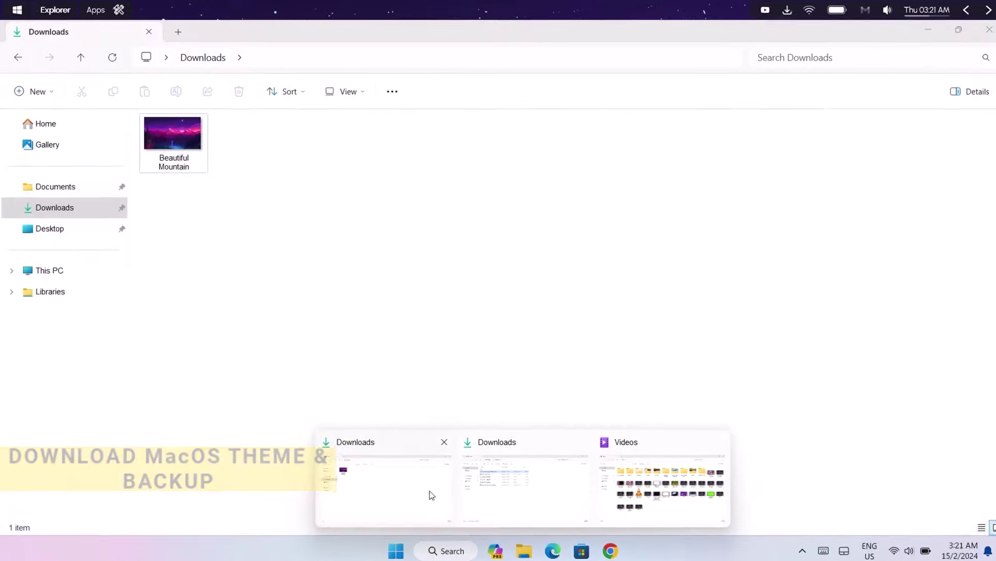
left_click(430, 493)
right_click(287, 164)
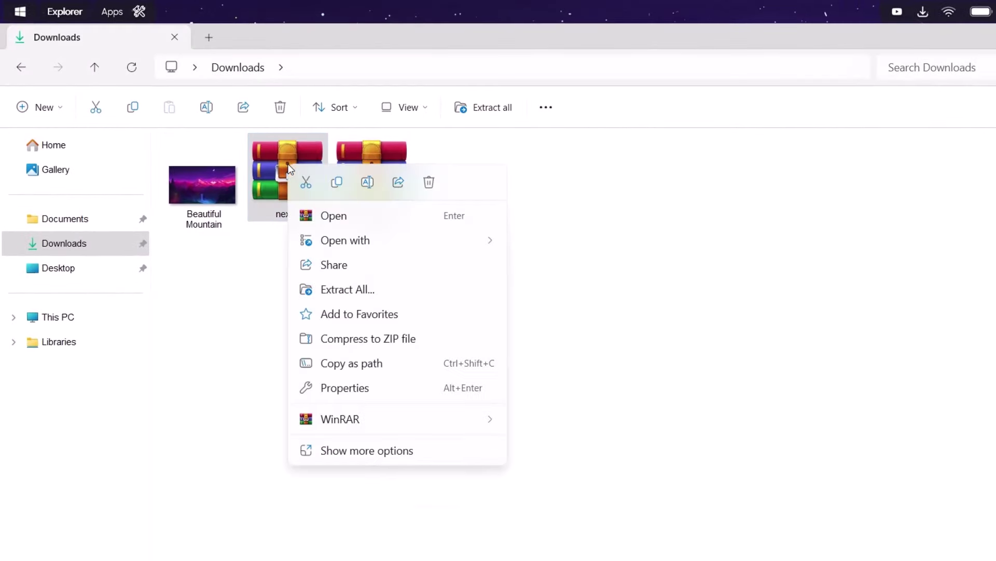
left_click(354, 305)
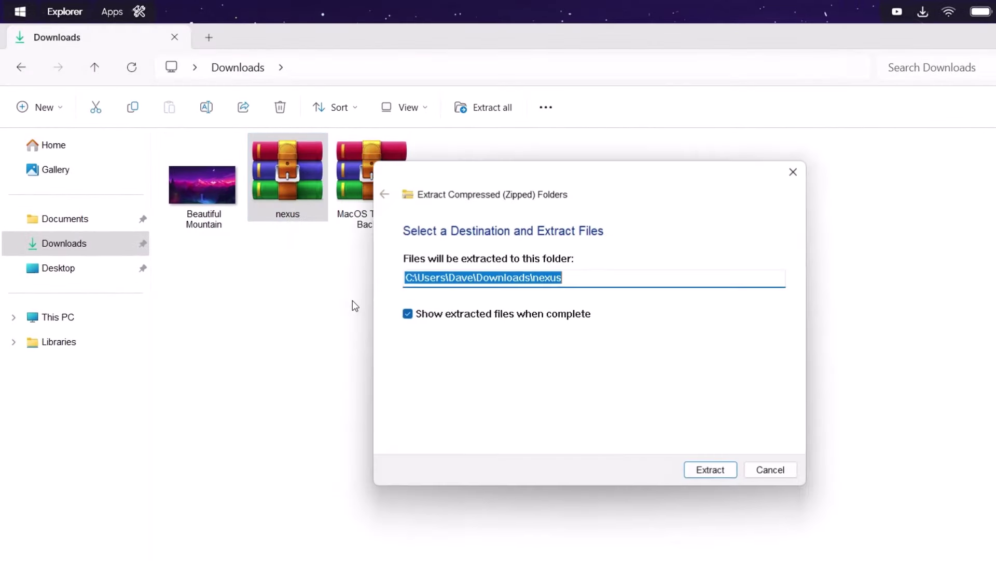
left_click(710, 470)
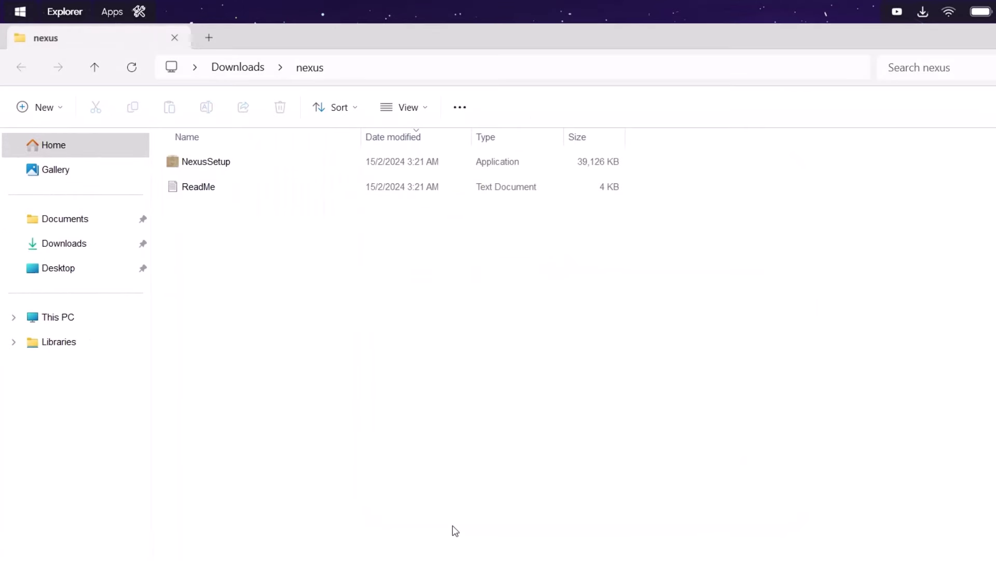
- Install Nexus from NexusSetup in English with the default folders, launch it and close the nexus folder window
left_click(214, 162)
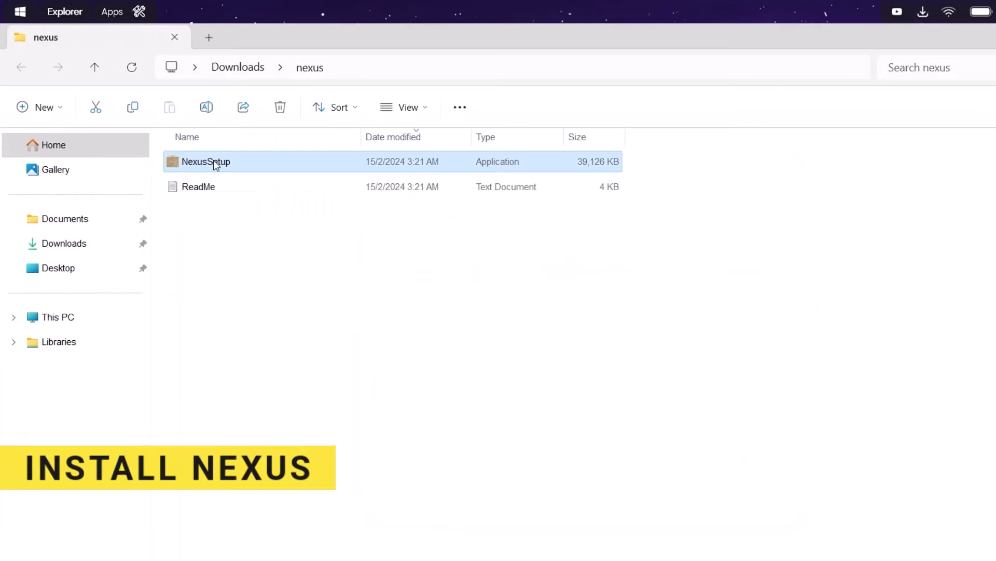
double_click(213, 161)
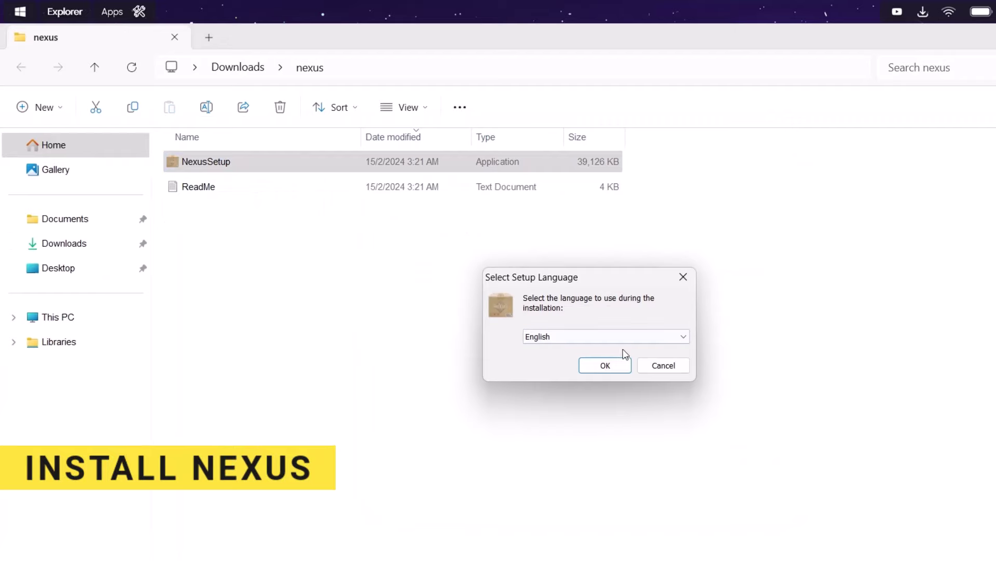
left_click(589, 365)
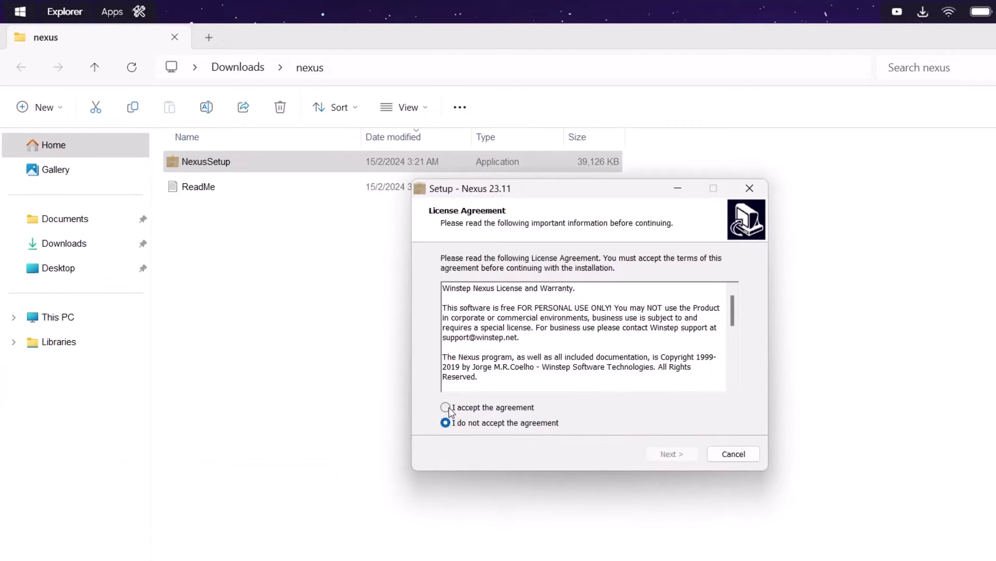
left_click(446, 407)
left_click(672, 453)
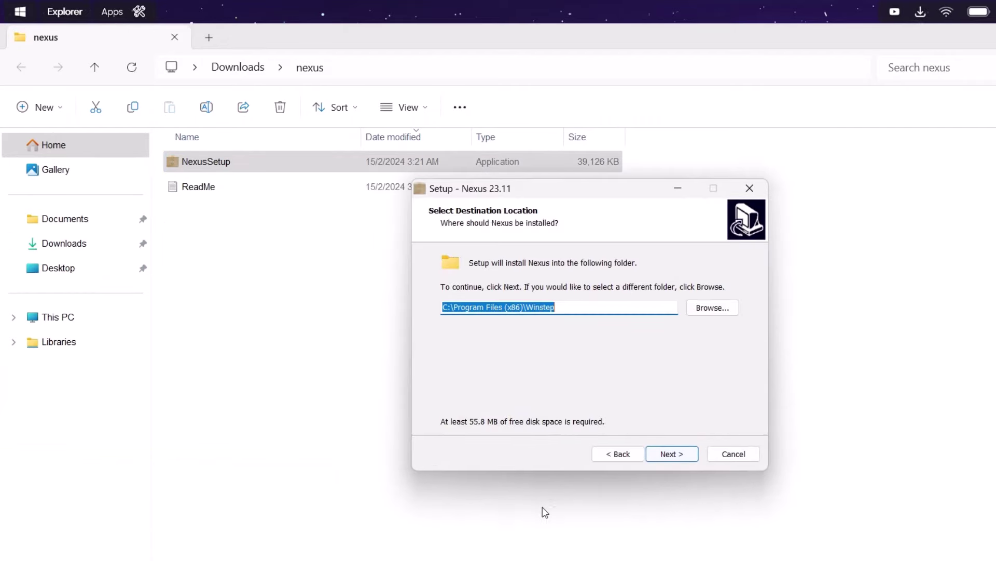
left_click(674, 456)
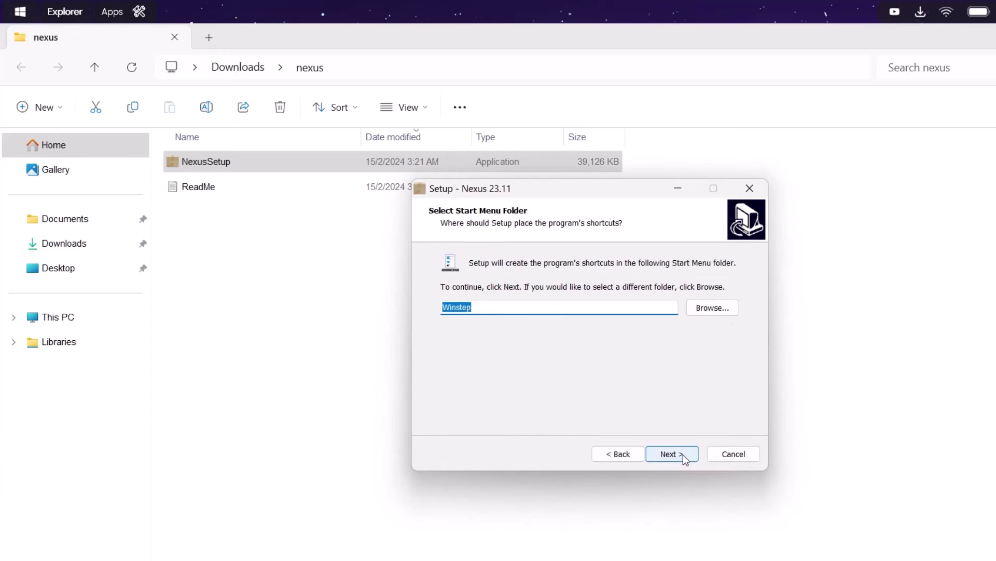
left_click(682, 454)
left_click(676, 453)
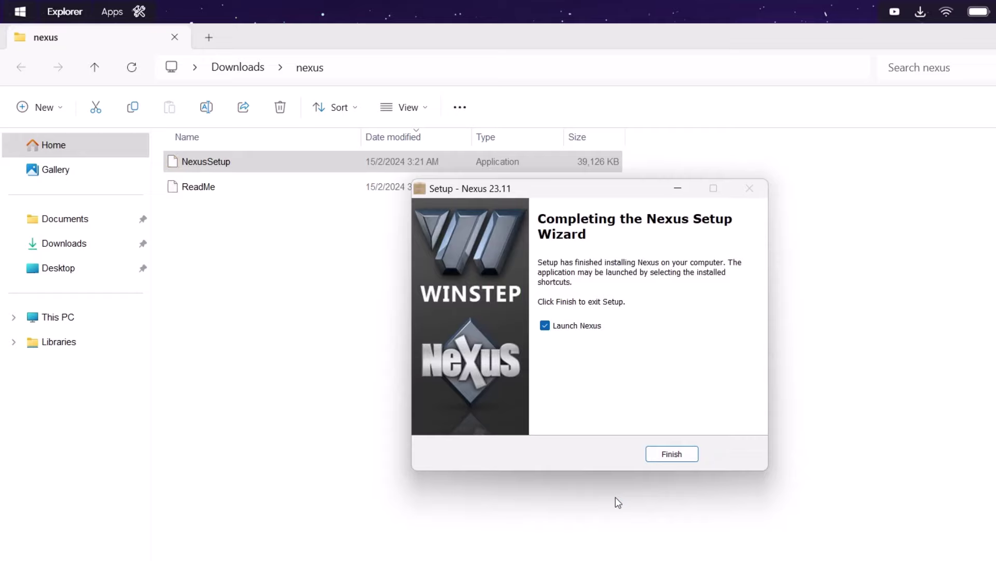
left_click(652, 440)
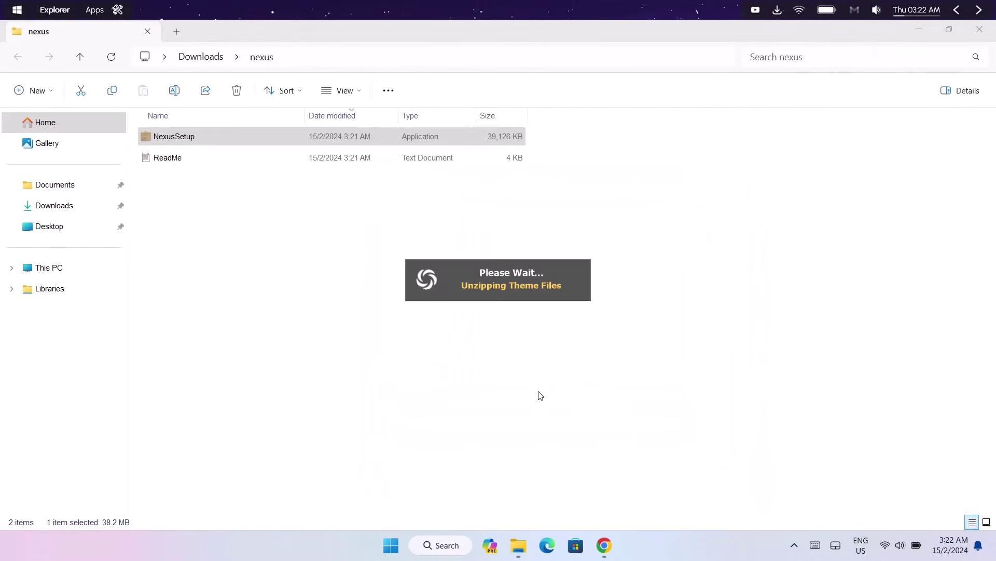
left_click(986, 36)
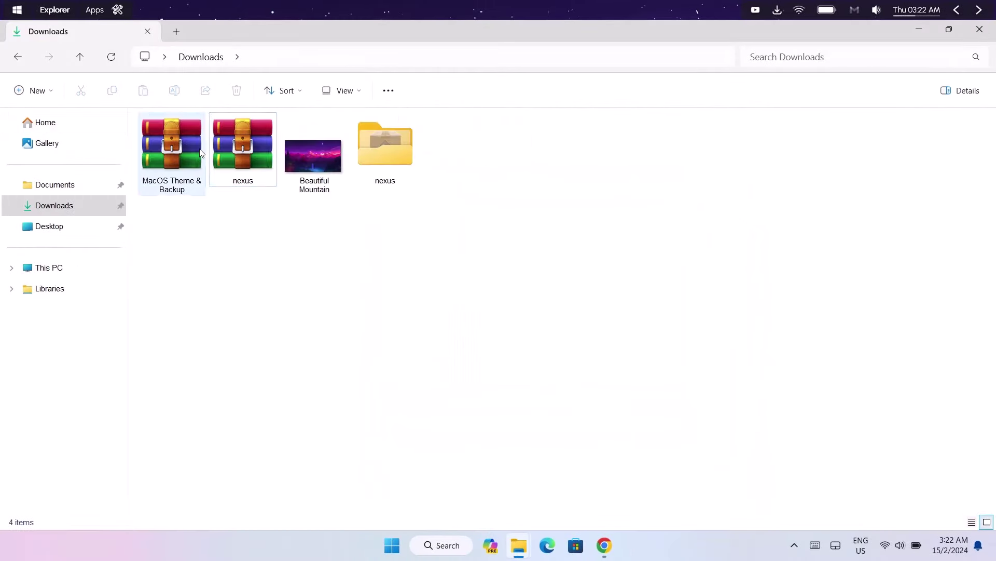
- Extract the MacOS Theme & Backup archive into its own folder in Downloads
right_click(152, 164)
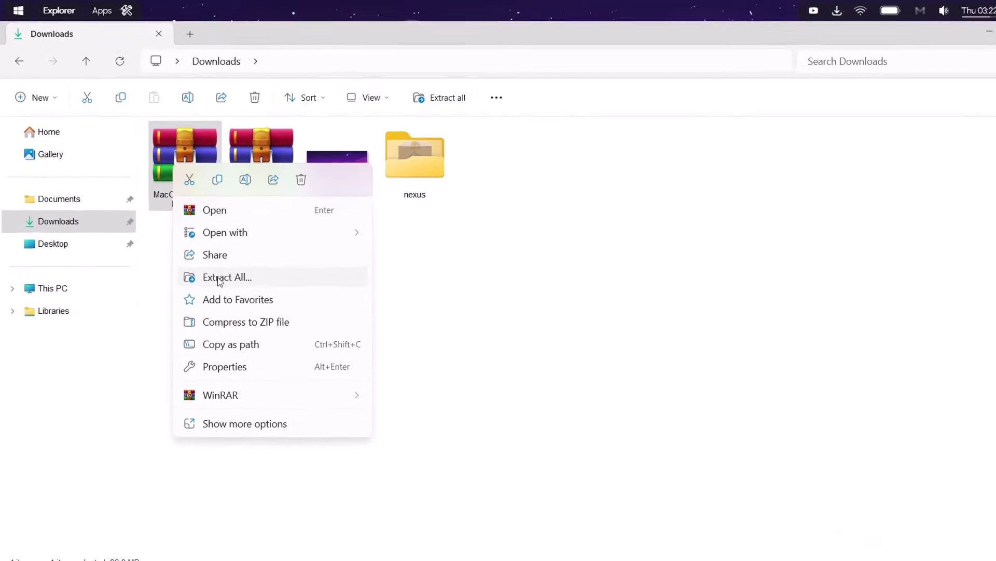
left_click(210, 257)
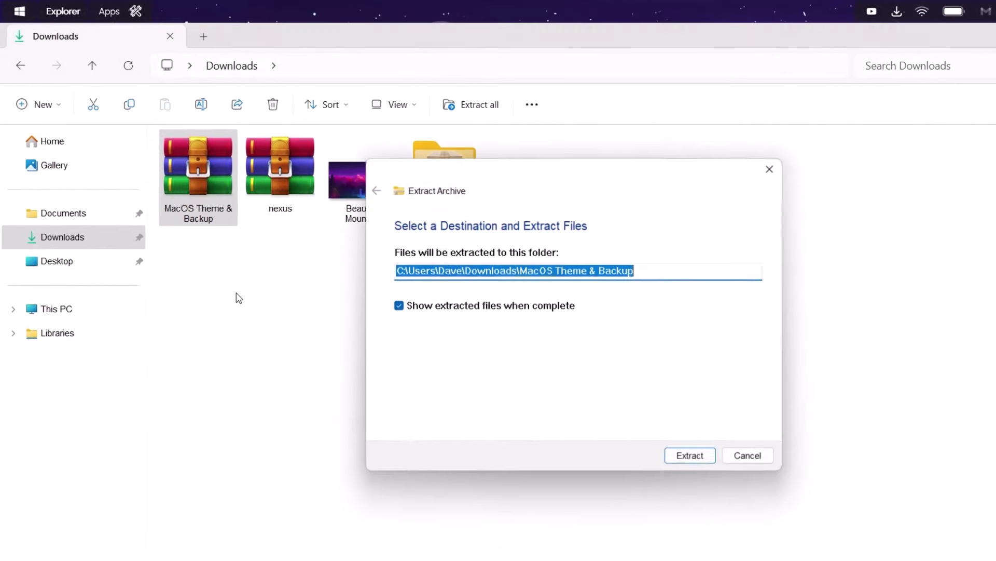
left_click(698, 451)
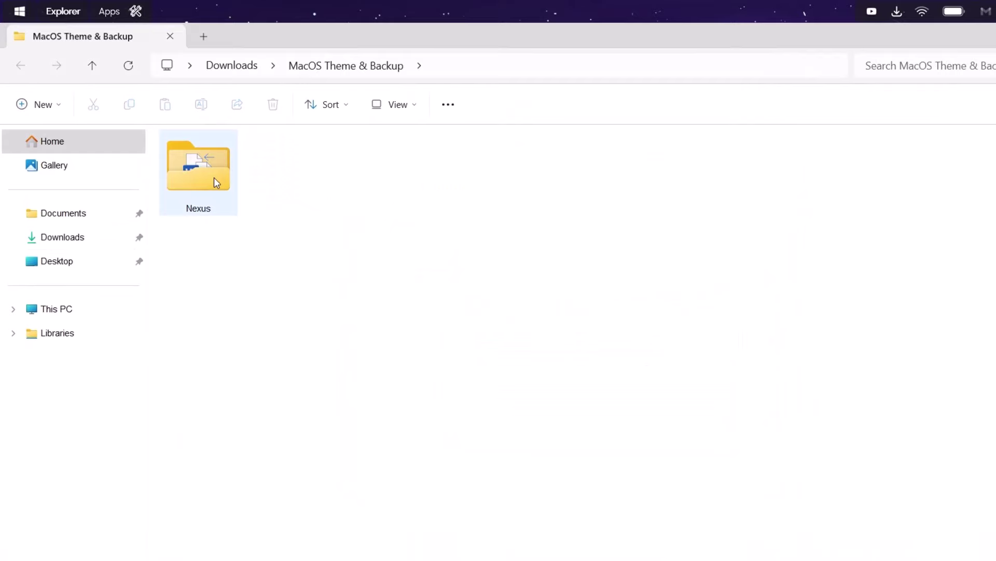
- Cut the macOS Dock and macOS Dock Dark folders from the extracted Nexus folder
double_click(216, 182)
left_click_drag(553, 185, 385, 187)
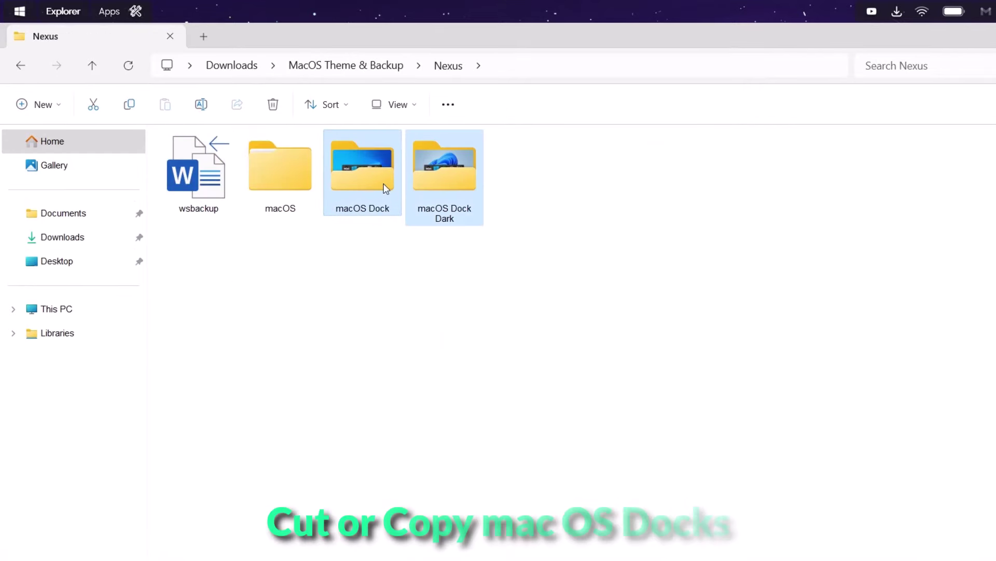
right_click(386, 188)
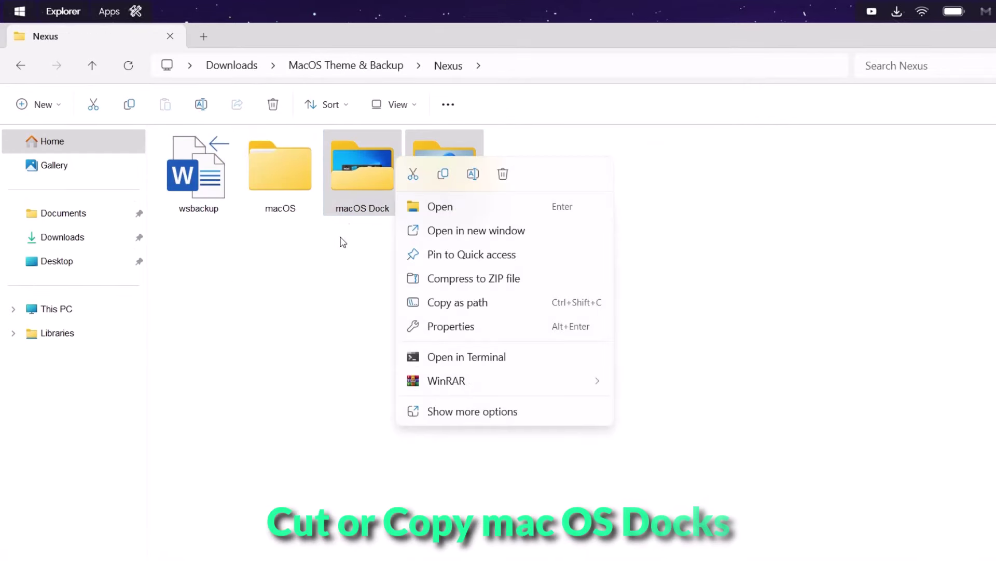
left_click(413, 174)
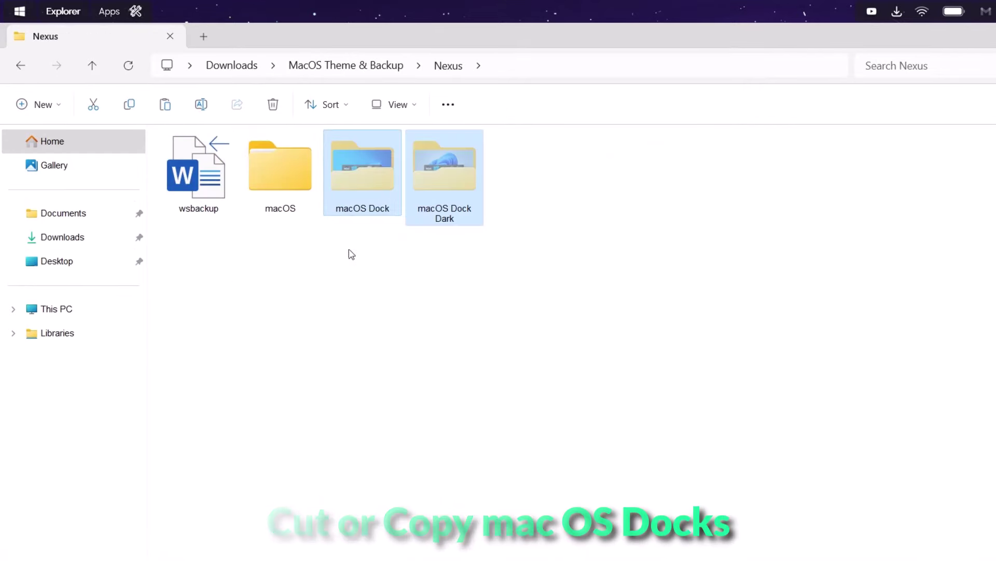
- Paste the macOS Dock and macOS Dock Dark folders into the Backgrounds folder under Documents > Winstep > NeXuS
left_click(61, 219)
left_click(197, 454)
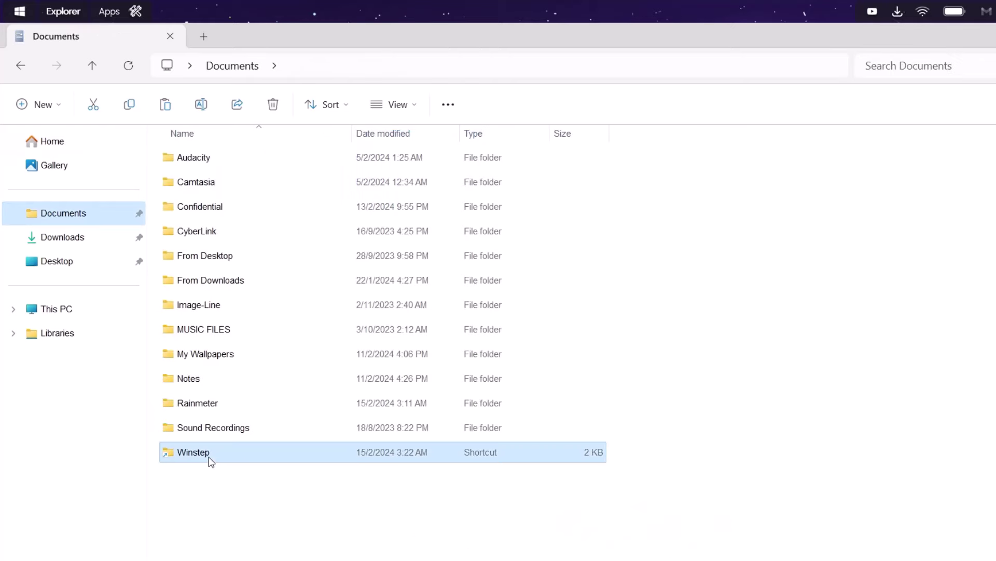
double_click(207, 457)
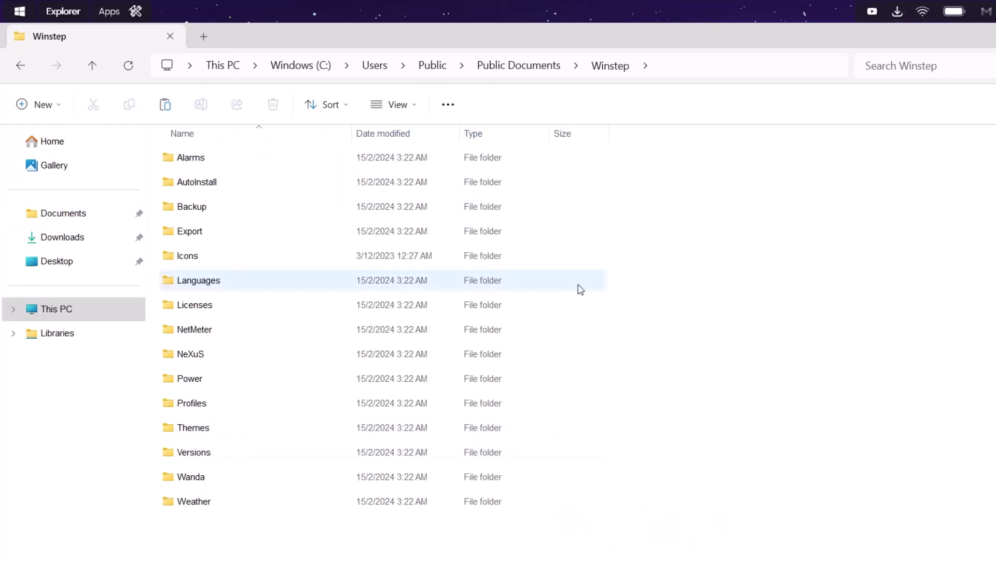
left_click(271, 356)
double_click(221, 358)
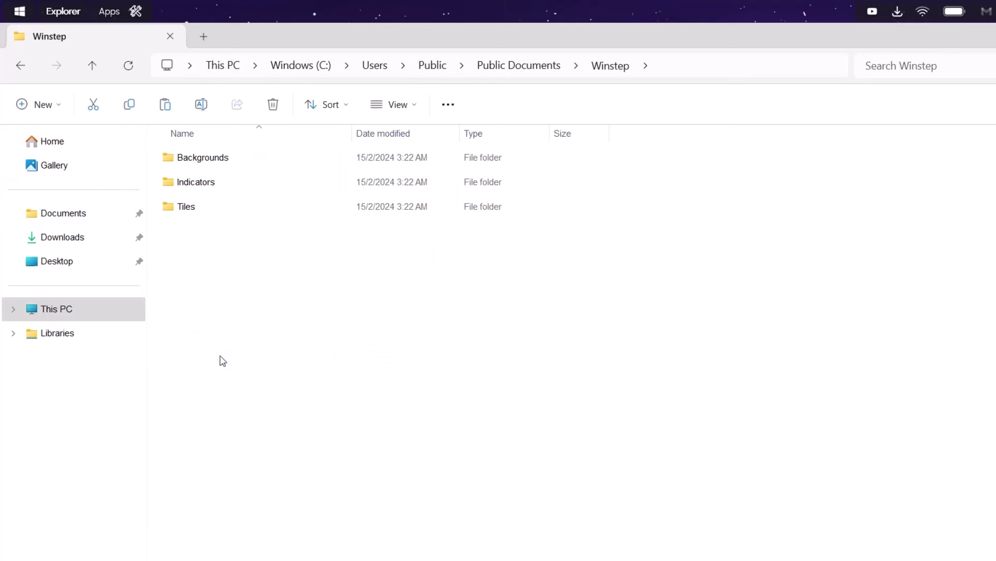
left_click(277, 167)
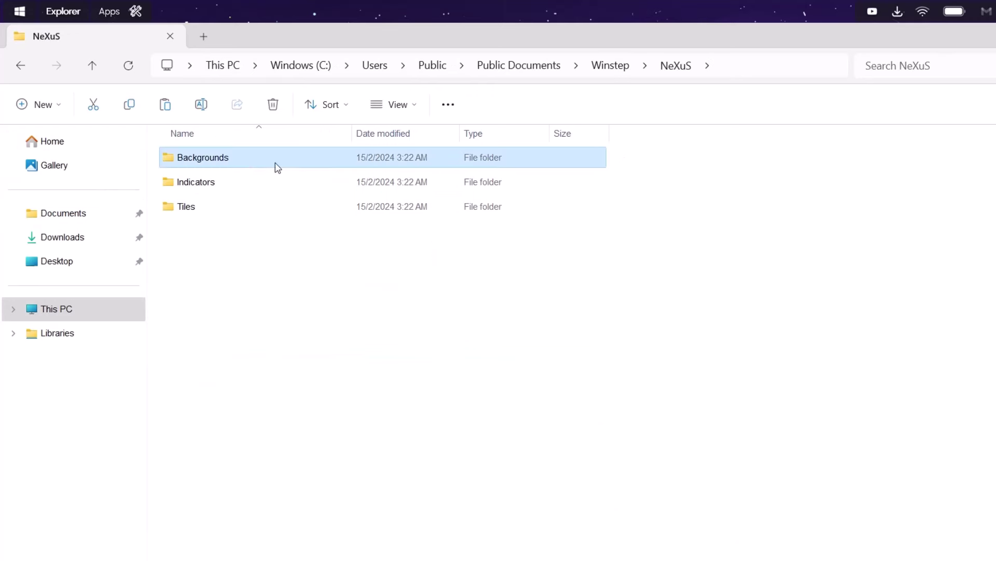
double_click(242, 157)
right_click(358, 403)
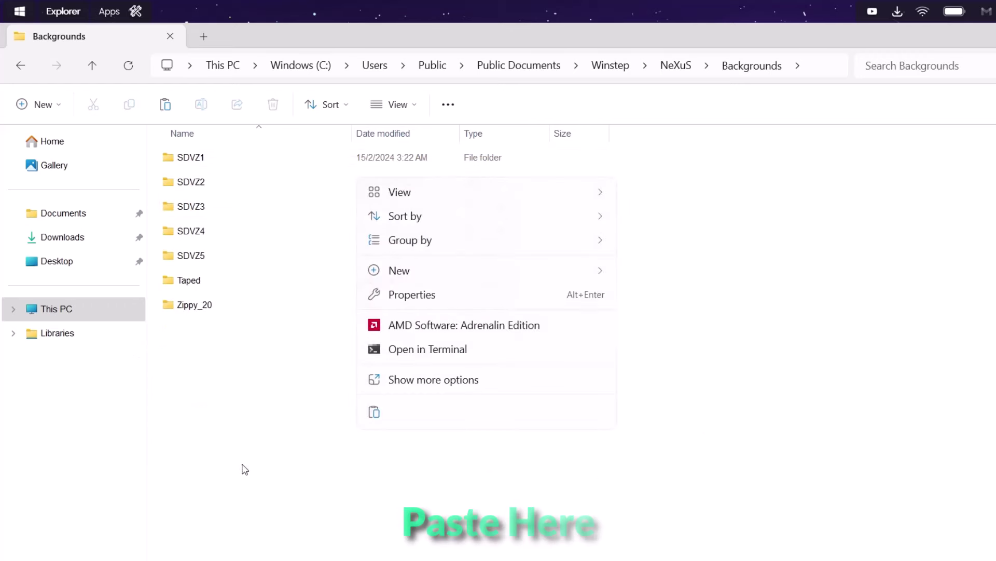
left_click(369, 419)
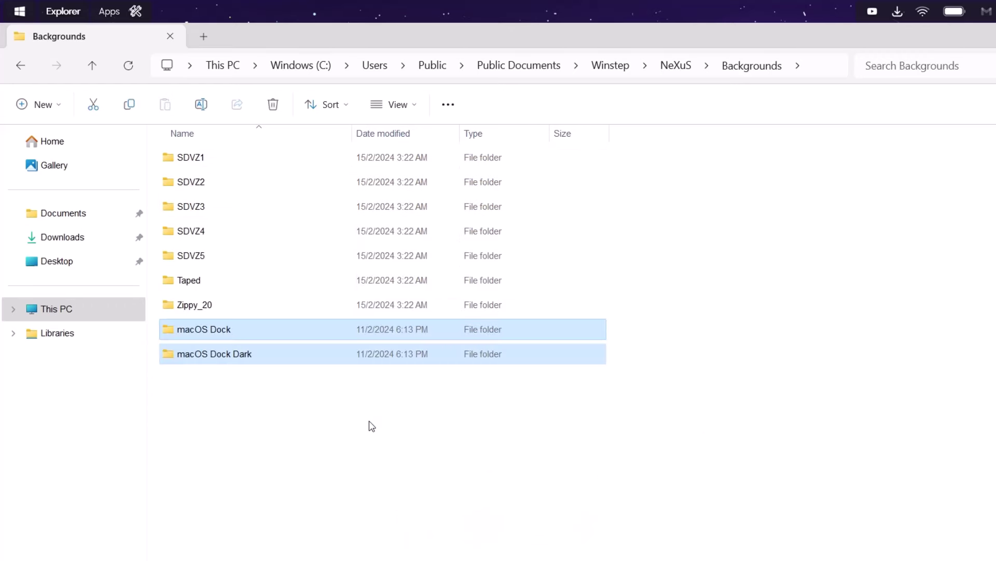
- Return to the extracted Nexus folder and cut the wsbackup file and the macOS folder
left_click(19, 71)
left_click(19, 71)
left_click(20, 78)
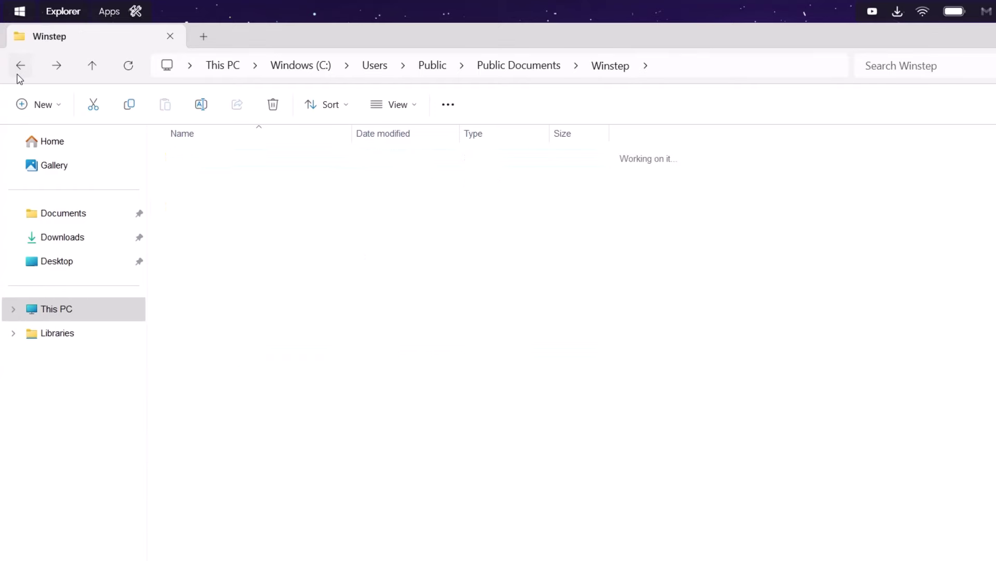
left_click(18, 76)
left_click(19, 76)
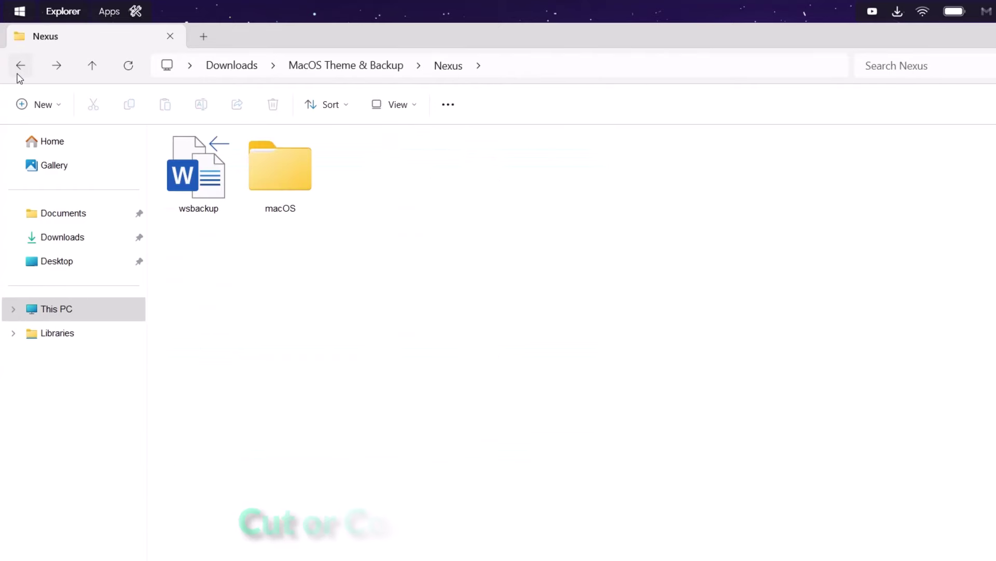
left_click_drag(451, 220, 196, 171)
right_click(197, 172)
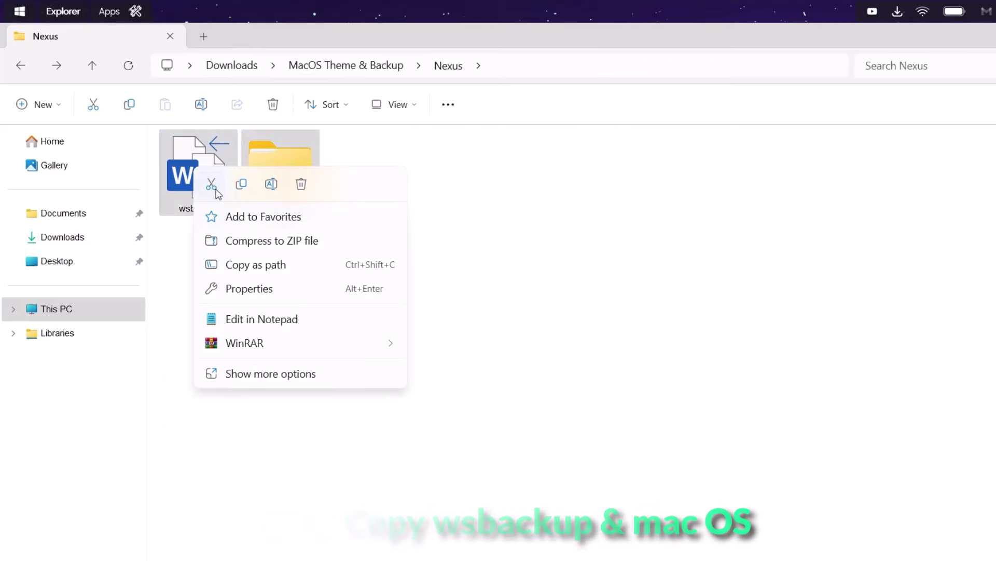
left_click(212, 184)
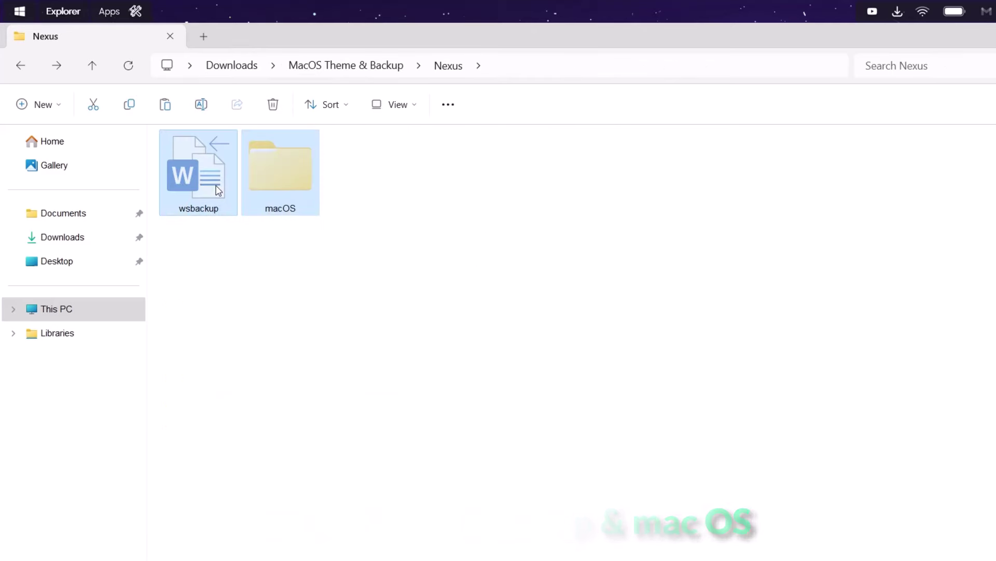
- Paste wsbackup and the macOS folder into the root of the Windows (C:) drive with administrator permission
left_click(13, 310)
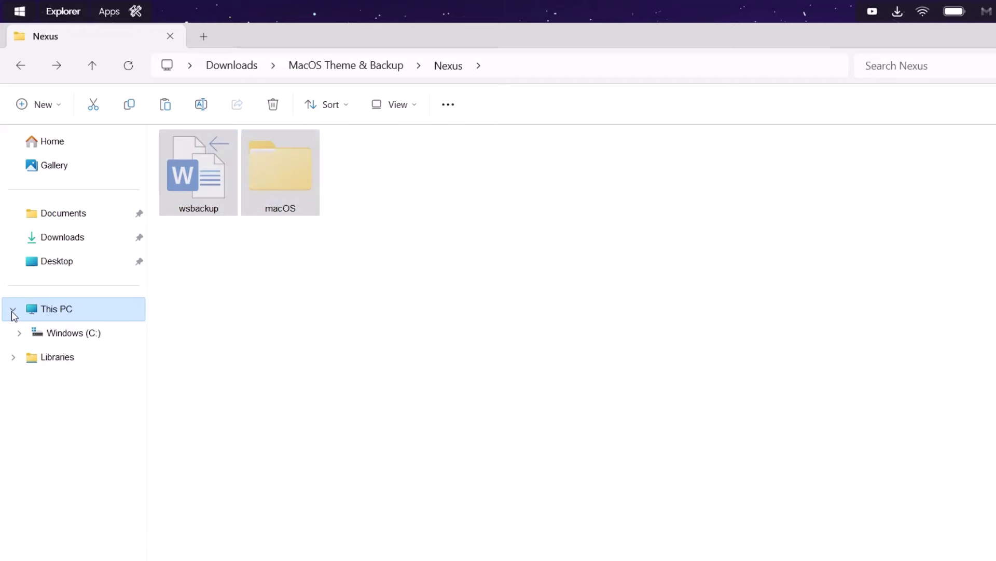
left_click(78, 333)
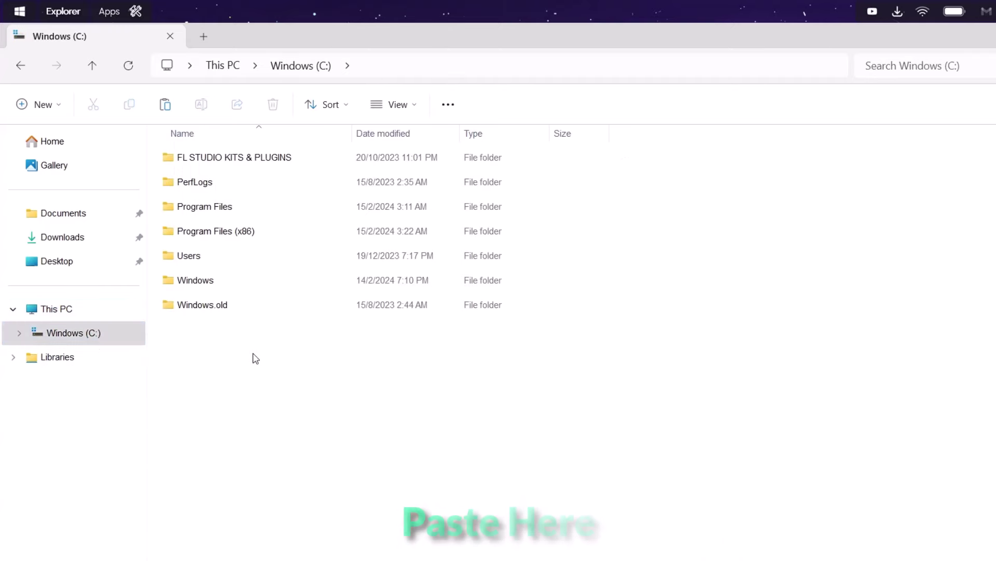
right_click(253, 387)
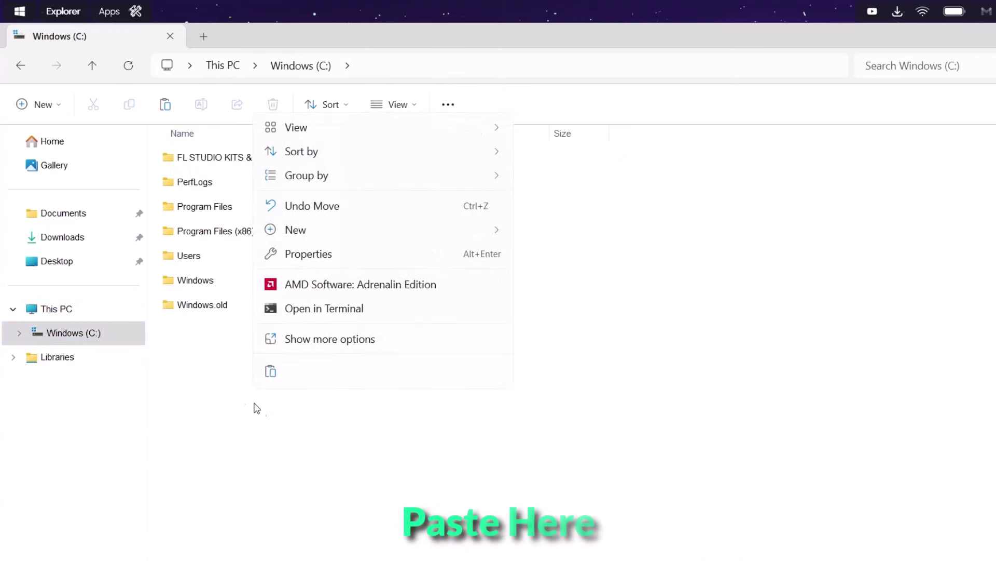
left_click(270, 373)
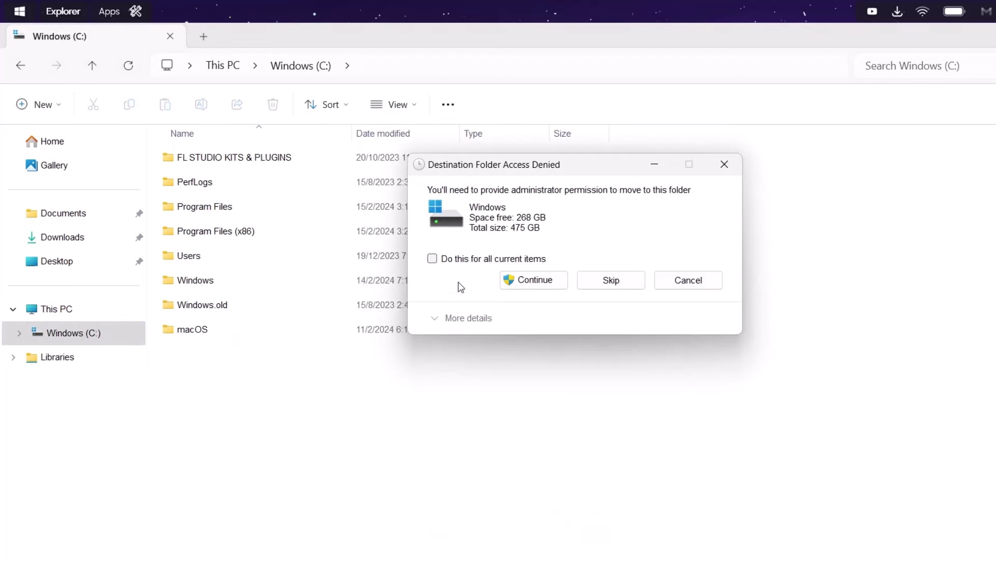
left_click(534, 280)
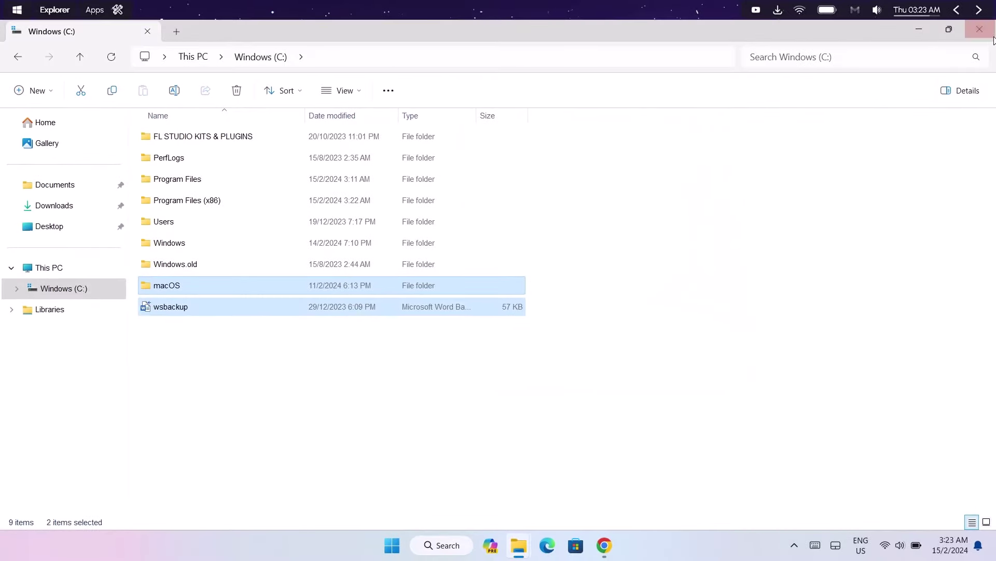
- Close the File Explorer window and minimize Chrome to get back to the desktop
left_click(980, 29)
key("alt+Tab")
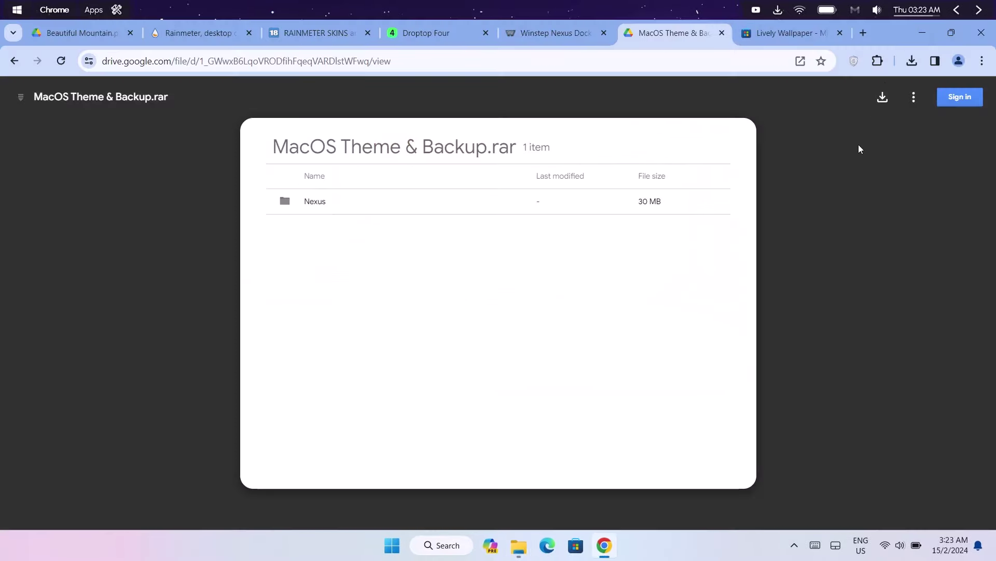
left_click(923, 26)
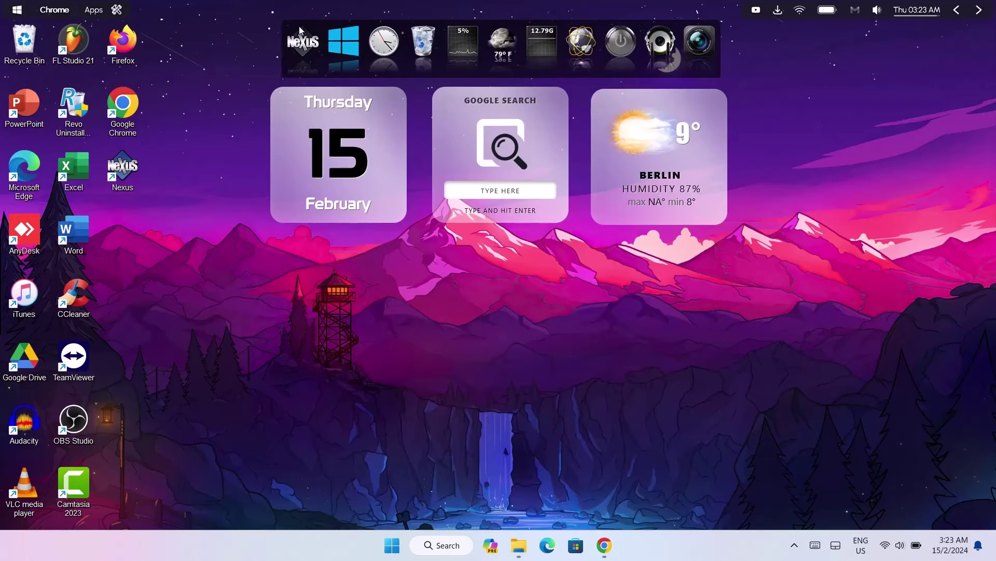
- Restore the dock configuration from the wsbackup file on the C: drive in the Nexus preferences and accept the settings
left_click(301, 42)
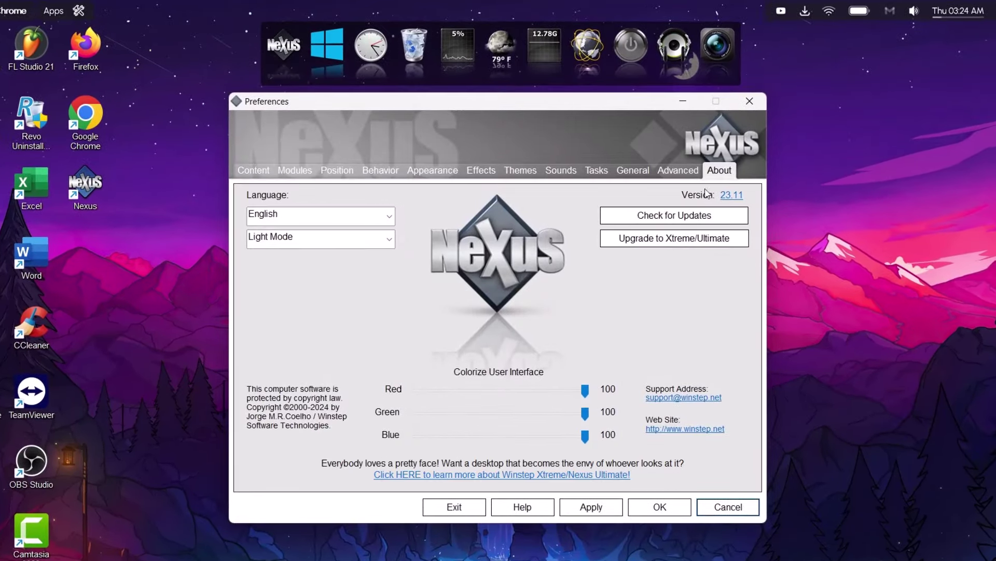
left_click(680, 172)
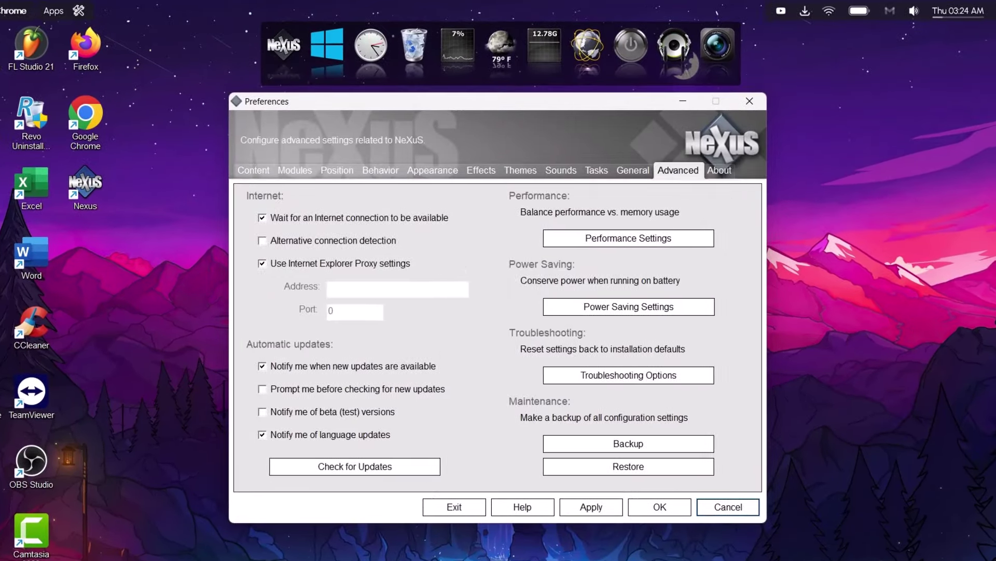
left_click(638, 467)
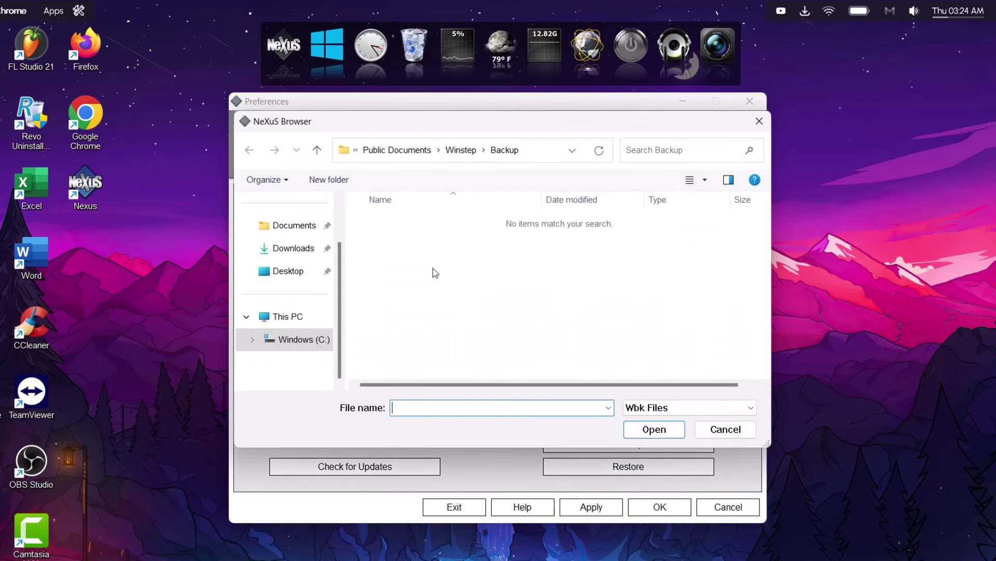
left_click(274, 340)
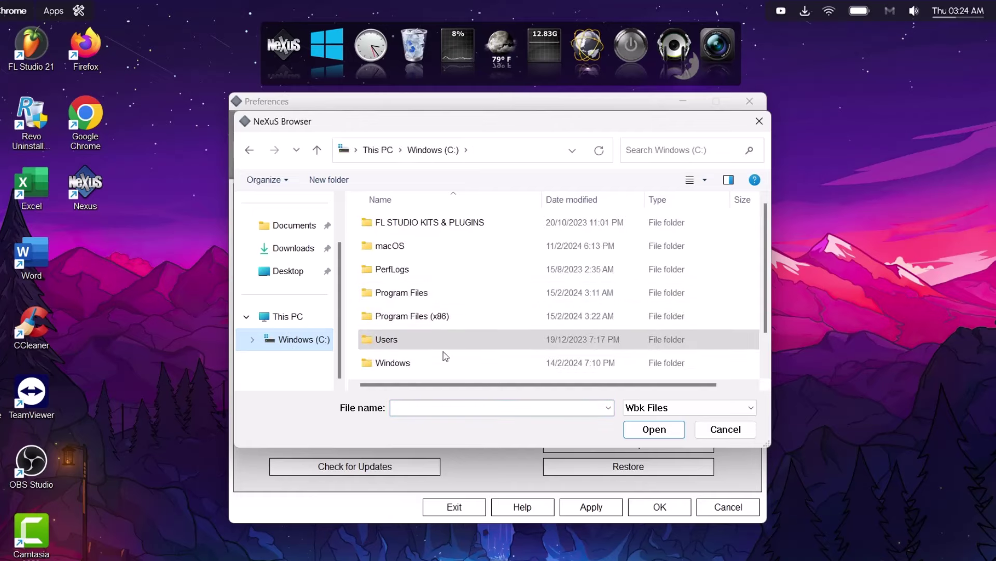
left_click_drag(765, 283, 760, 314)
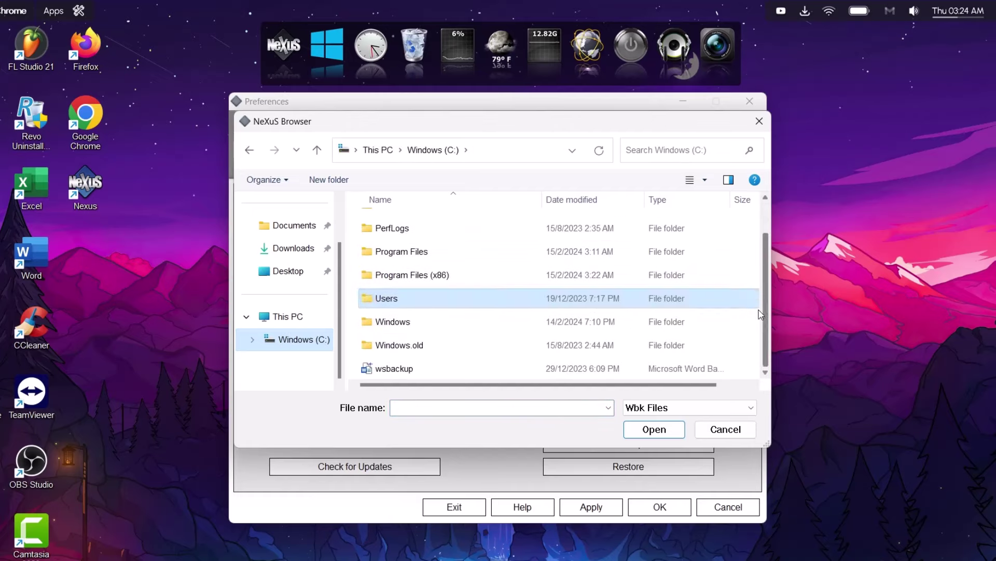
left_click(407, 367)
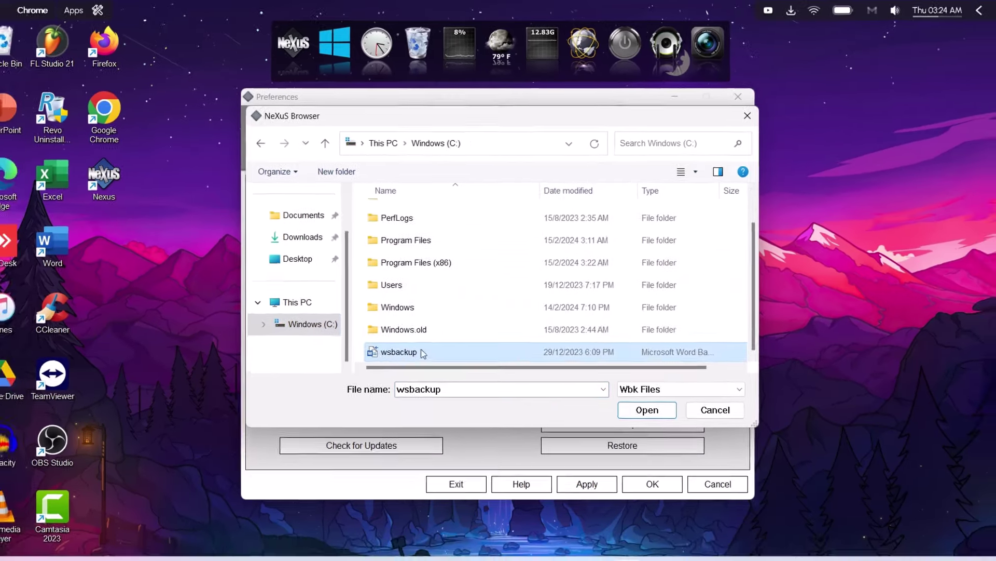
left_click(647, 409)
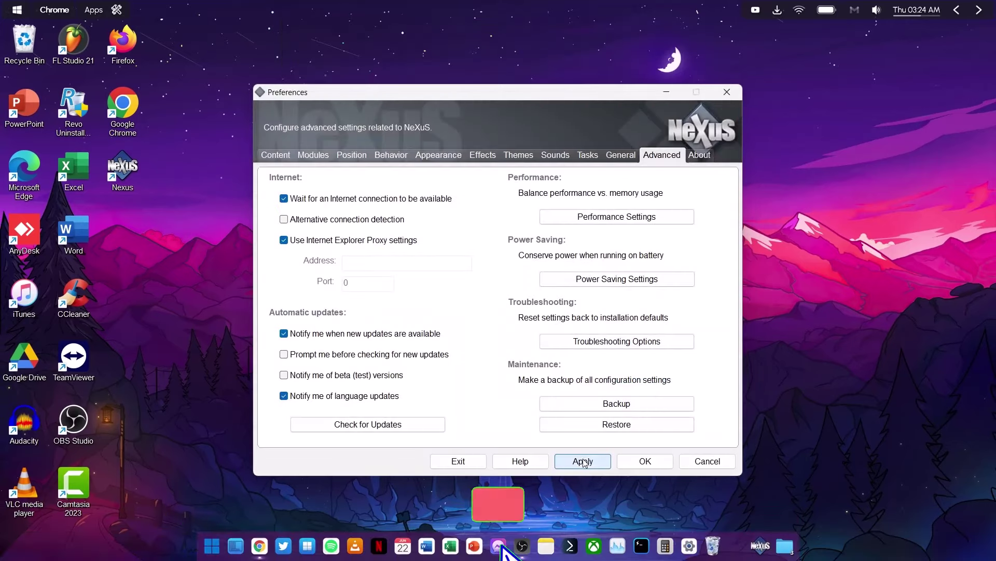
left_click(645, 461)
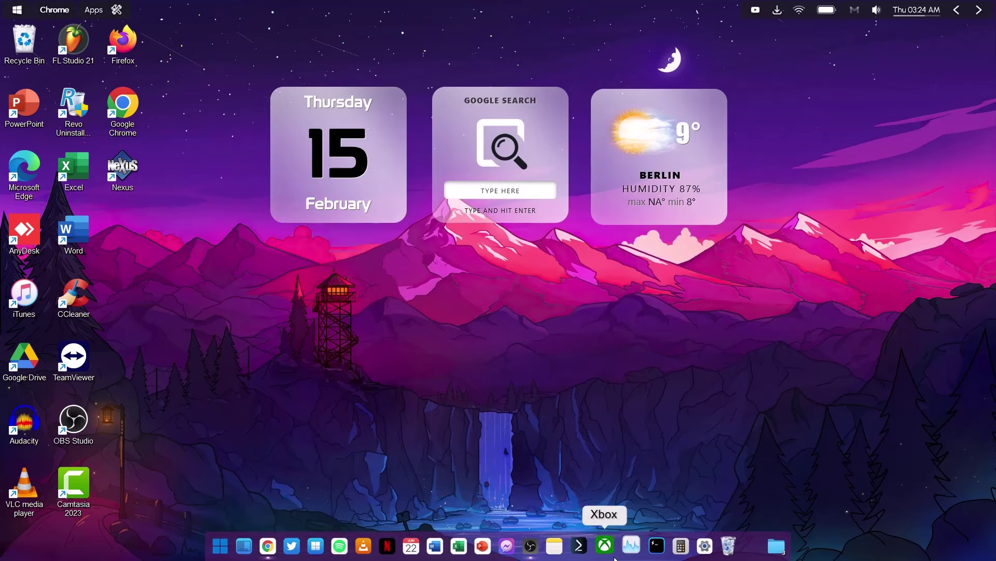
- Add the desktop's Firefox shortcut to the dock after the calculator and open the icon chooser in its properties
left_click_drag(122, 41, 689, 542)
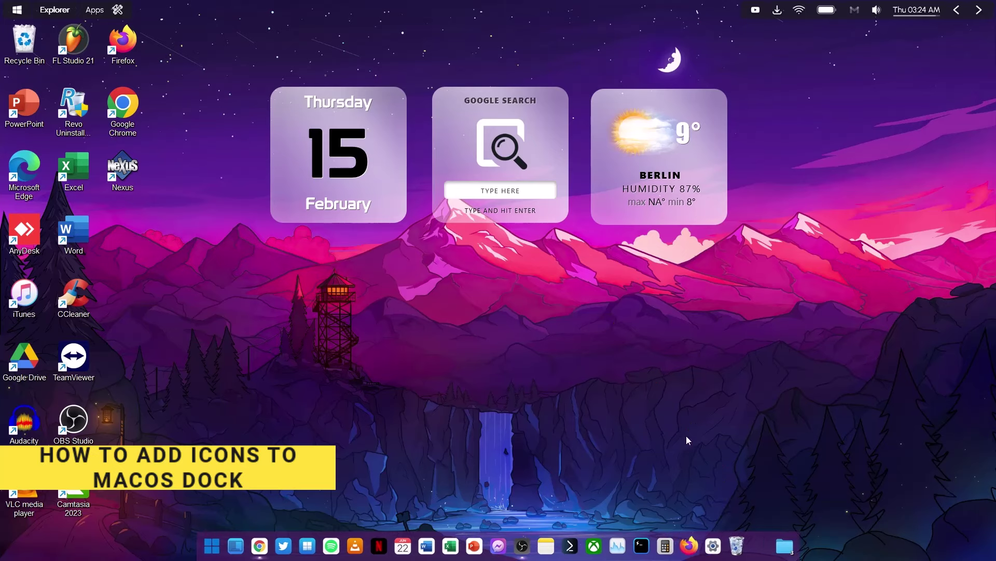
right_click(689, 545)
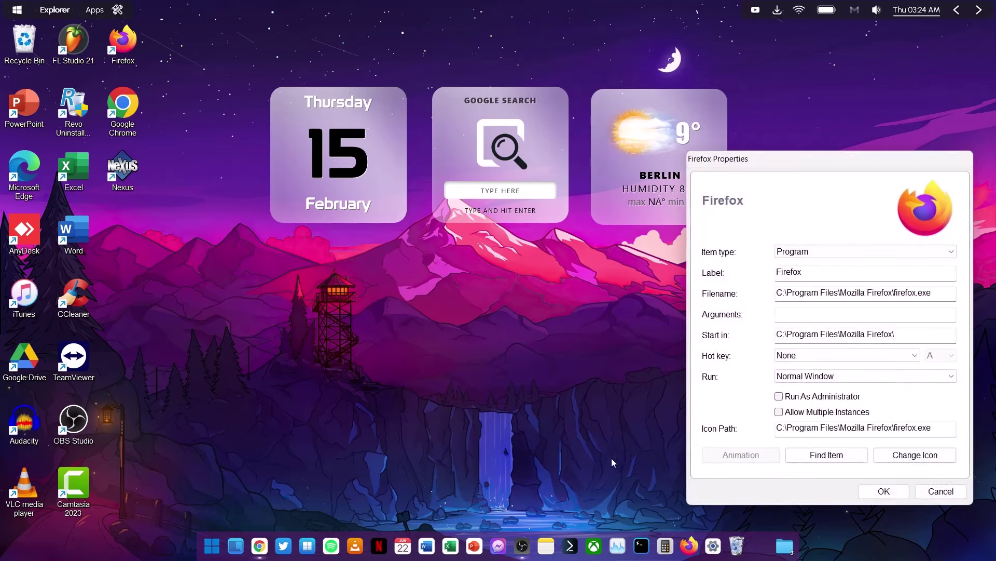
left_click(901, 460)
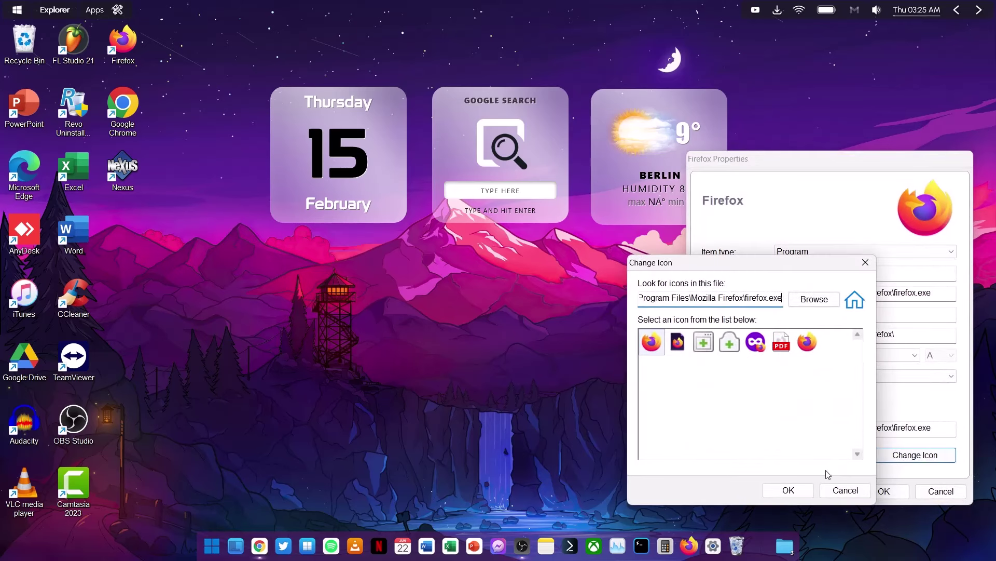
- Browse to the icons folder inside macOS on the Windows (C:) drive and search it for firefox
left_click(805, 301)
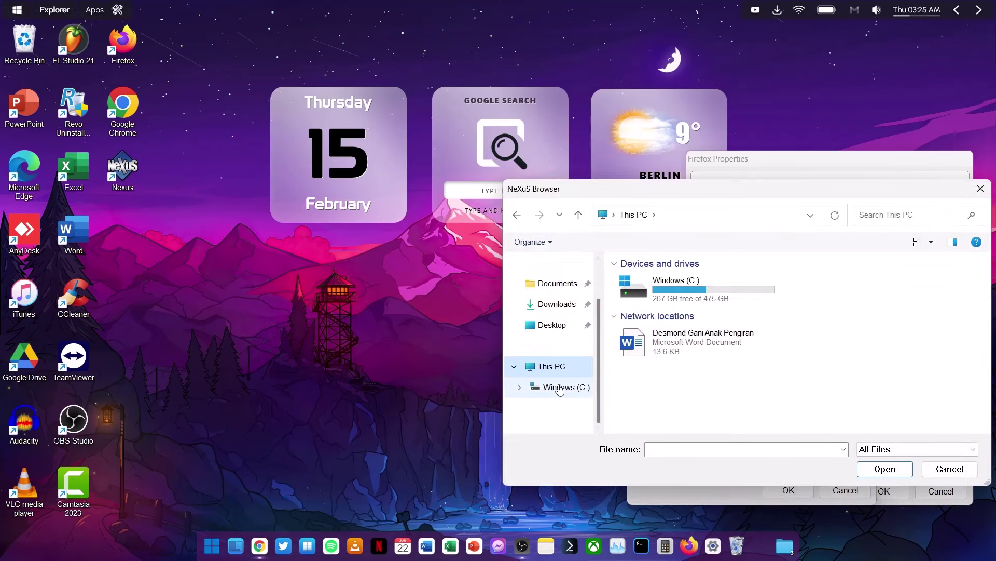
left_click(560, 389)
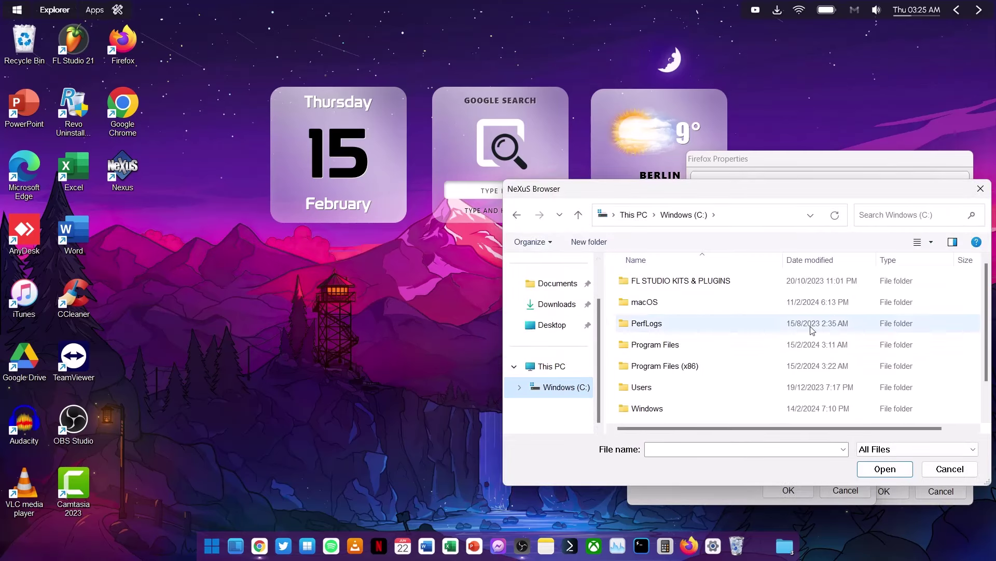
double_click(643, 301)
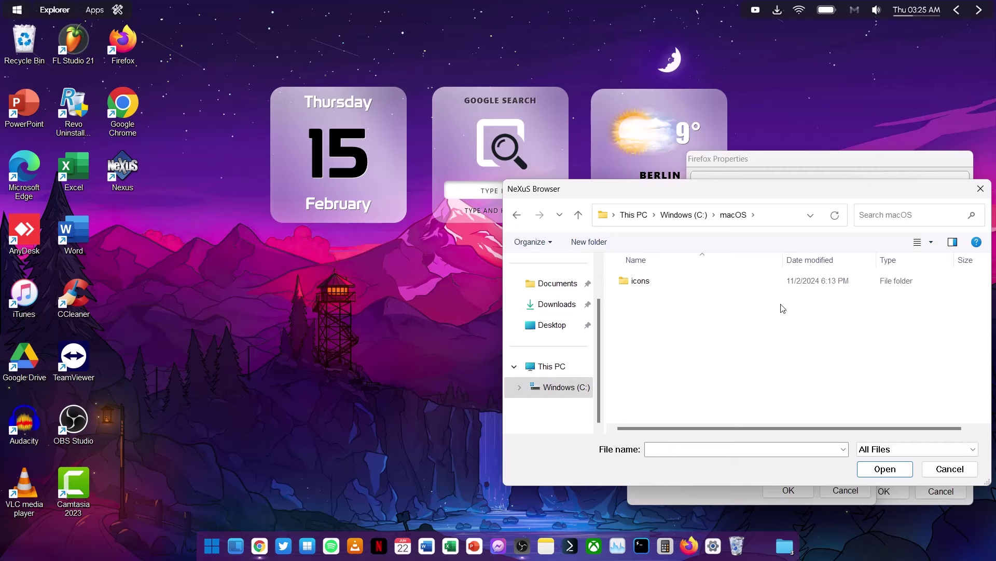
left_click(657, 288)
double_click(650, 288)
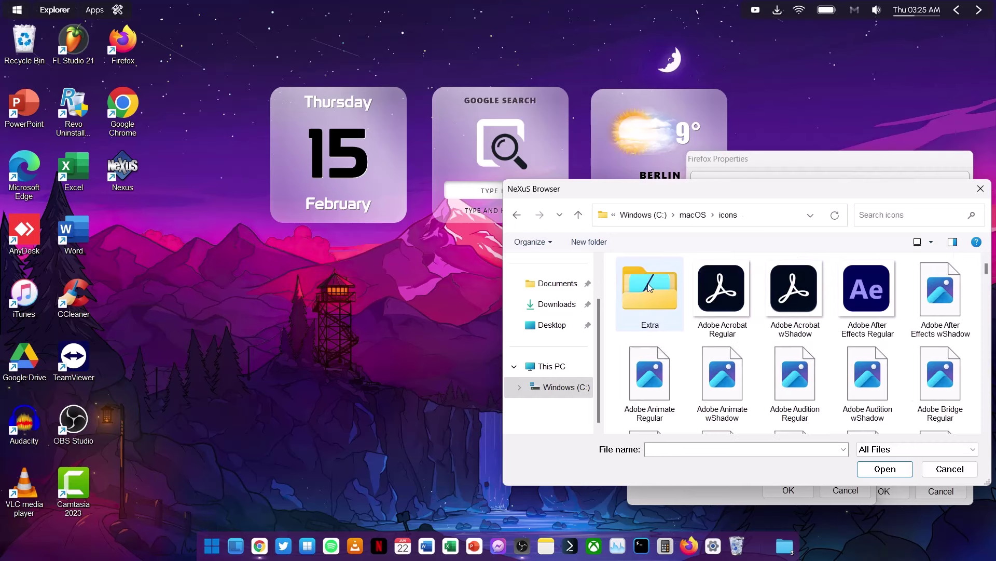
left_click(889, 217)
type("firefox")
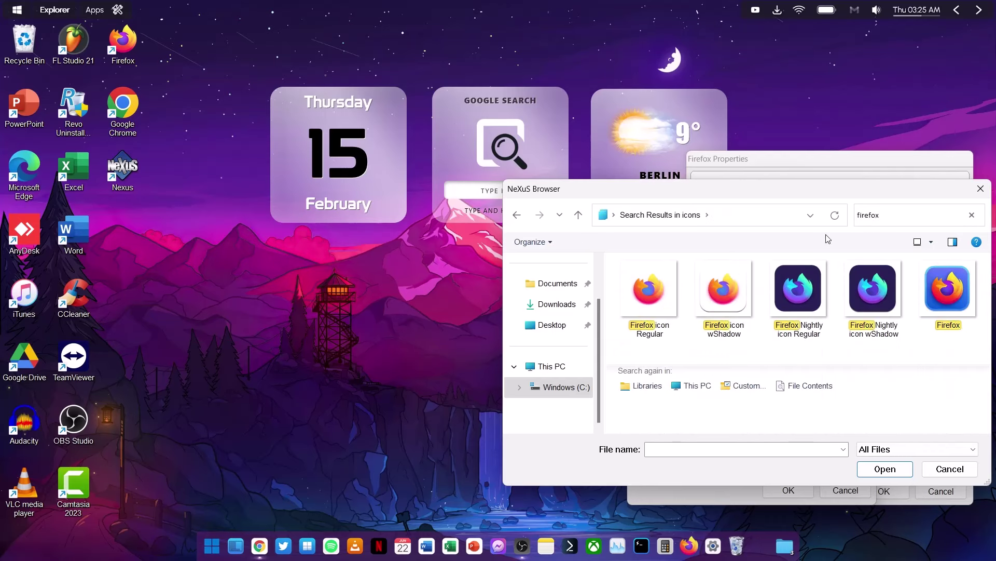
- Use Firefox icon wShadow as the Firefox dock entry's icon and accept the entry's properties
left_click(729, 296)
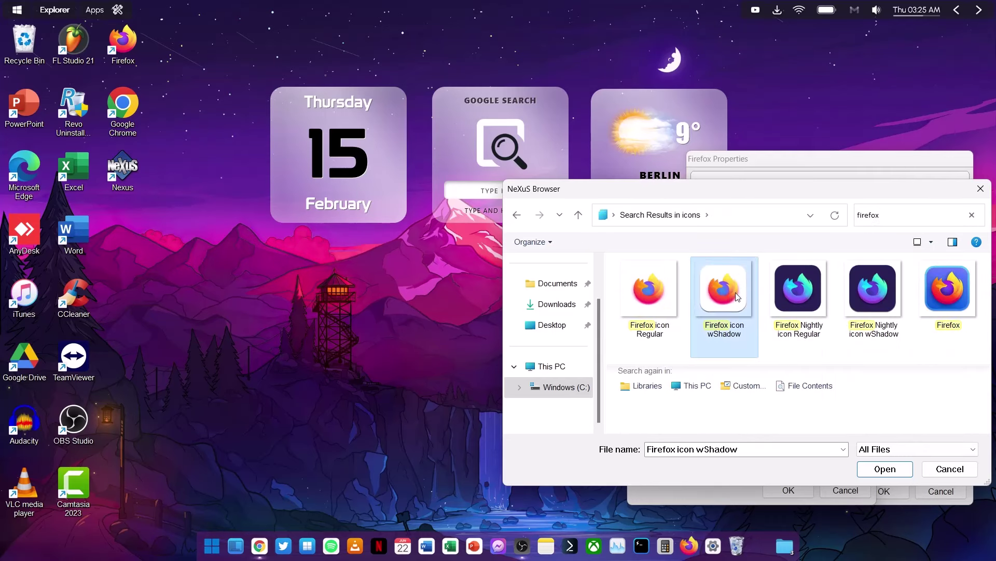
left_click(869, 470)
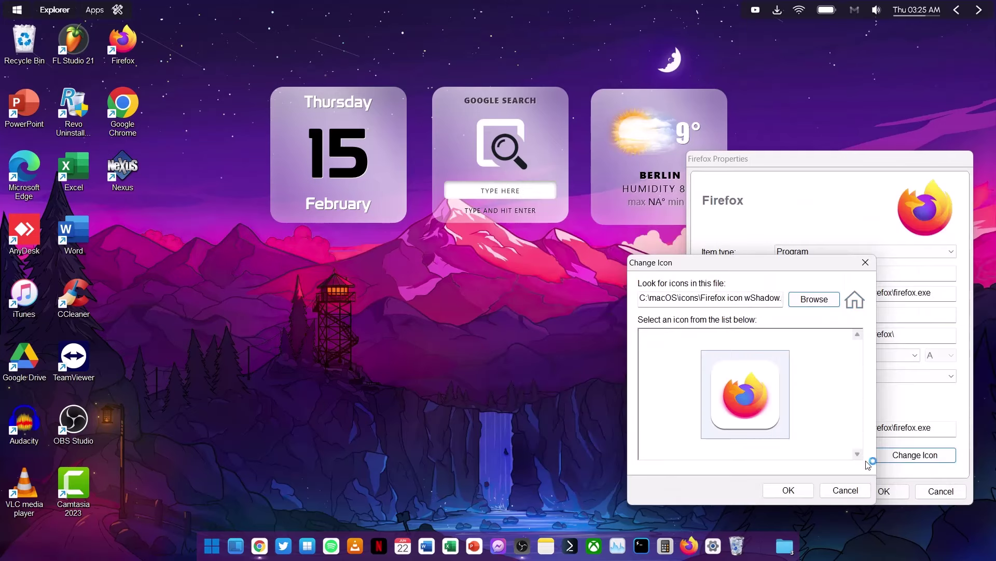
left_click(788, 490)
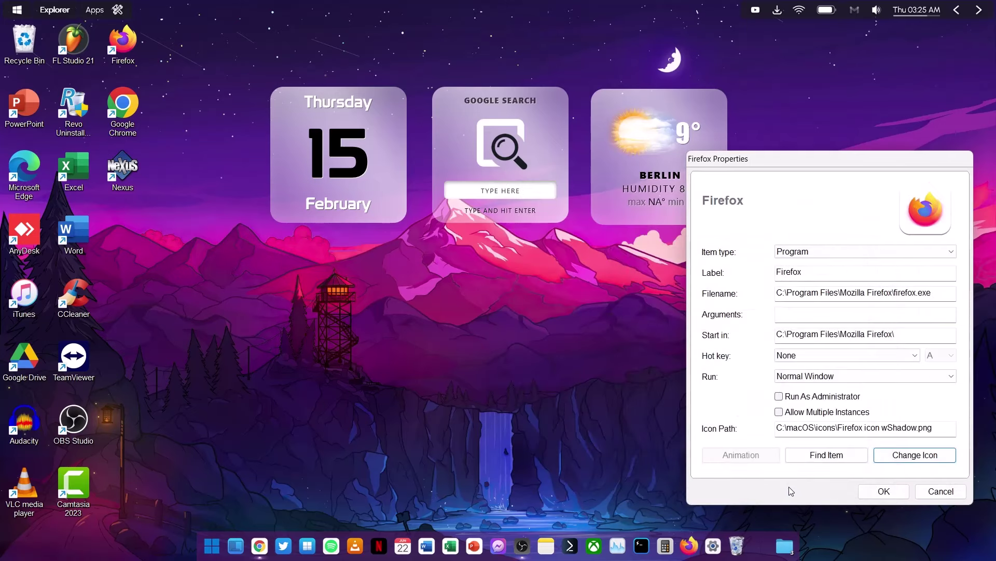
left_click(882, 491)
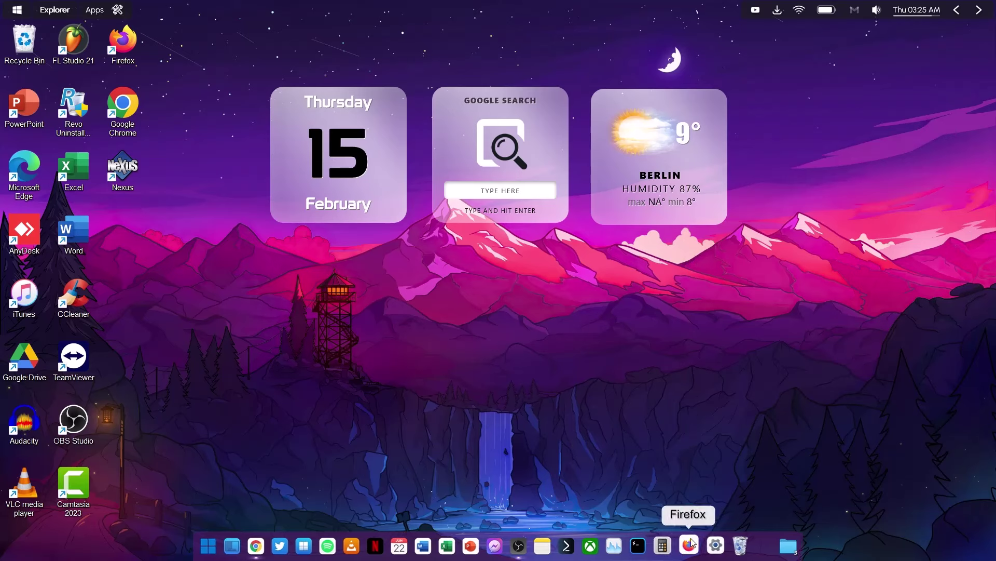
right_click(665, 545)
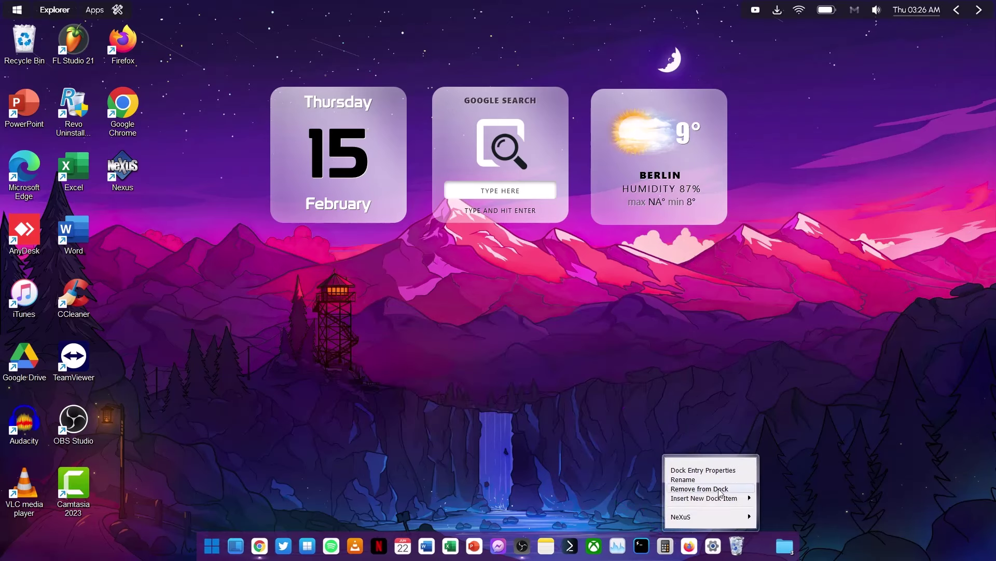
left_click(851, 422)
- Hide all desktop icons through the desktop's view options
right_click(161, 234)
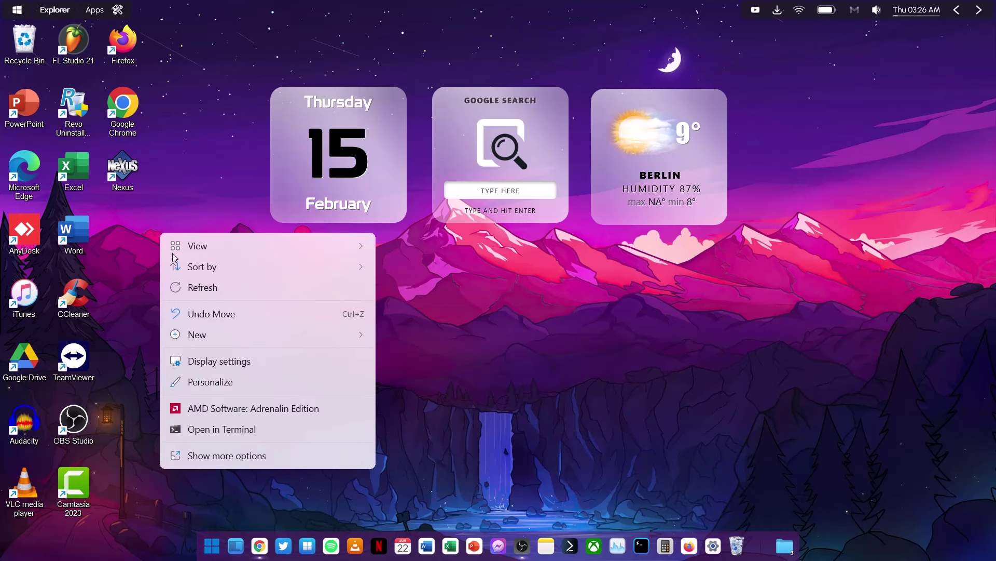
mouse_move(197, 246)
left_click(430, 361)
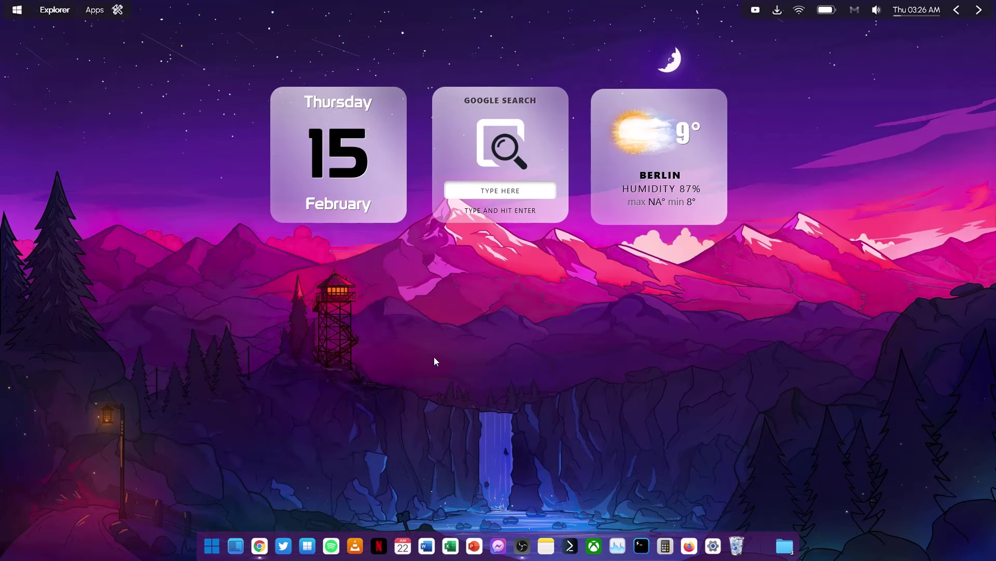
- Switch to Chrome and install Lively Wallpaper from its Microsoft Store page, allowing the Microsoft Store app to open
left_click(259, 545)
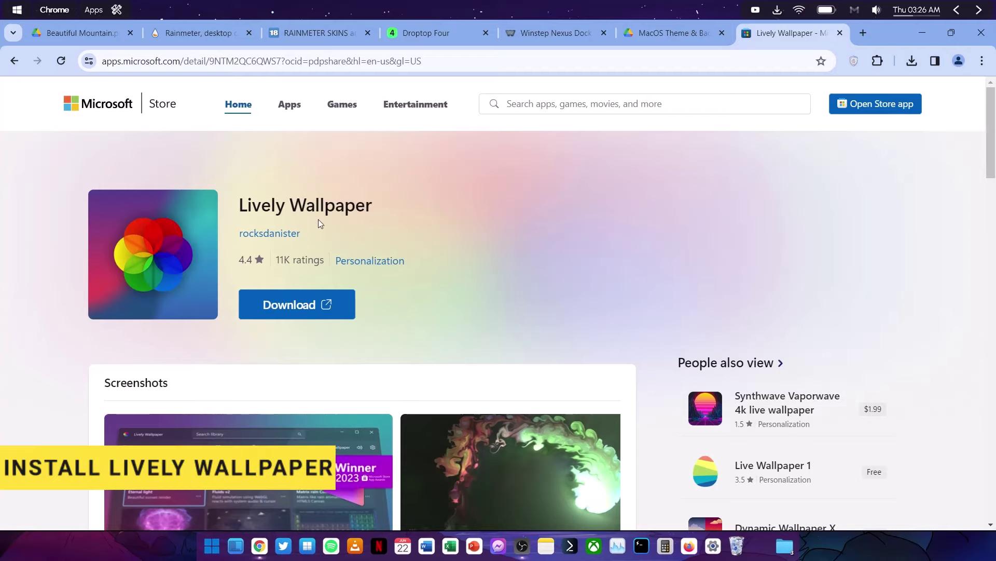
left_click(296, 306)
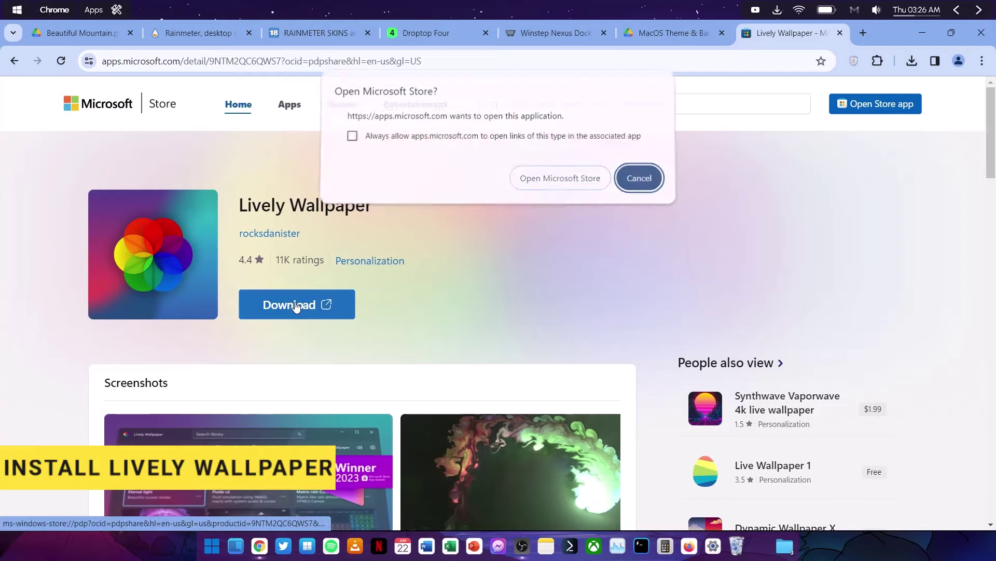
left_click(589, 183)
left_click(614, 344)
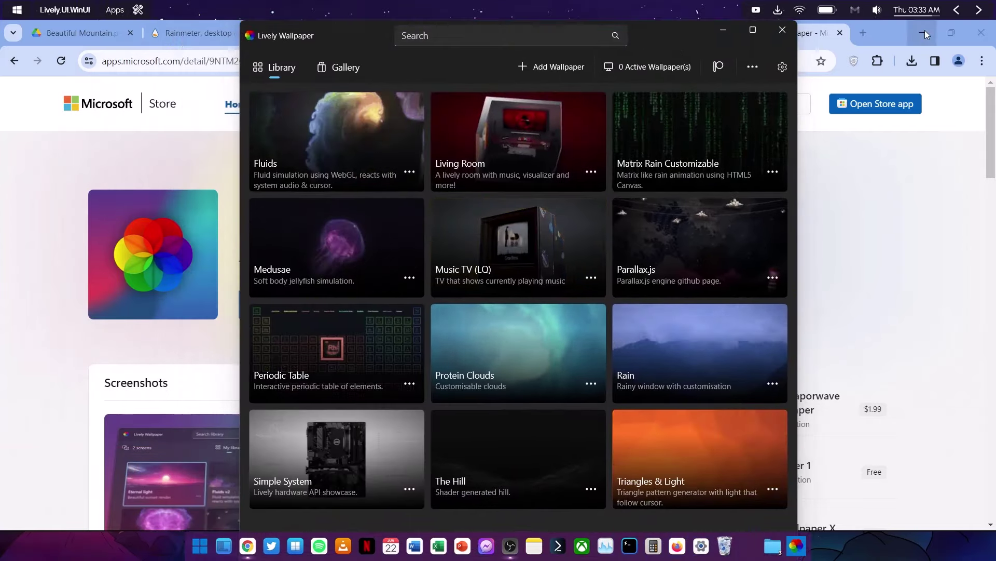
- Maximize the Lively Wallpaper window with Chrome minimized and set Rain from the library as the active wallpaper
left_click(923, 31)
left_click(743, 30)
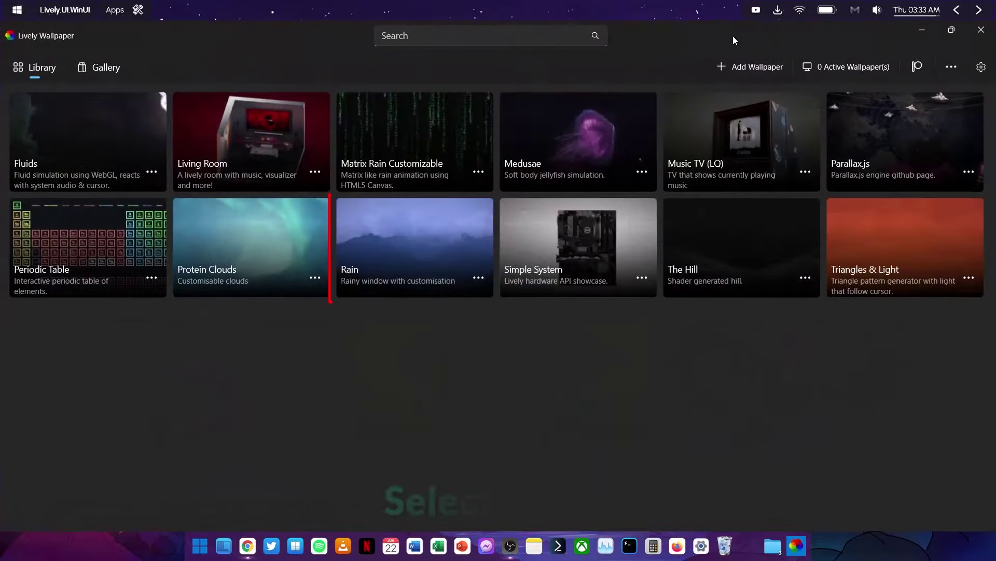
left_click(414, 245)
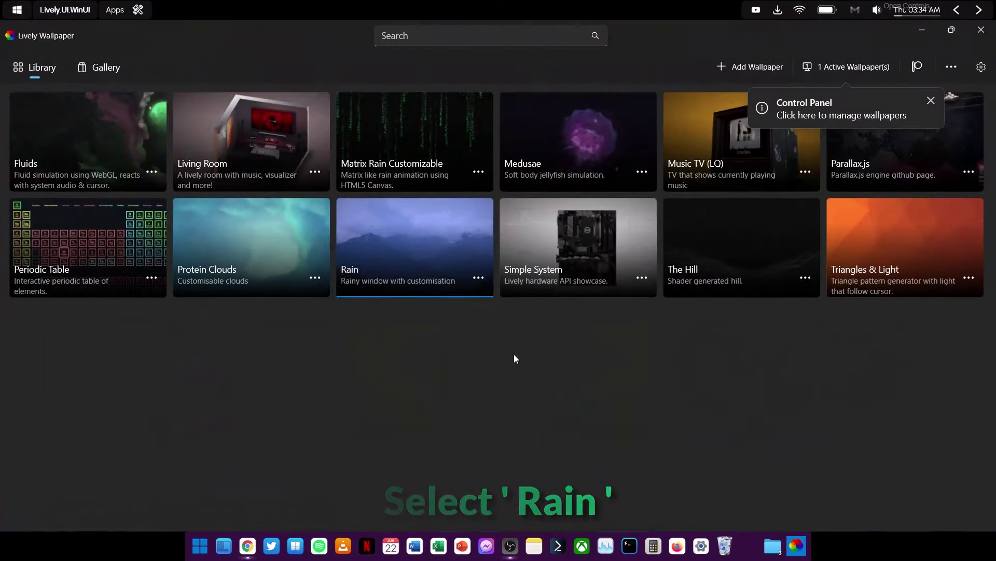
- Customise the Rain wallpaper by choosing Beautiful Mountain from the Downloads folder as its background image
left_click(476, 275)
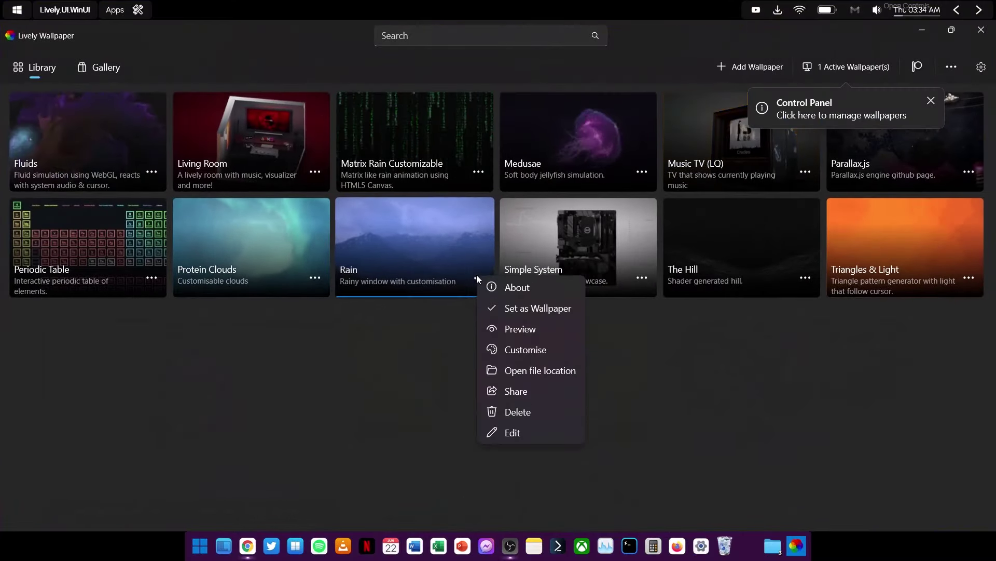
left_click(532, 351)
left_click(537, 344)
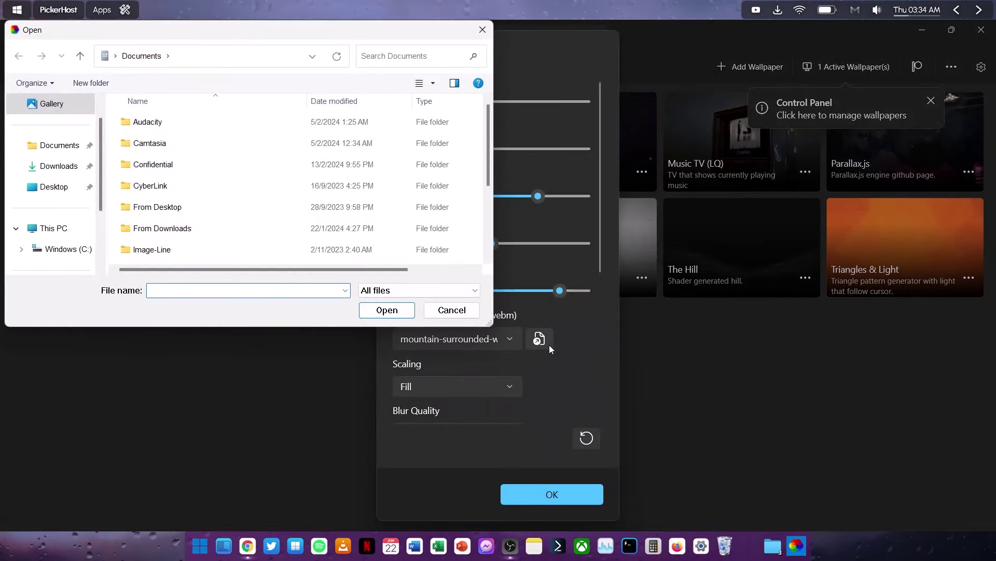
left_click(50, 165)
left_click(169, 137)
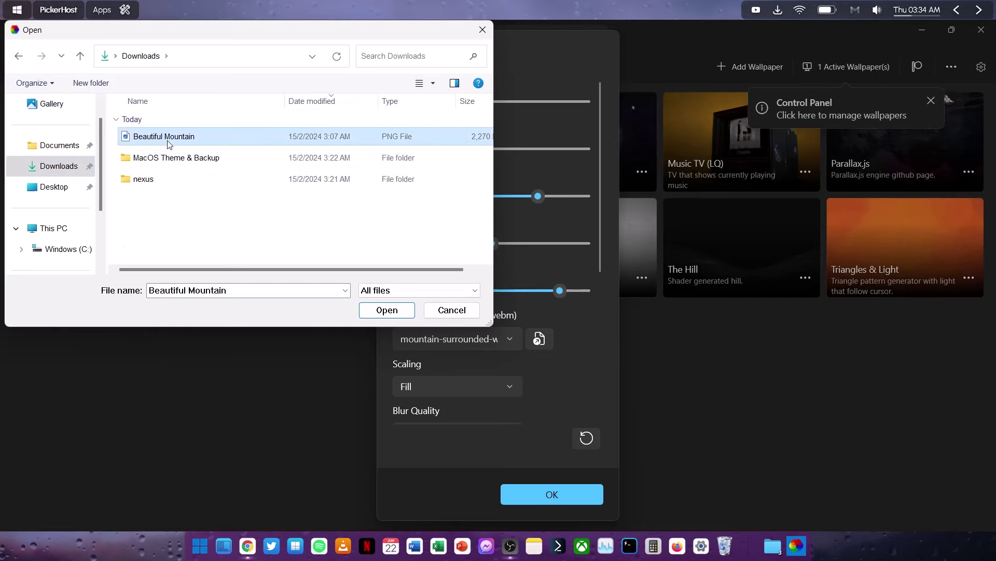
left_click(386, 310)
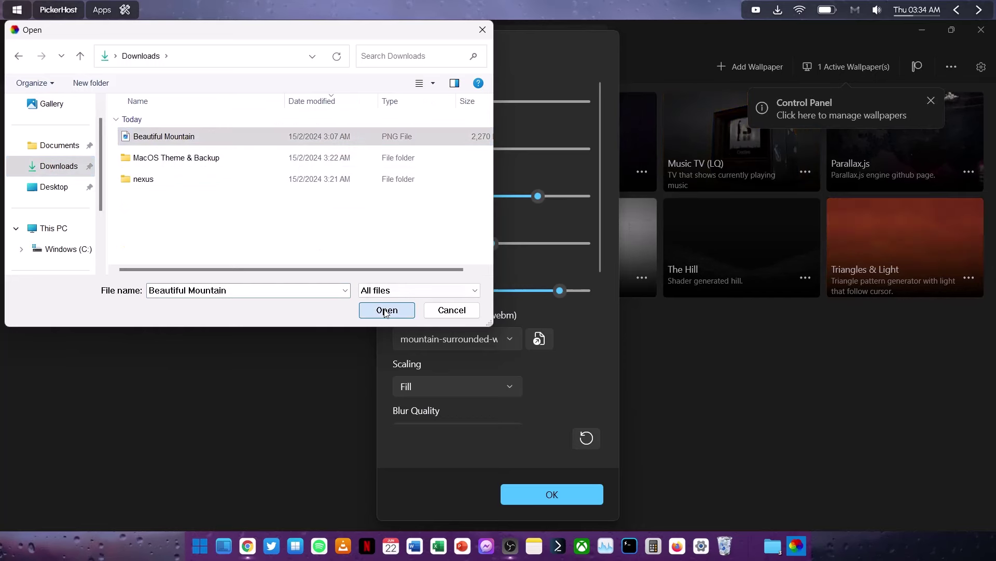
- Lower the Rain wallpaper's intensity slightly, reduce a slider further down its settings, accept the customisation and minimize Lively Wallpaper
mouse_move(475, 101)
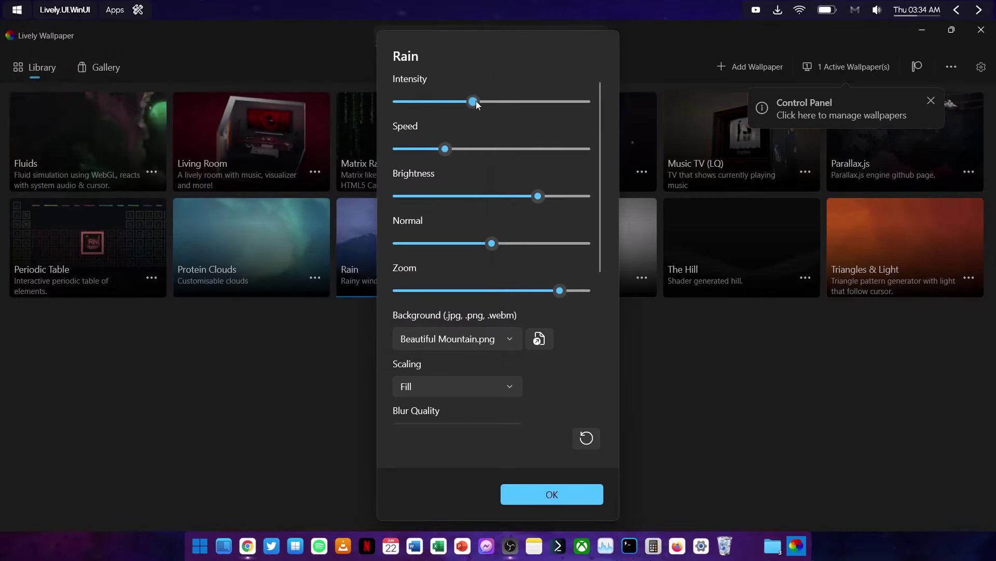
left_click_drag(476, 101, 466, 102)
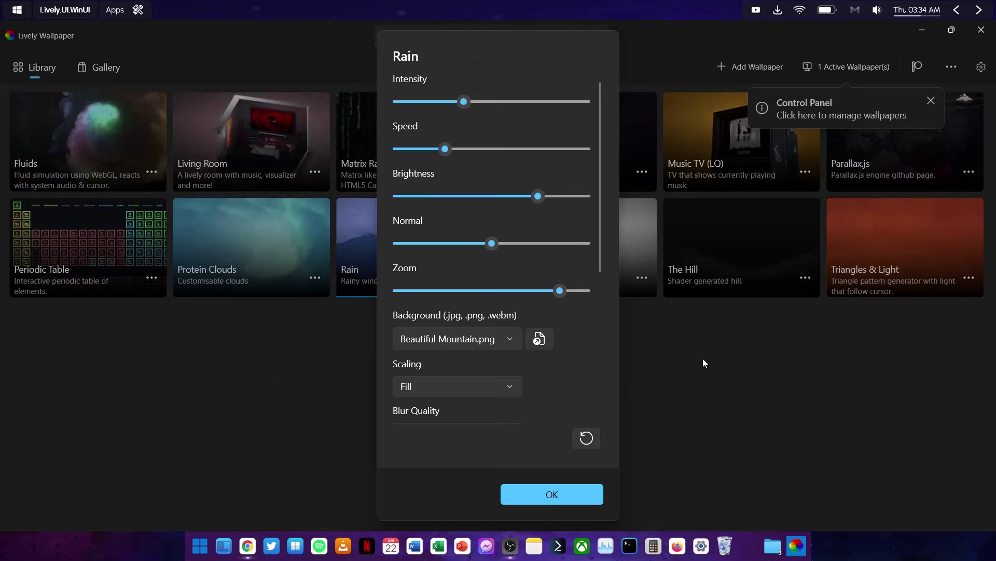
left_click_drag(600, 245, 591, 321)
left_click_drag(493, 331, 445, 350)
left_click(566, 493)
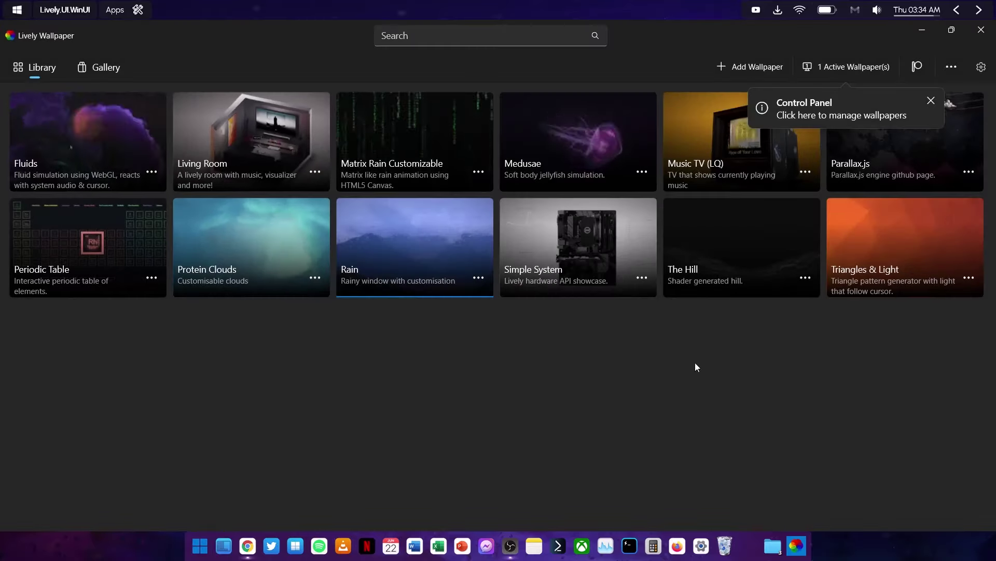
left_click(923, 30)
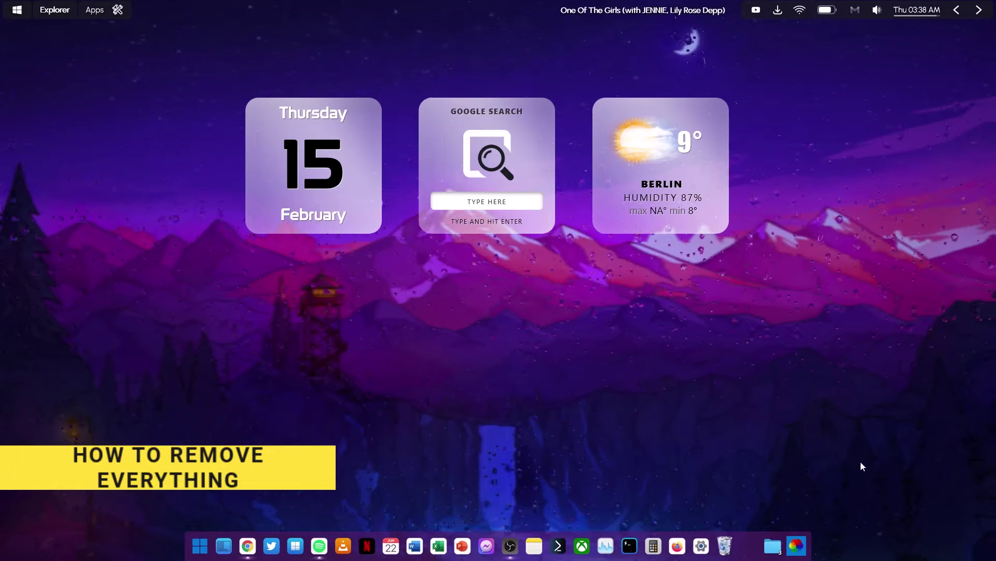
- Exit the Nexus dock and confirm, so that the regular Windows taskbar is used again
right_click(749, 539)
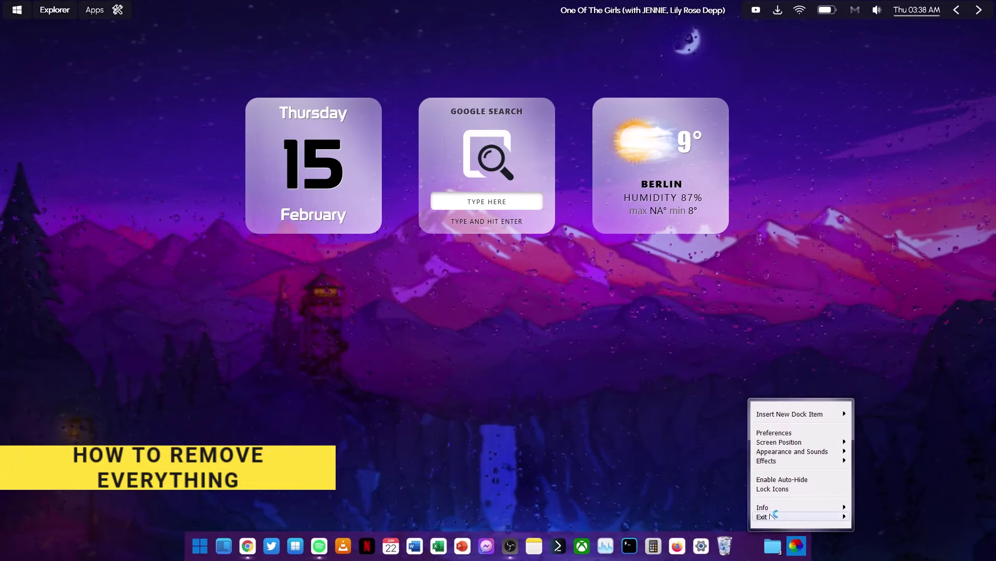
mouse_move(773, 515)
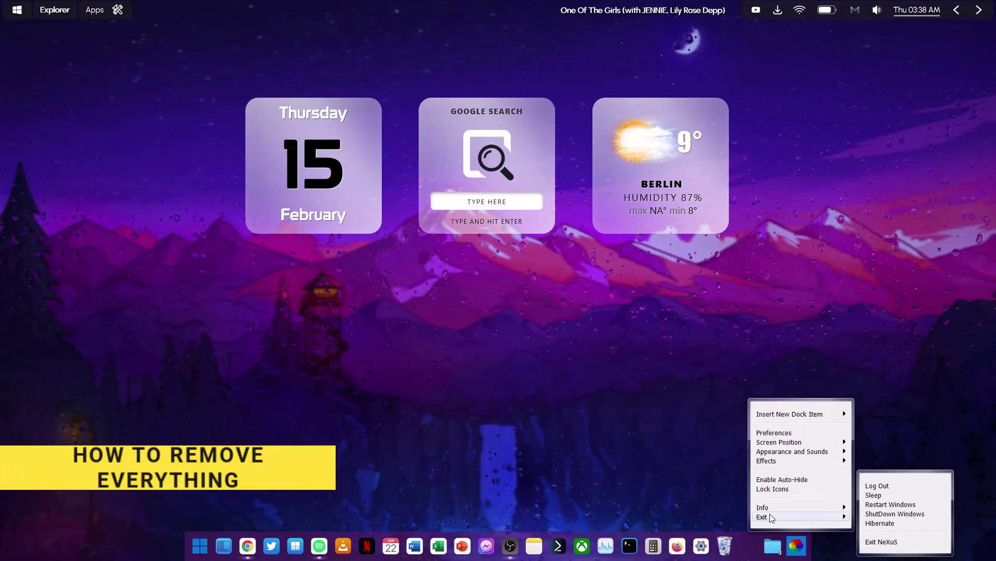
left_click(888, 541)
left_click(571, 323)
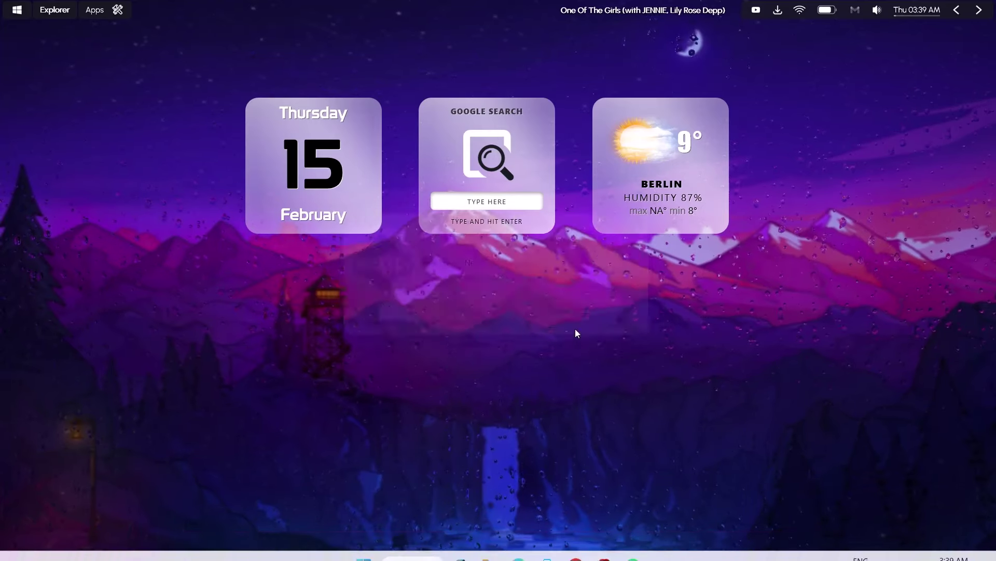
- Open Add or remove programs through Windows search and filter the installed apps by rain
left_click(419, 545)
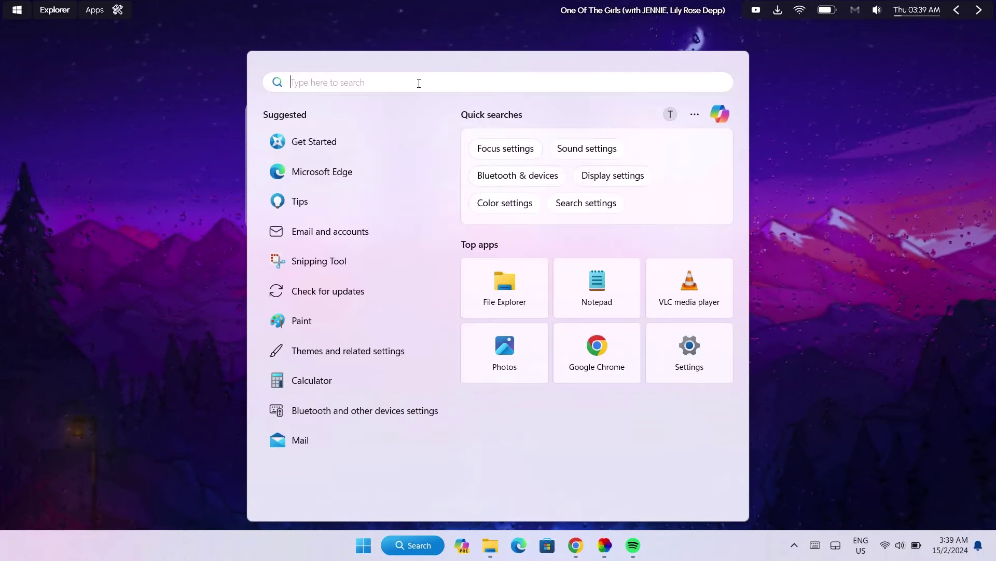
type("remove")
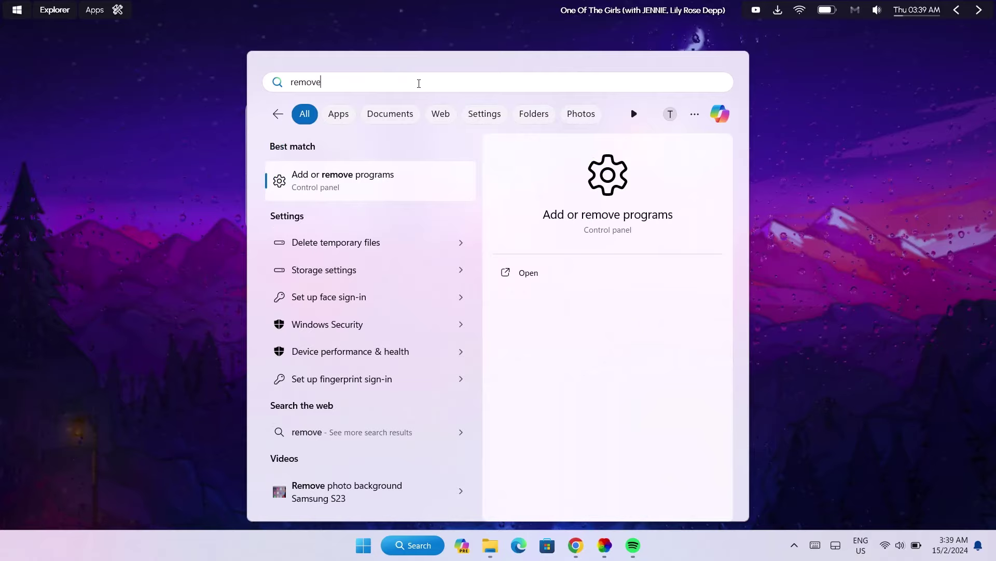
key("Return")
type("rain")
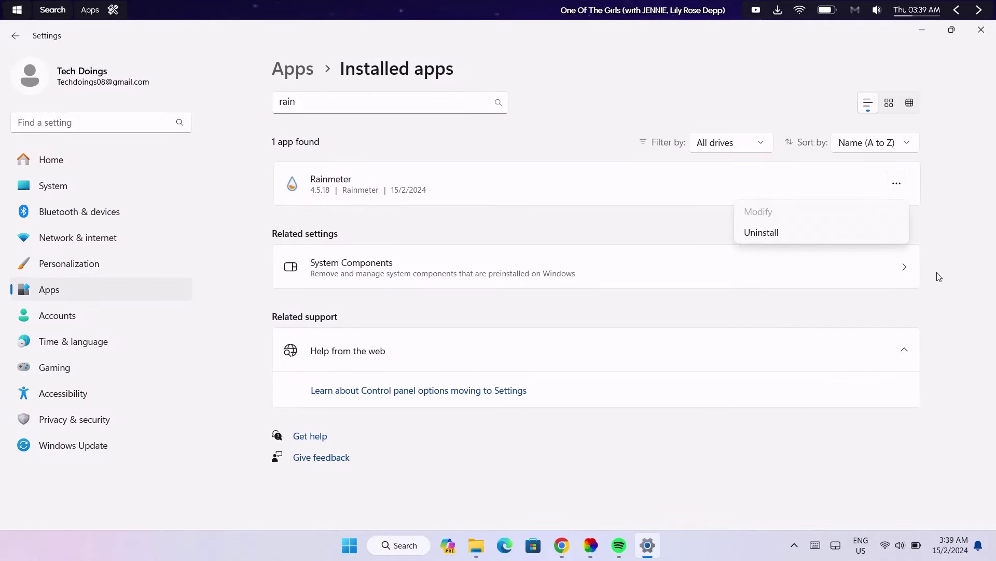
- Uninstall Rainmeter, completely removing all personal settings and files
left_click(773, 234)
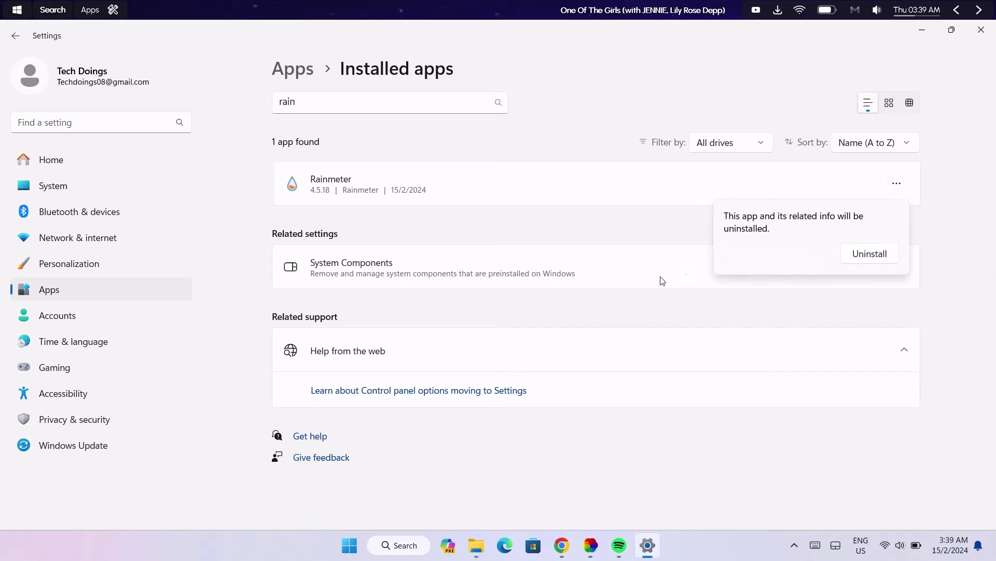
left_click(867, 255)
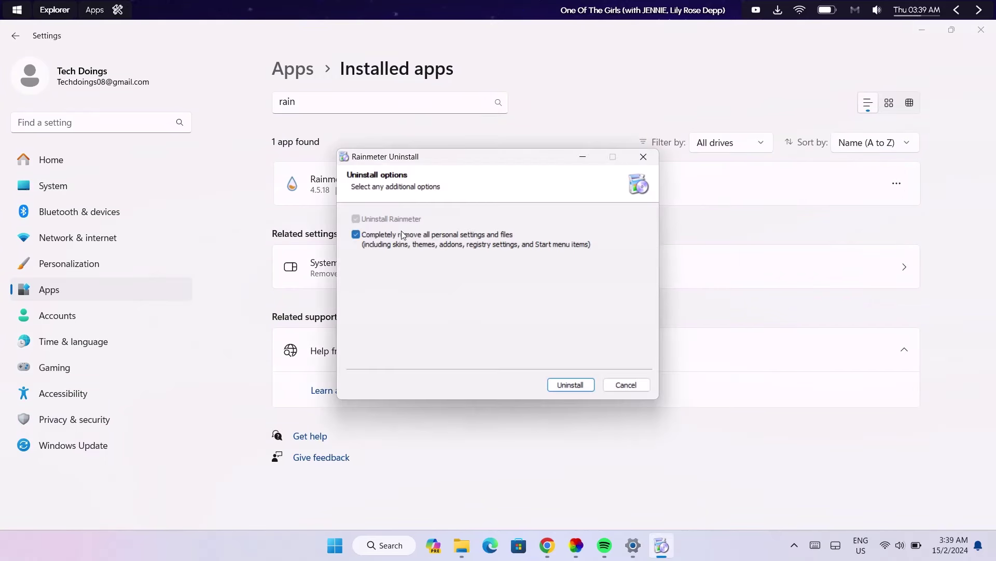
left_click(560, 384)
left_click(574, 384)
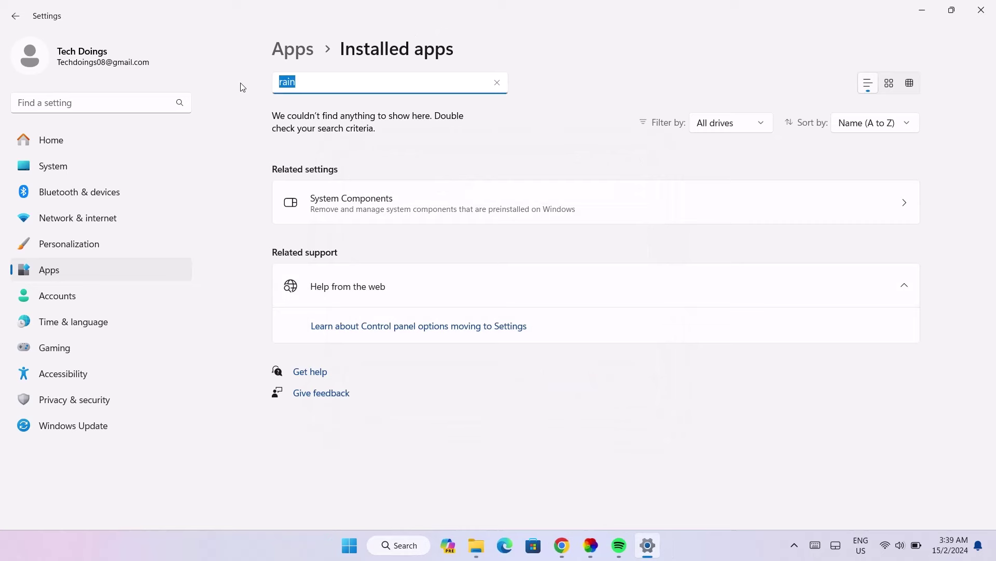
- Find Lively Wallpaper among the installed apps by searching for lively and uninstall it
key("BackSpace")
type("livel")
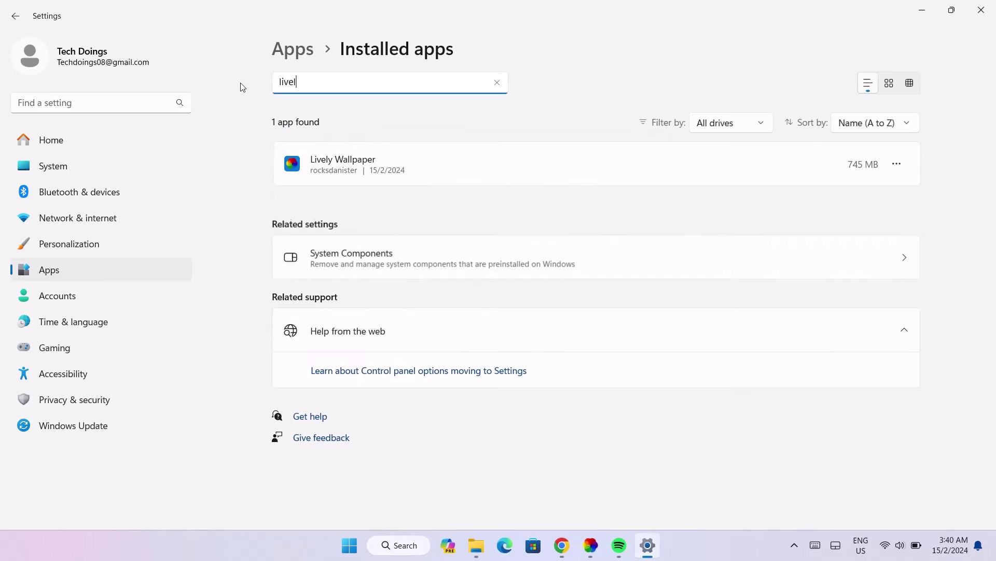
type("y")
left_click(905, 163)
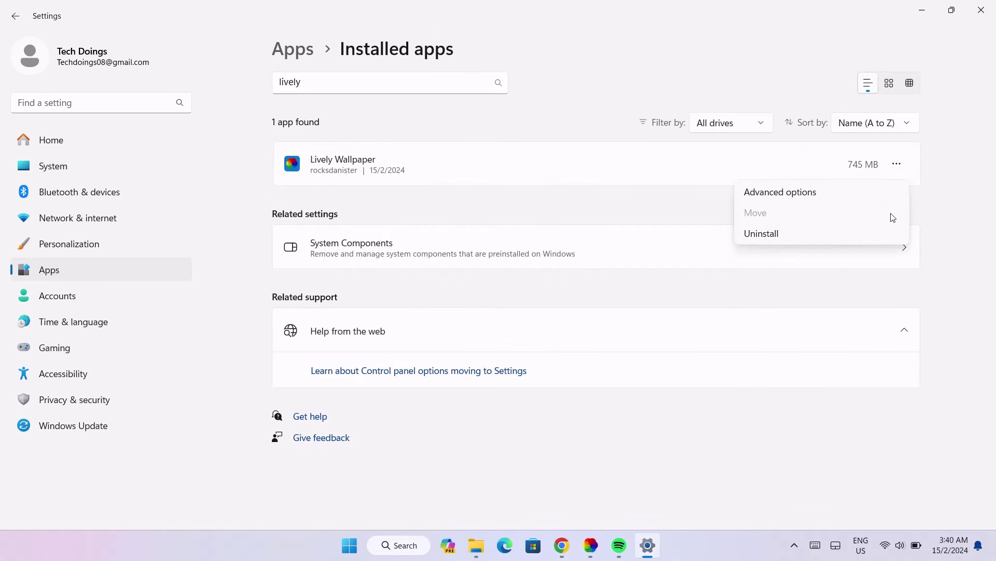
left_click(788, 231)
left_click(871, 234)
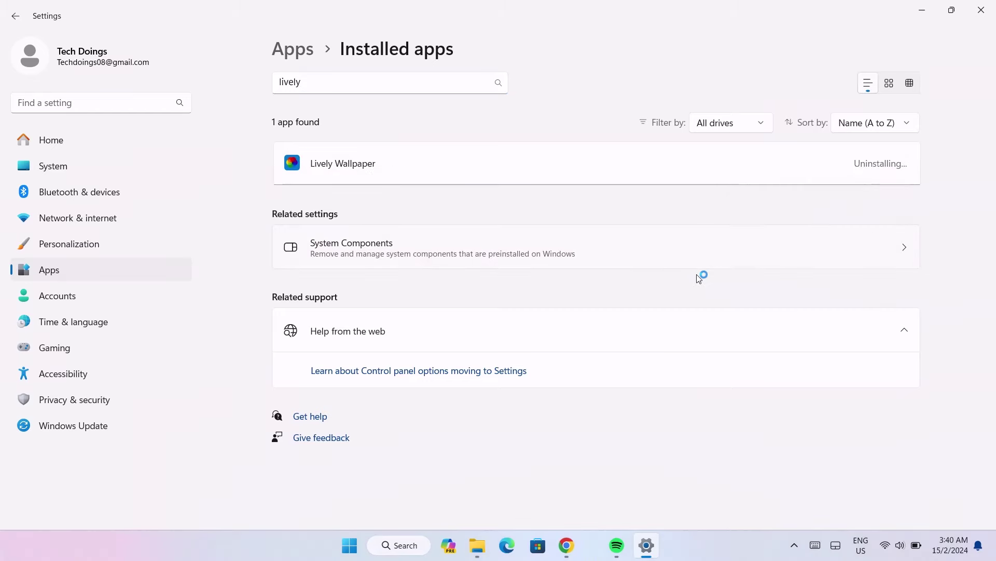
- Find Nexus among the installed apps by searching for Nexu and start its uninstallation
type("Nexu")
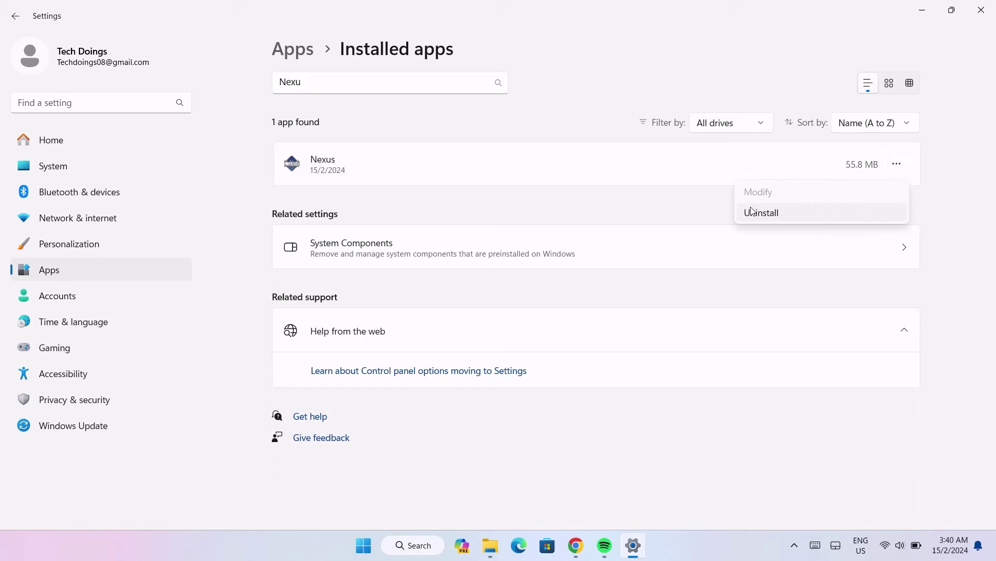
left_click(777, 213)
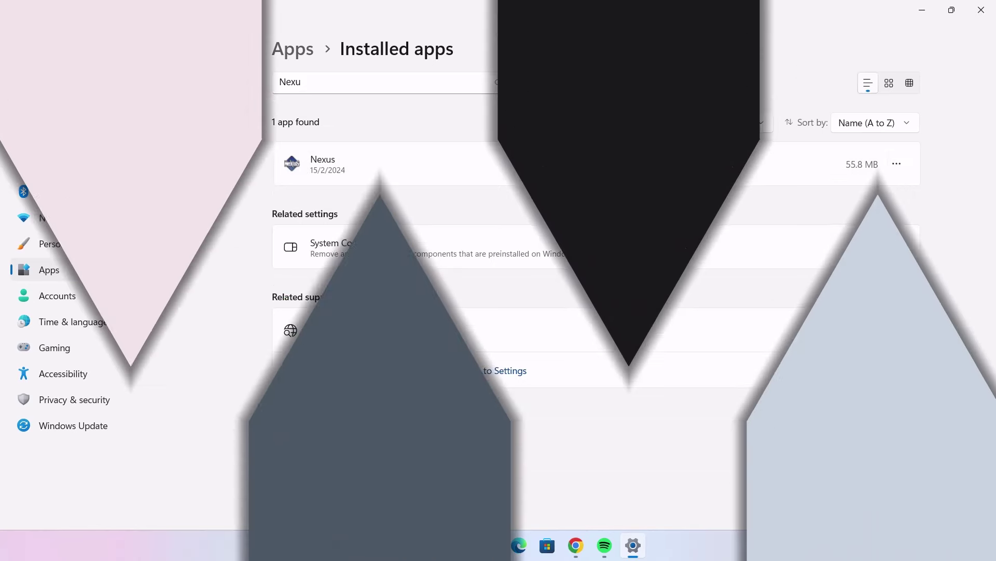